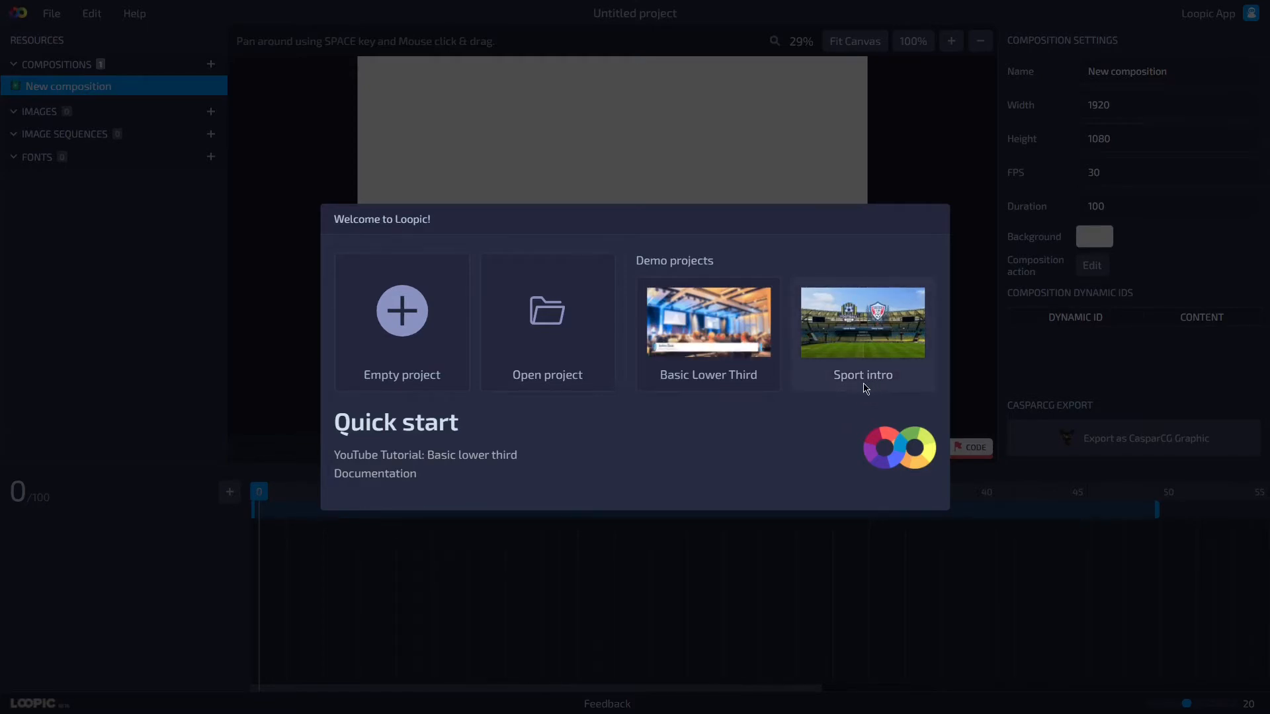
Open the Sport intro demo project and play its animation to preview it.
left_click(864, 387)
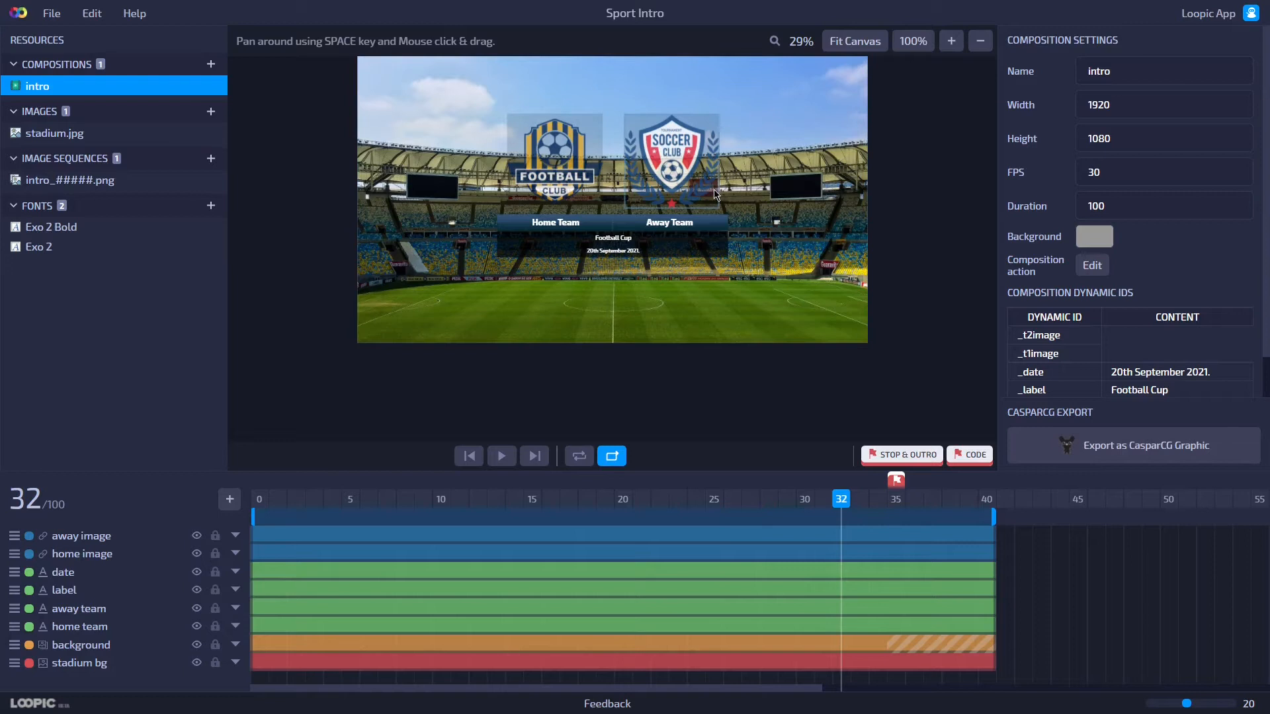
key("space")
left_click_drag(628, 252, 624, 321)
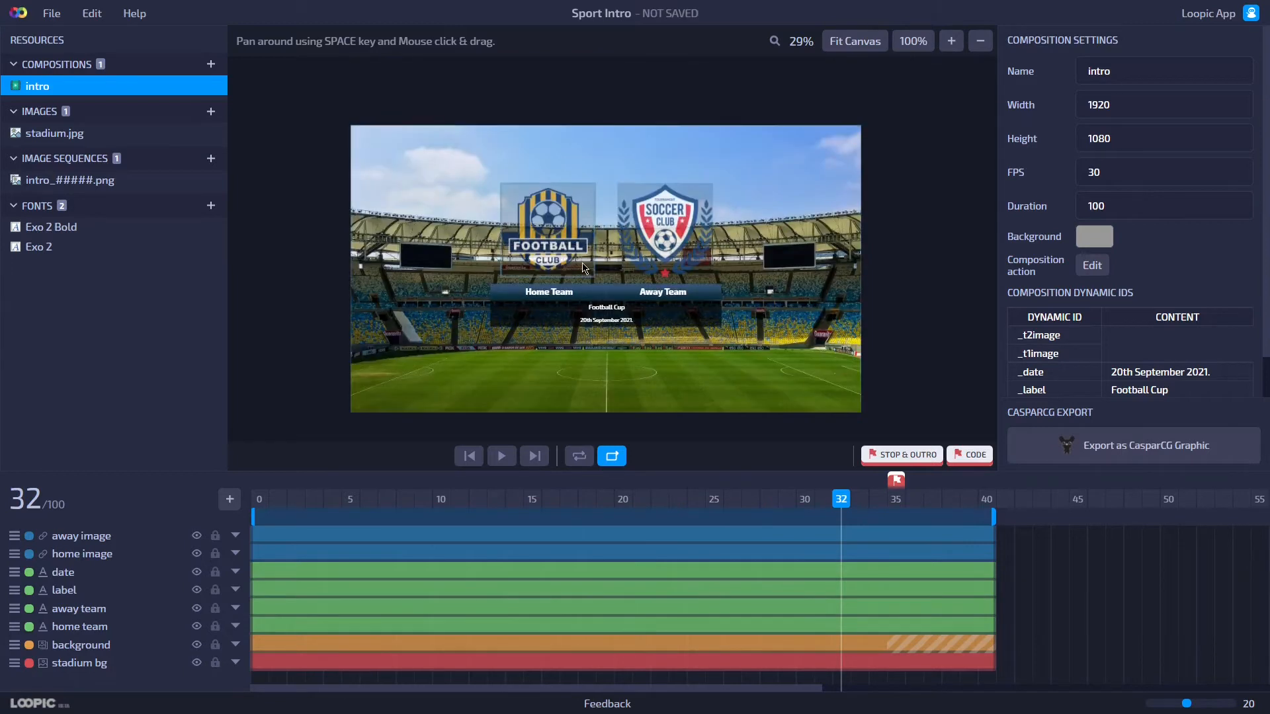
scroll(585, 264, "up", 1)
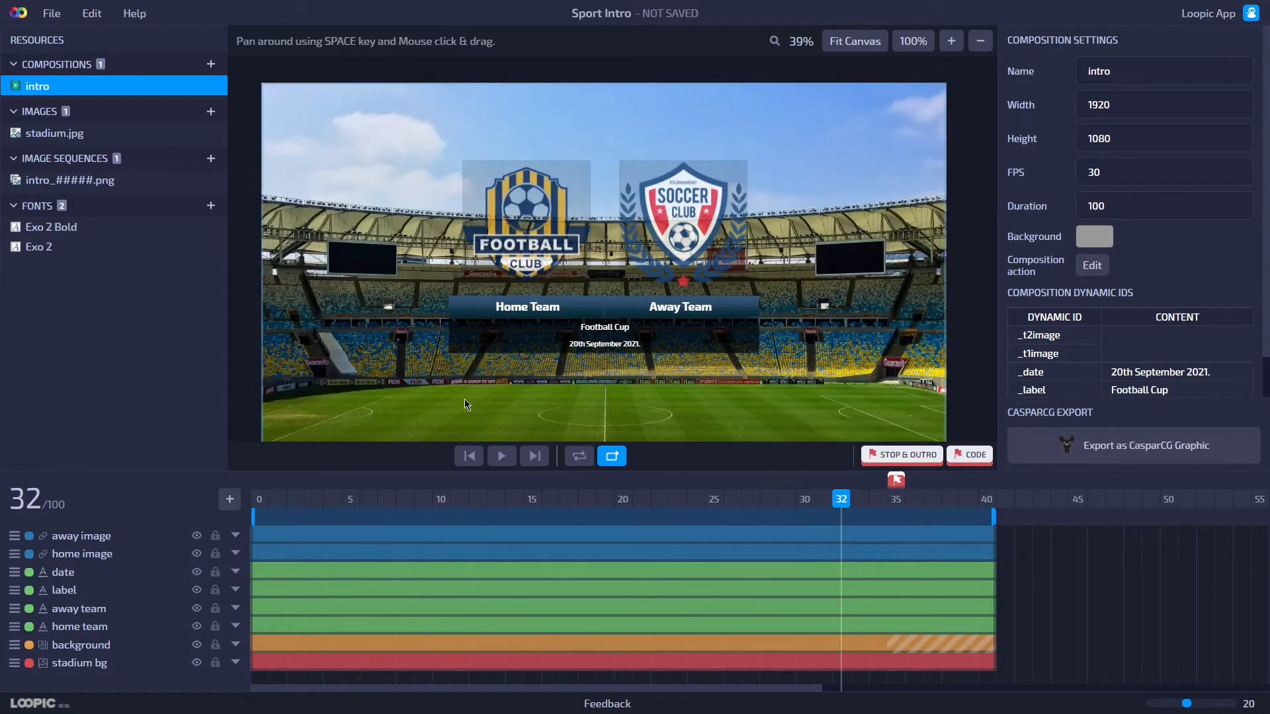
left_click(500, 456)
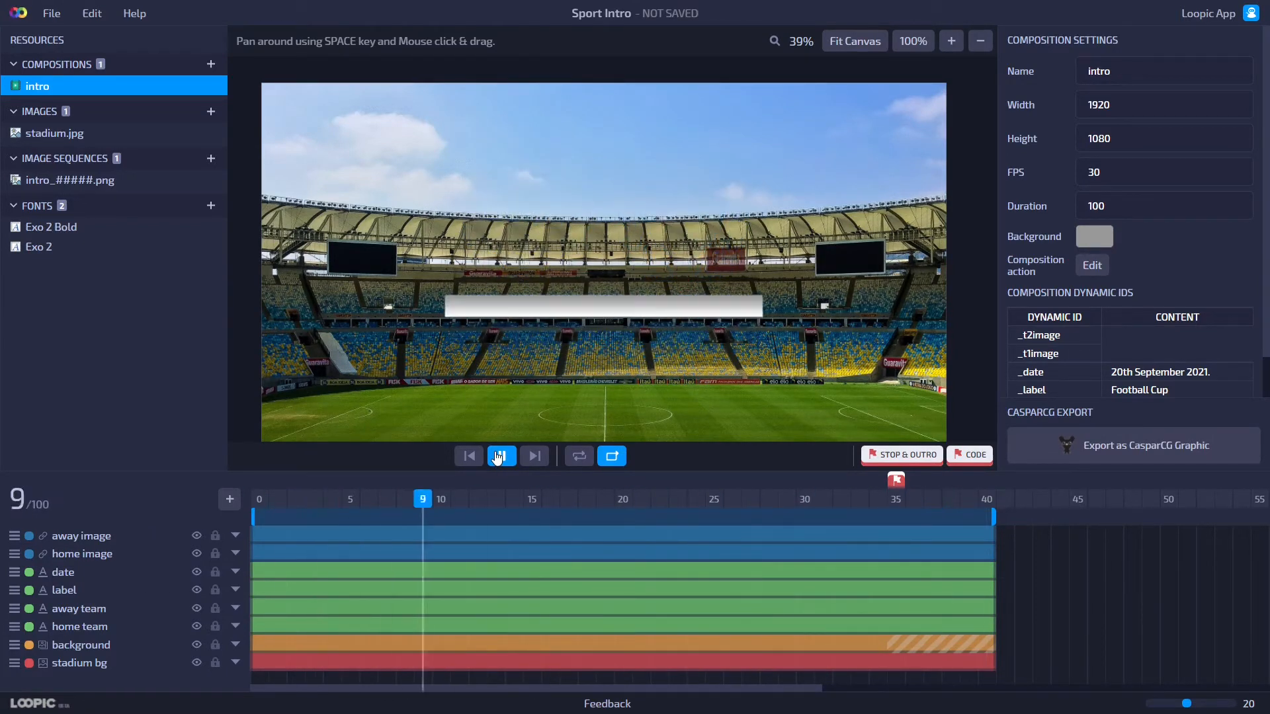
Start a new empty project.
left_click(51, 13)
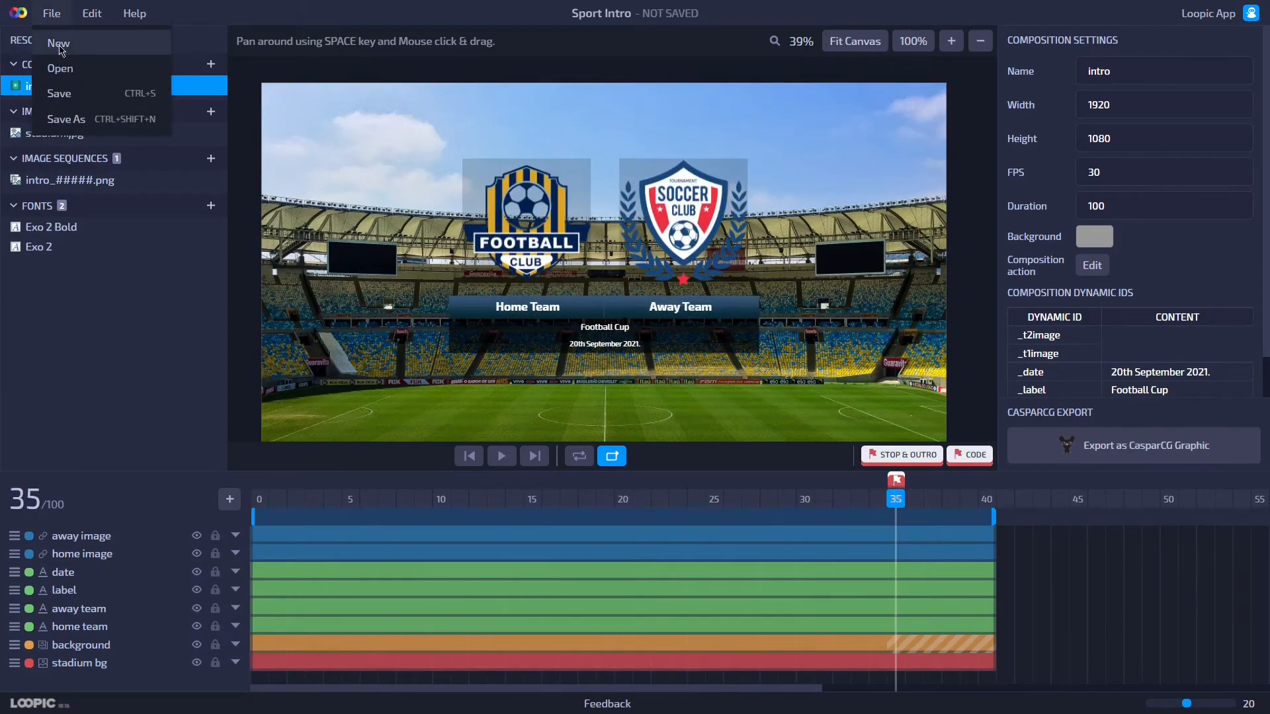
left_click(59, 43)
left_click(710, 414)
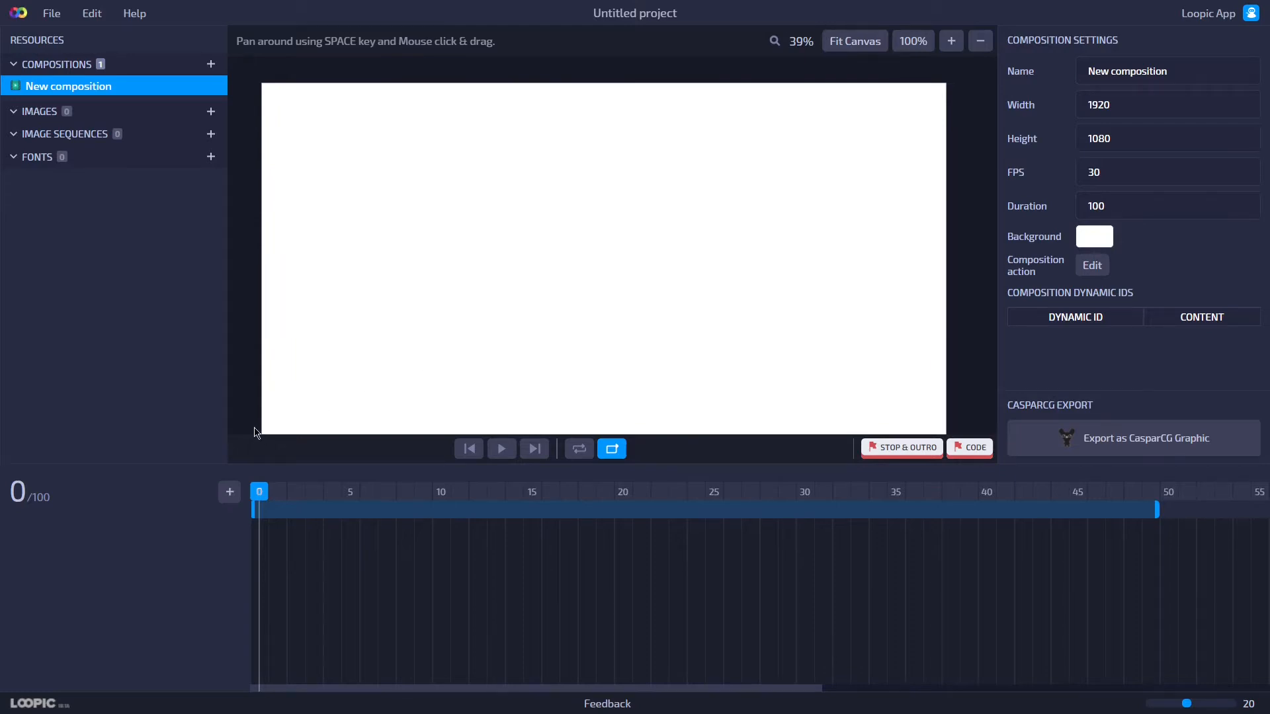
Add an image sequence layer from intro_00000.png through intro_00034.png in the sequence folder.
left_click(230, 494)
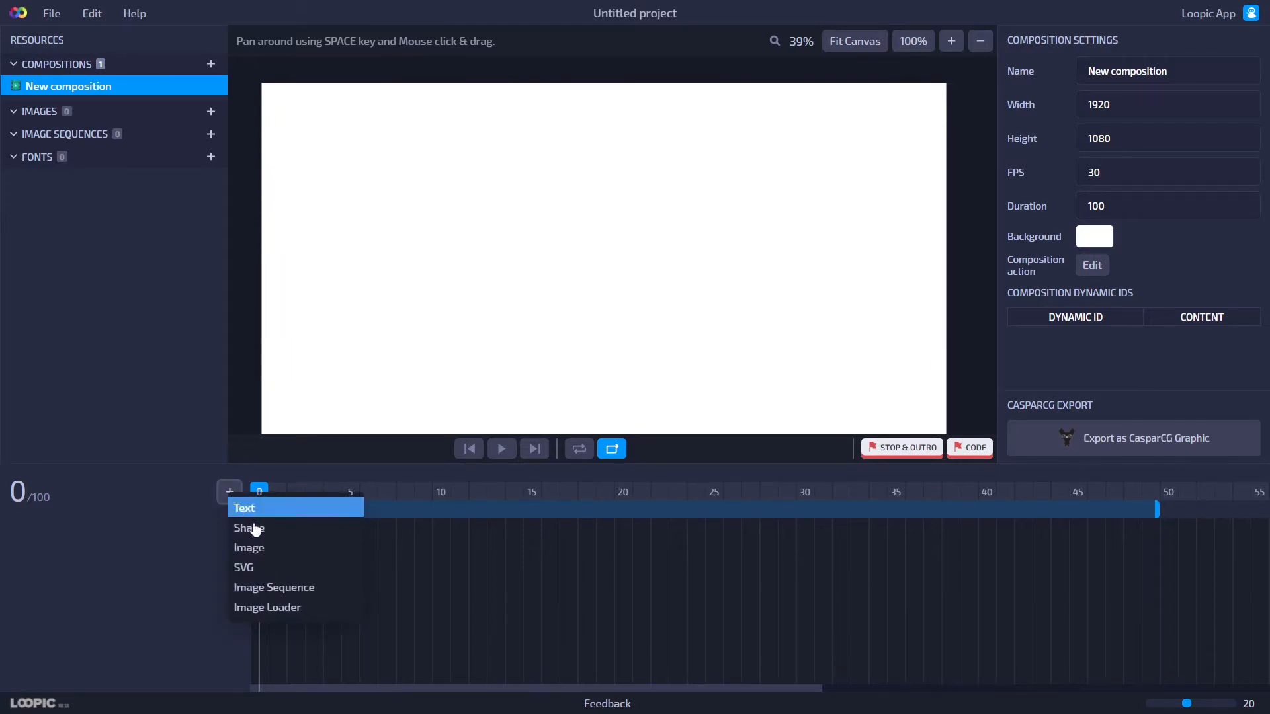
left_click(279, 588)
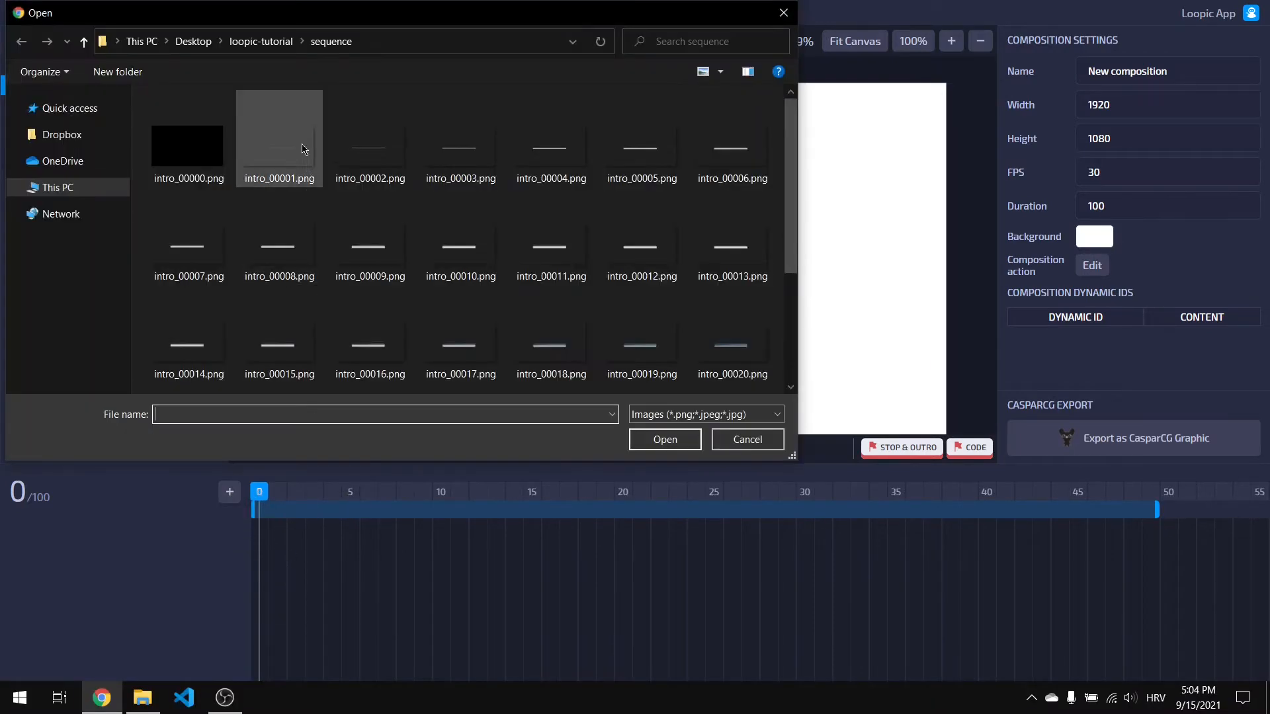
left_click(188, 146)
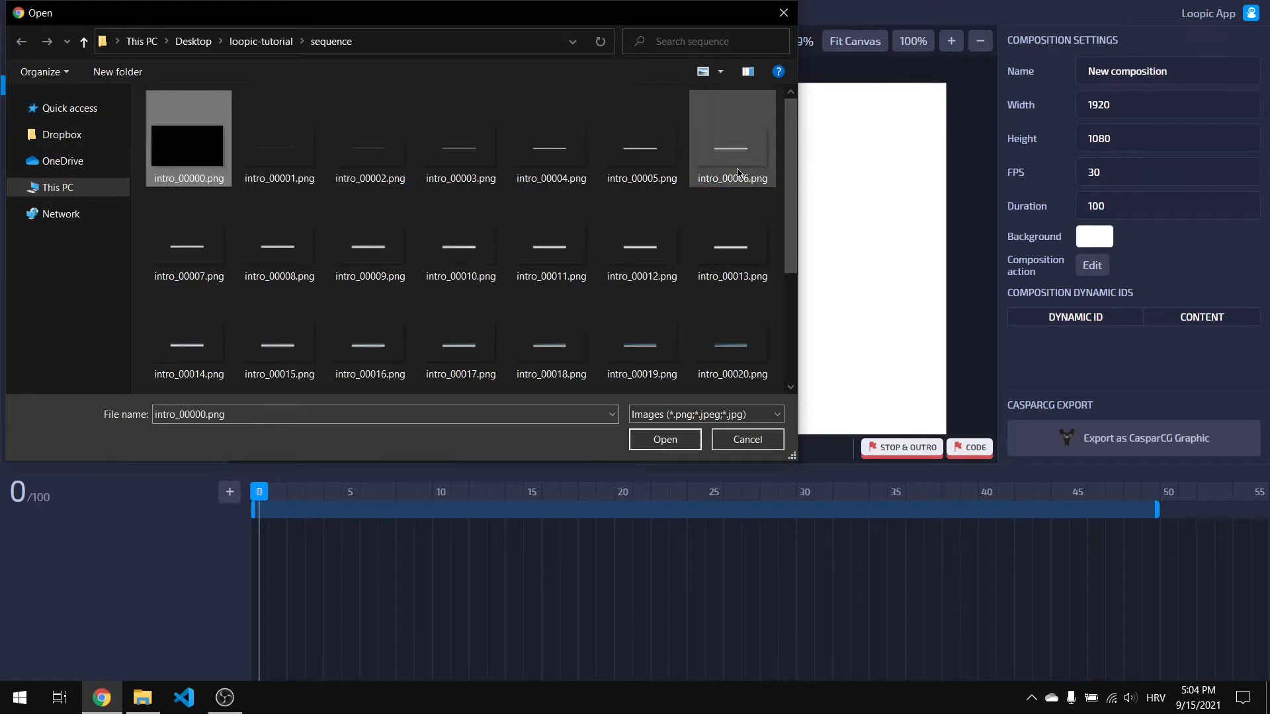
left_click_drag(787, 160, 799, 304)
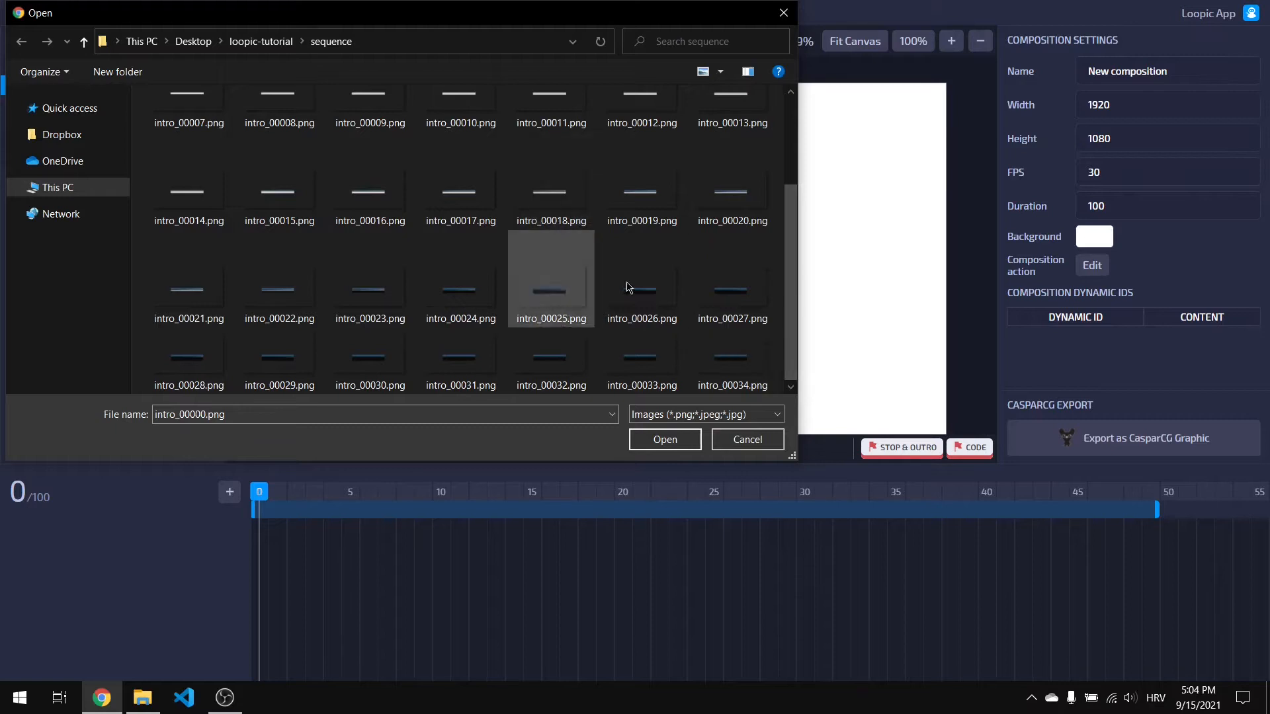
left_click(723, 365, "shift")
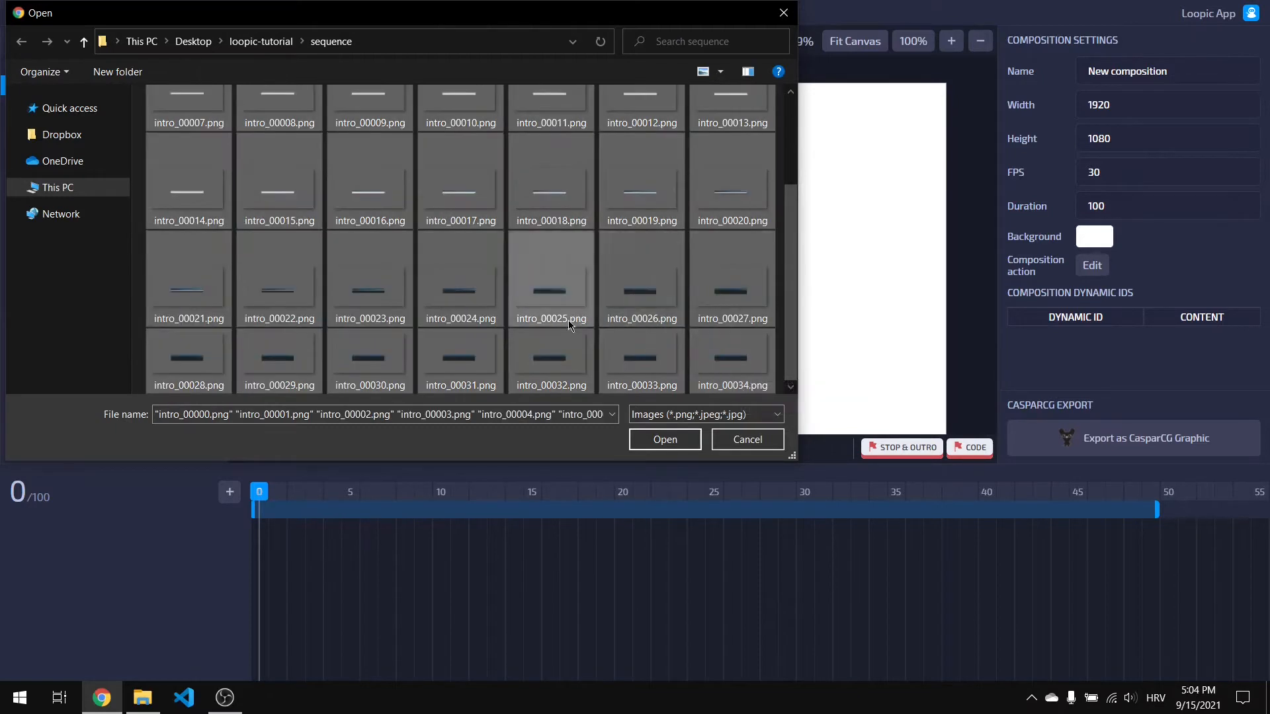
left_click(669, 447)
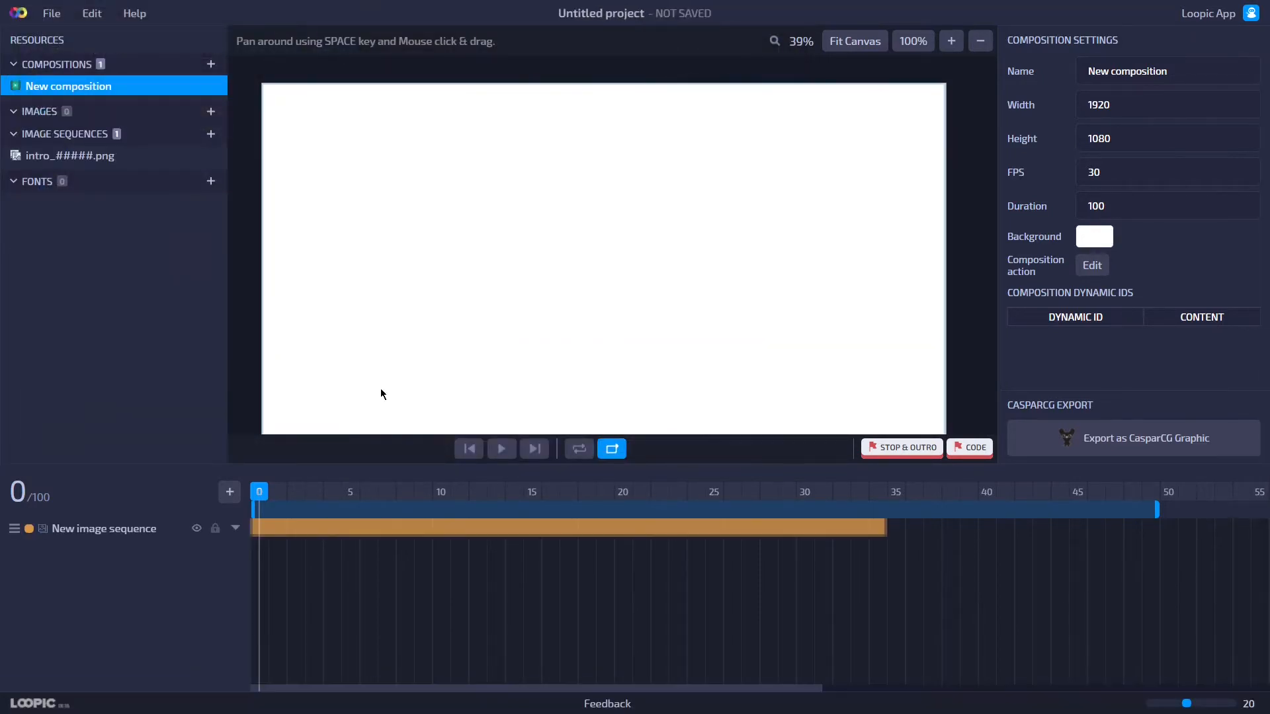
Play back the composition to preview the image sequence.
left_click_drag(262, 493, 260, 520)
left_click(502, 449)
left_click(514, 450)
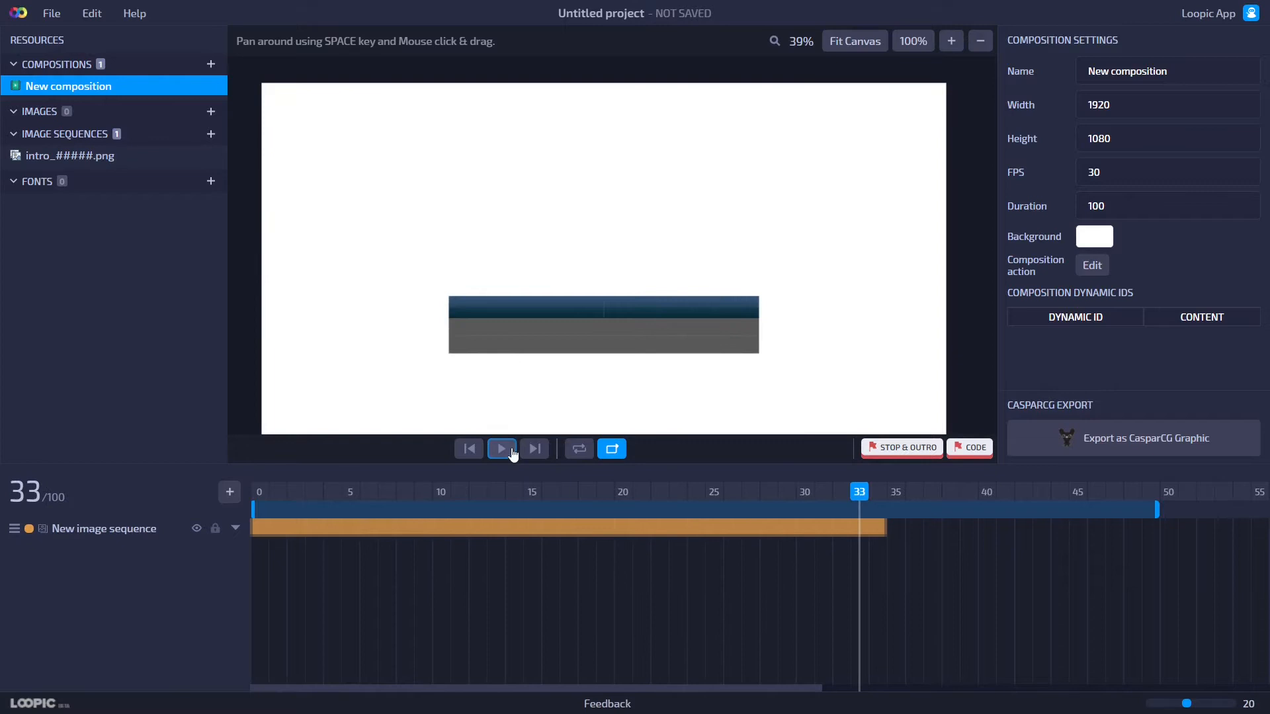
Add a Stop & Outro marker at frame 34 and open its action to view the stopAnimation code.
left_click(880, 495)
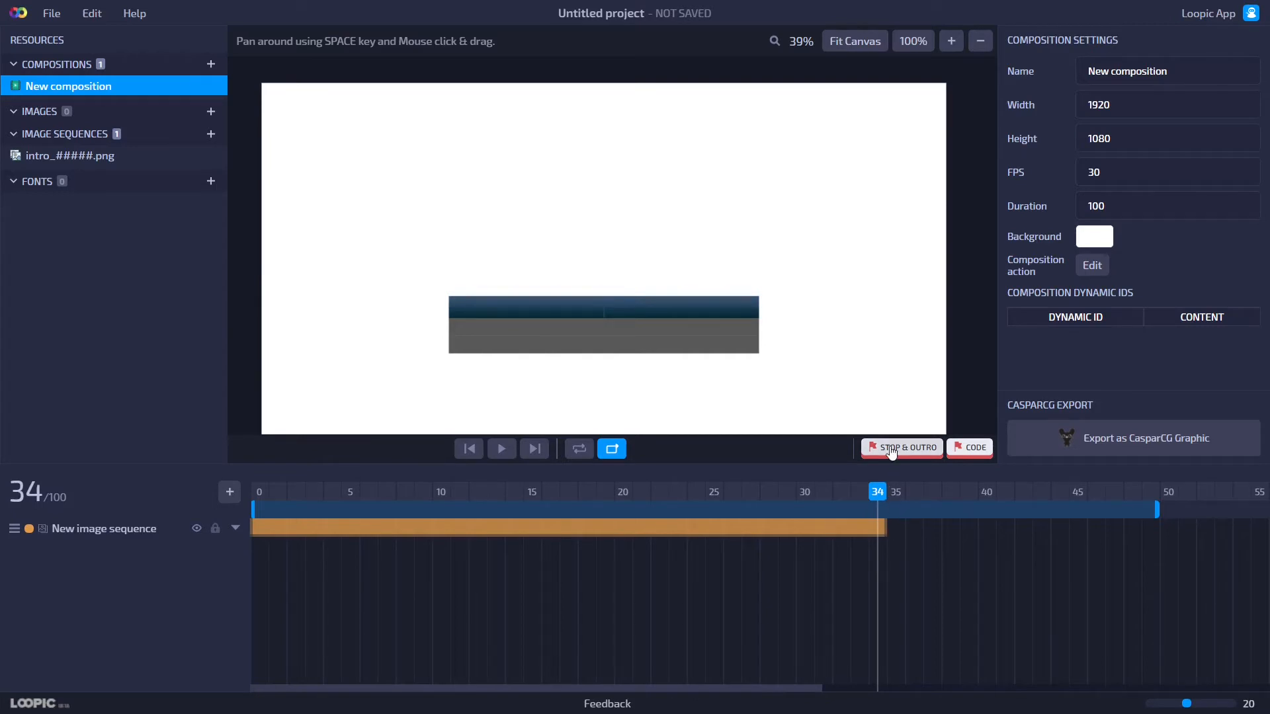
left_click(935, 455)
double_click(880, 474)
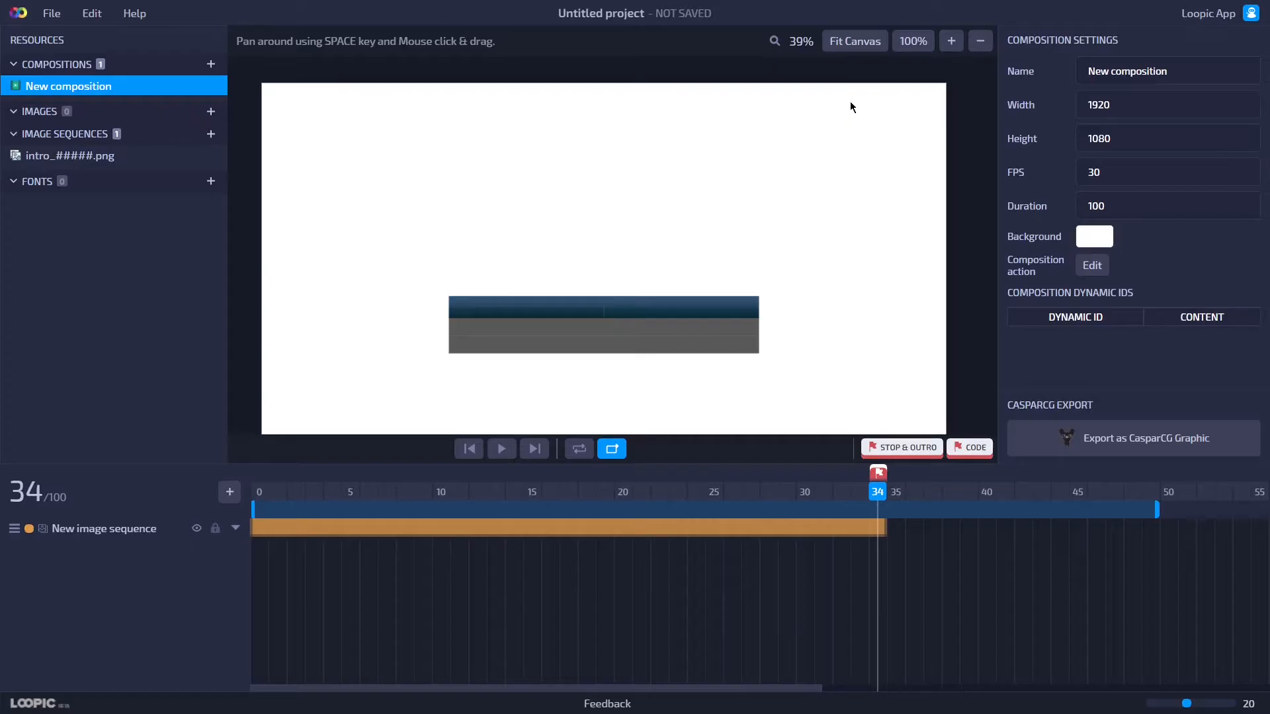
left_click(858, 96)
Extend the image sequence layer so it ends at frame 40.
left_click_drag(882, 499, 882, 530)
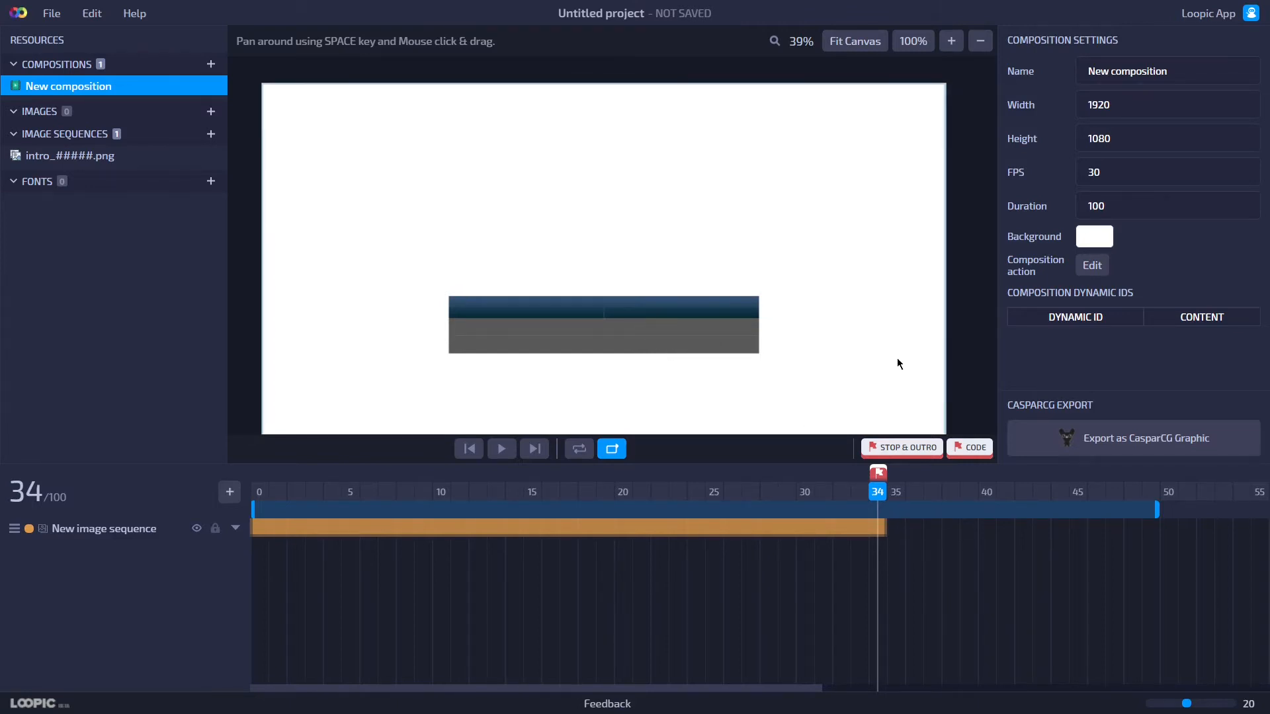
left_click(872, 536)
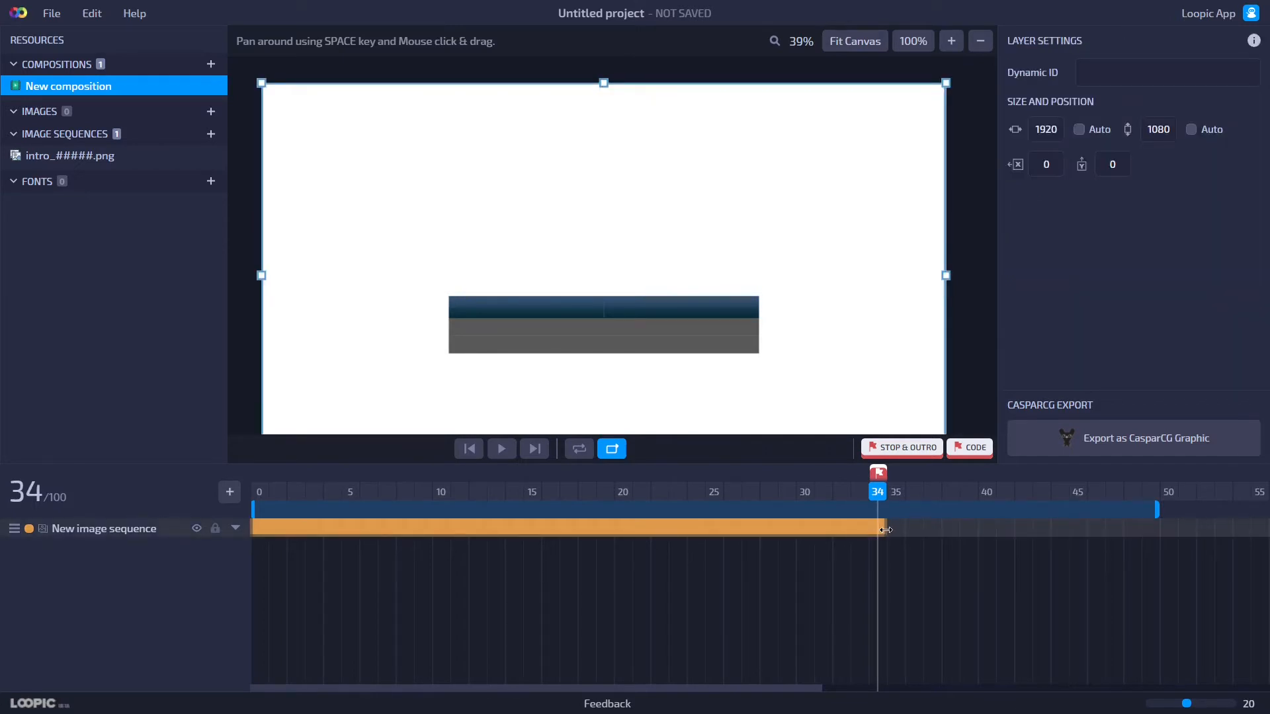
left_click_drag(888, 533, 1002, 544)
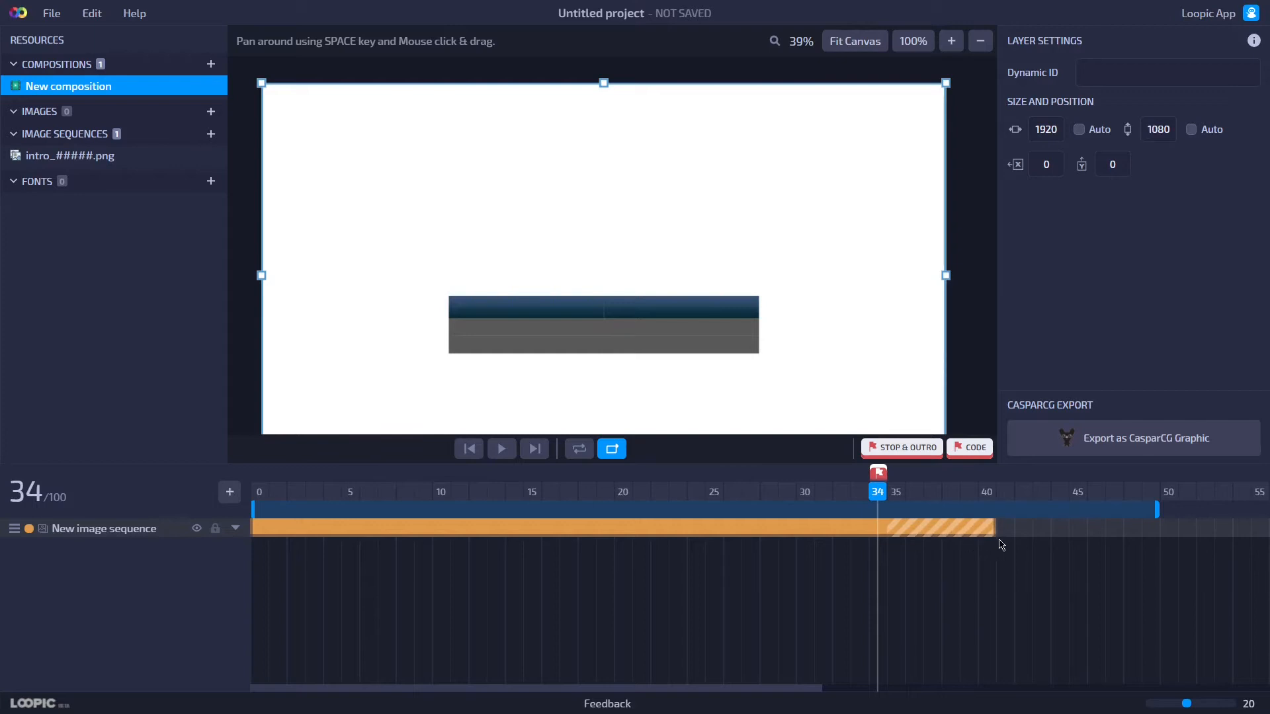
Shorten the composition's work area so it ends at frame 40.
left_click(893, 503)
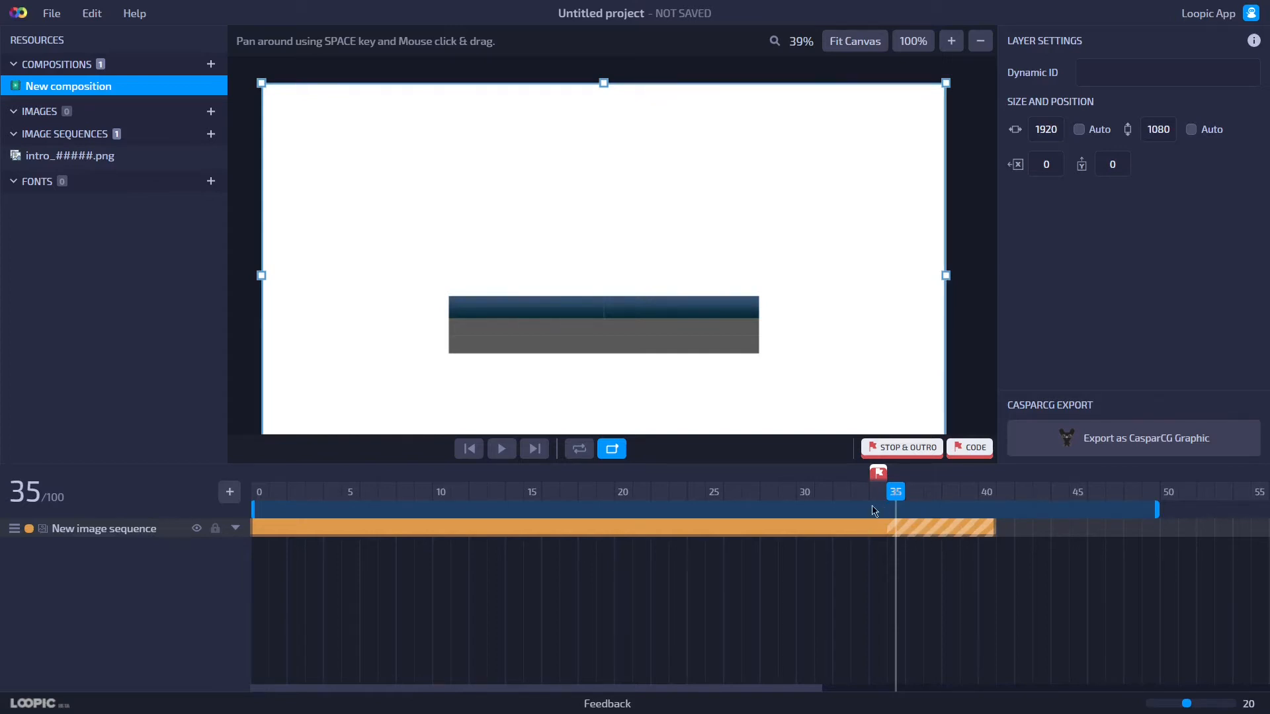
left_click_drag(881, 510, 981, 511)
left_click_drag(1157, 509, 993, 510)
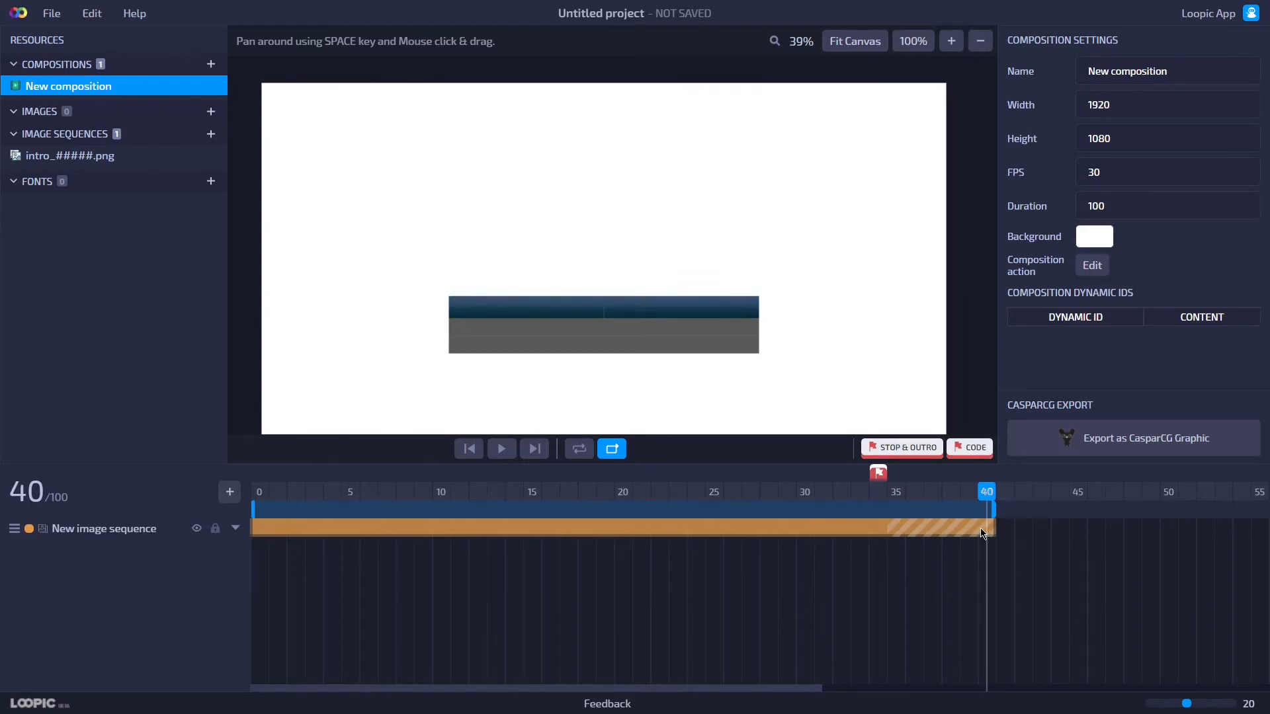
left_click(983, 534)
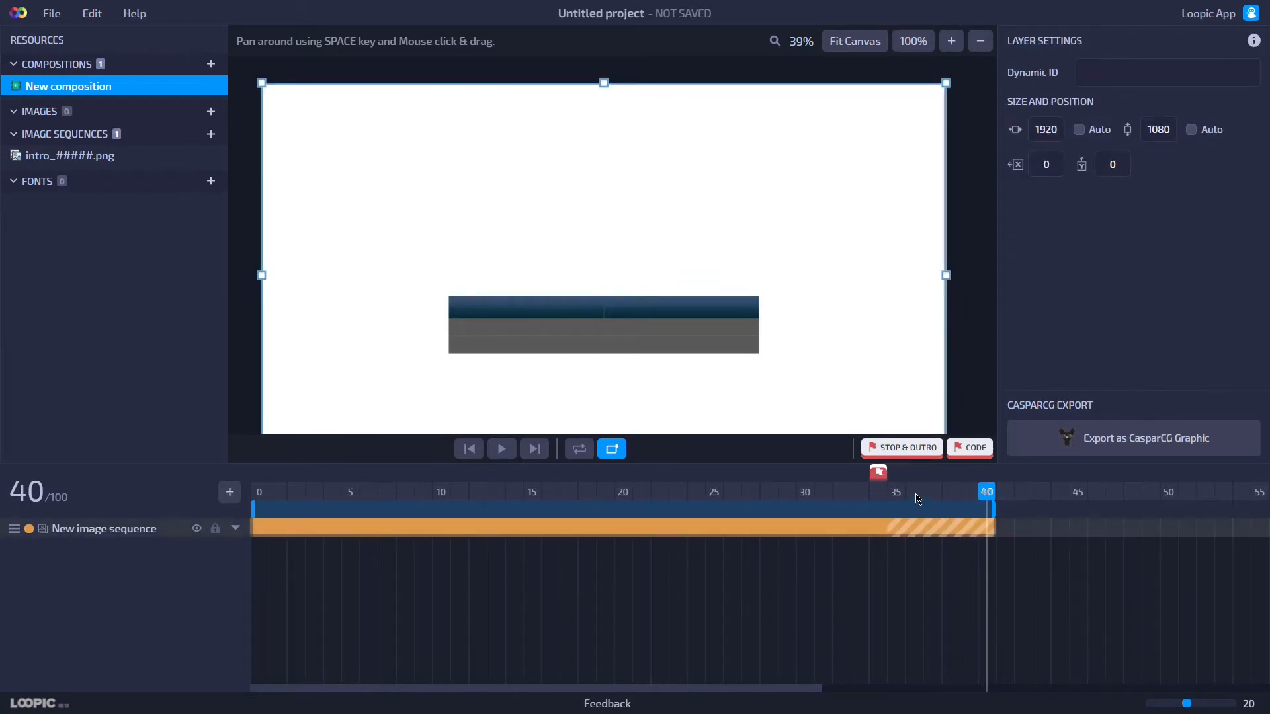
Play back the composition to check the stop marker and outro.
left_click(878, 498)
left_click(501, 449)
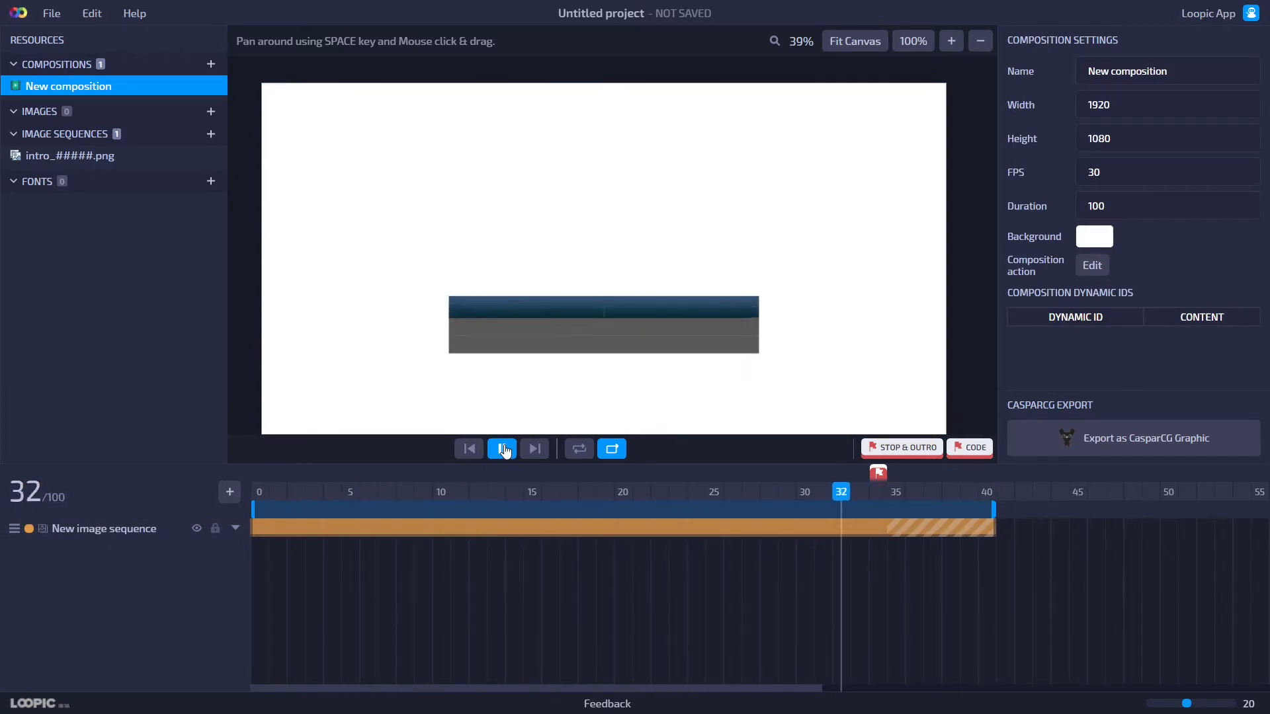
left_click(503, 449)
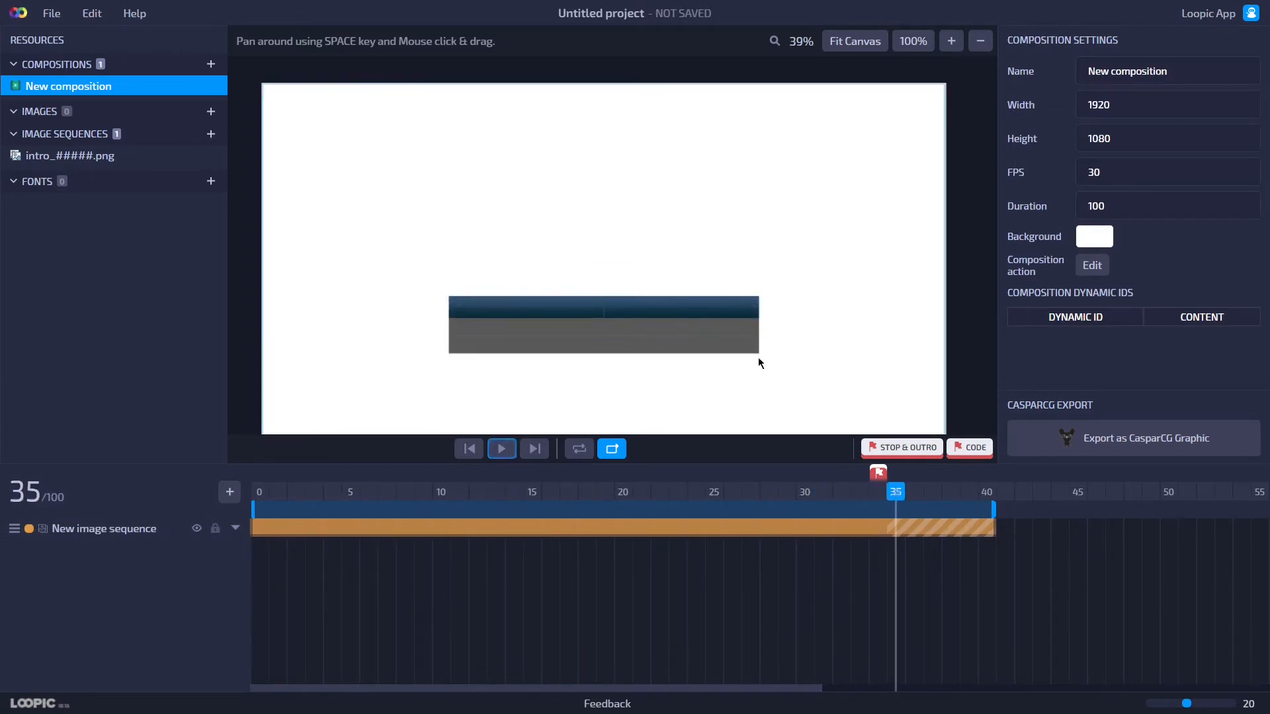
Rename the composition to intro.
left_click_drag(1176, 71, 1010, 86)
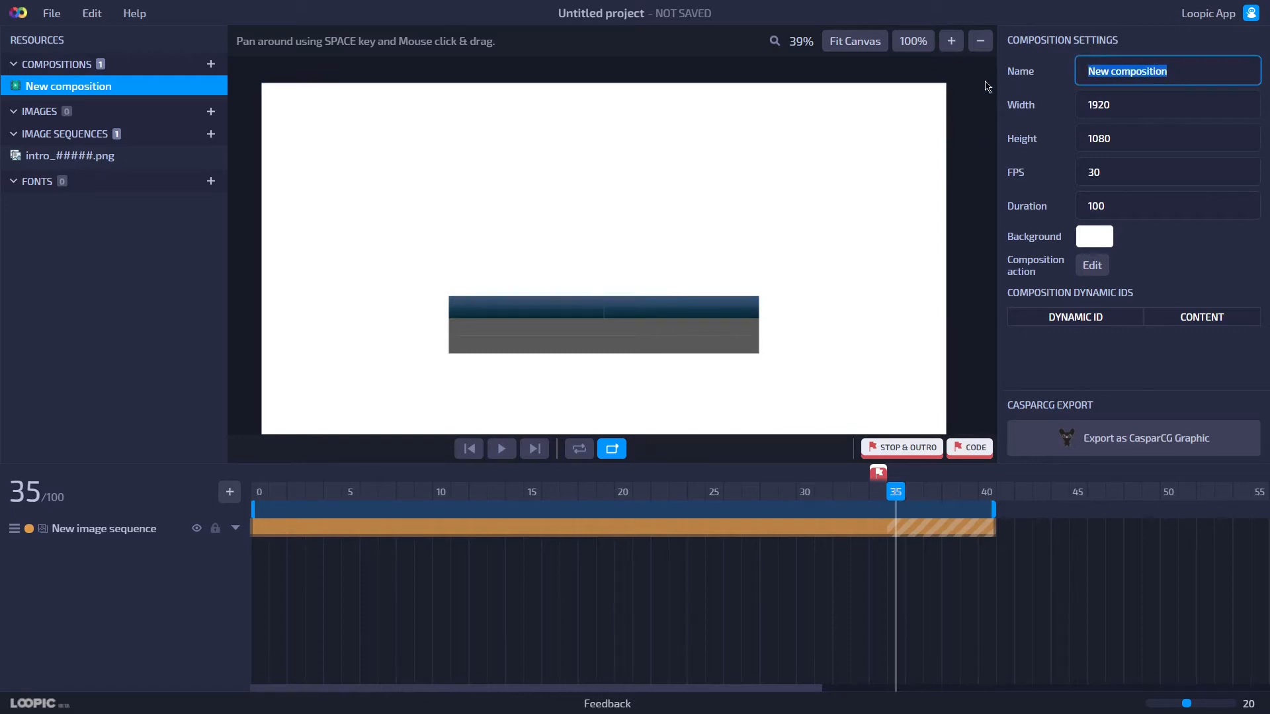
type("intro")
key("Return")
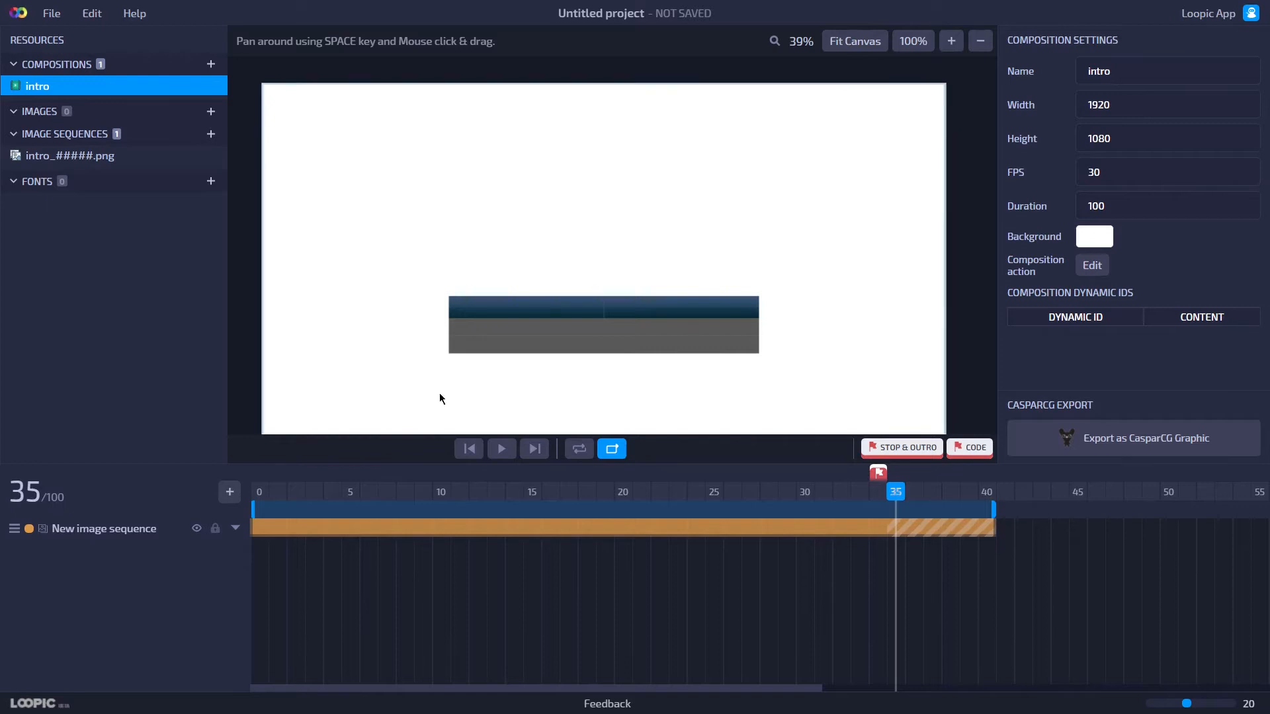
Rename the image sequence layer to background and lock it.
double_click(147, 534)
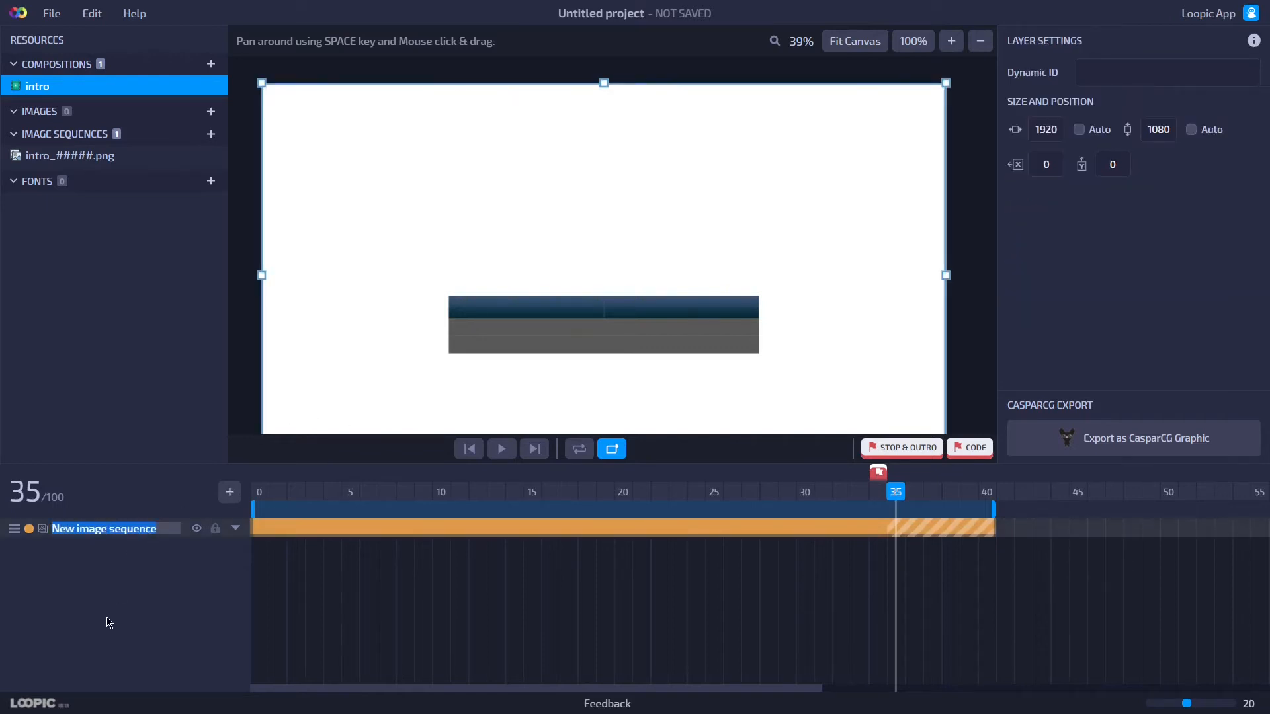
type("background")
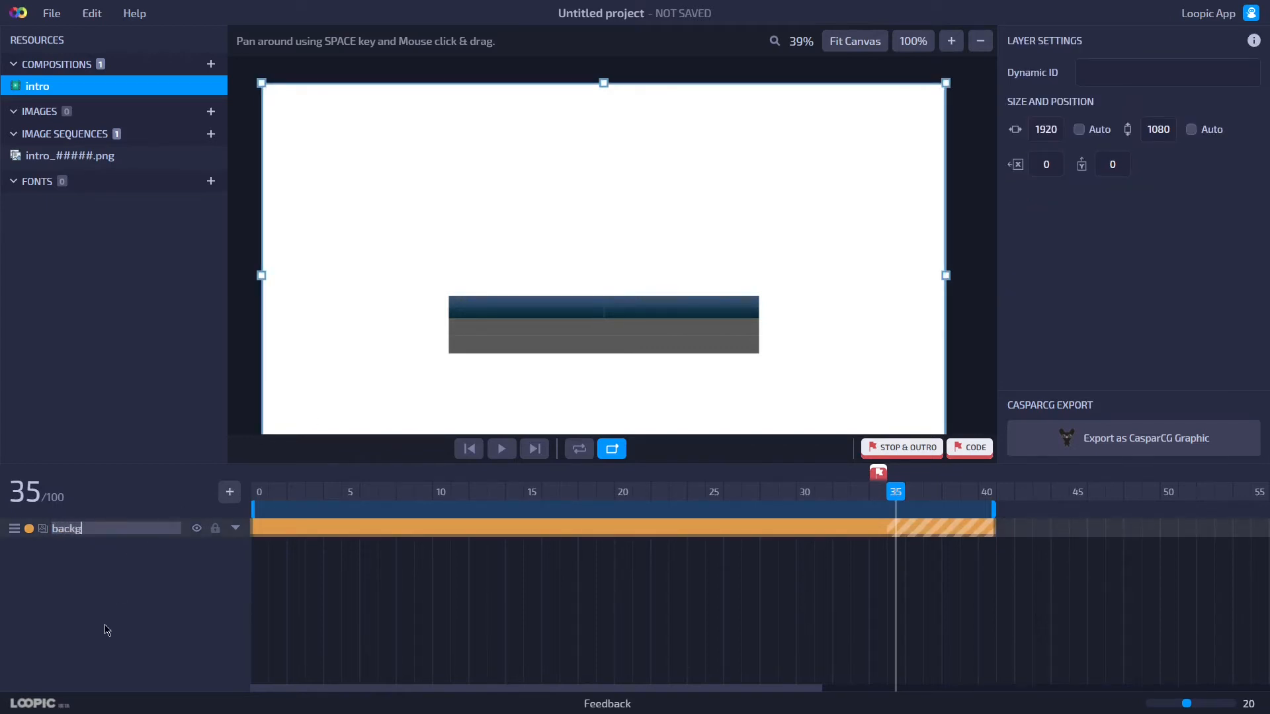
key("Return")
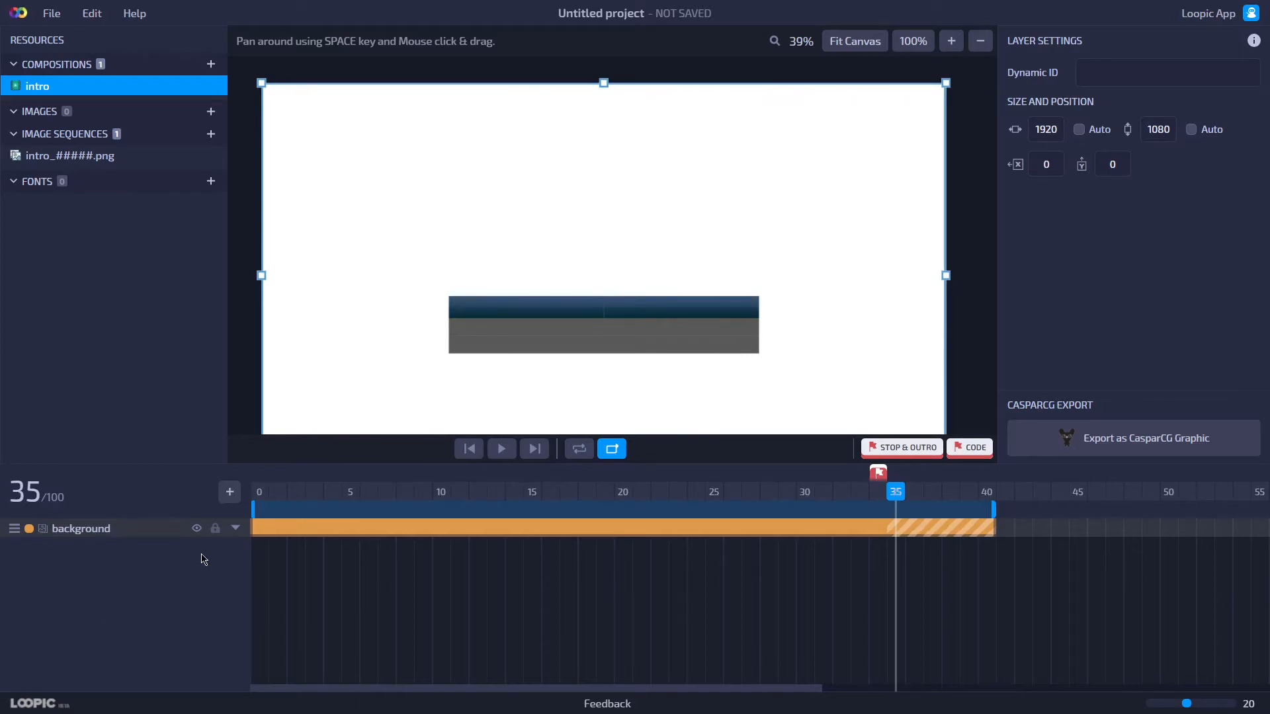
left_click(215, 528)
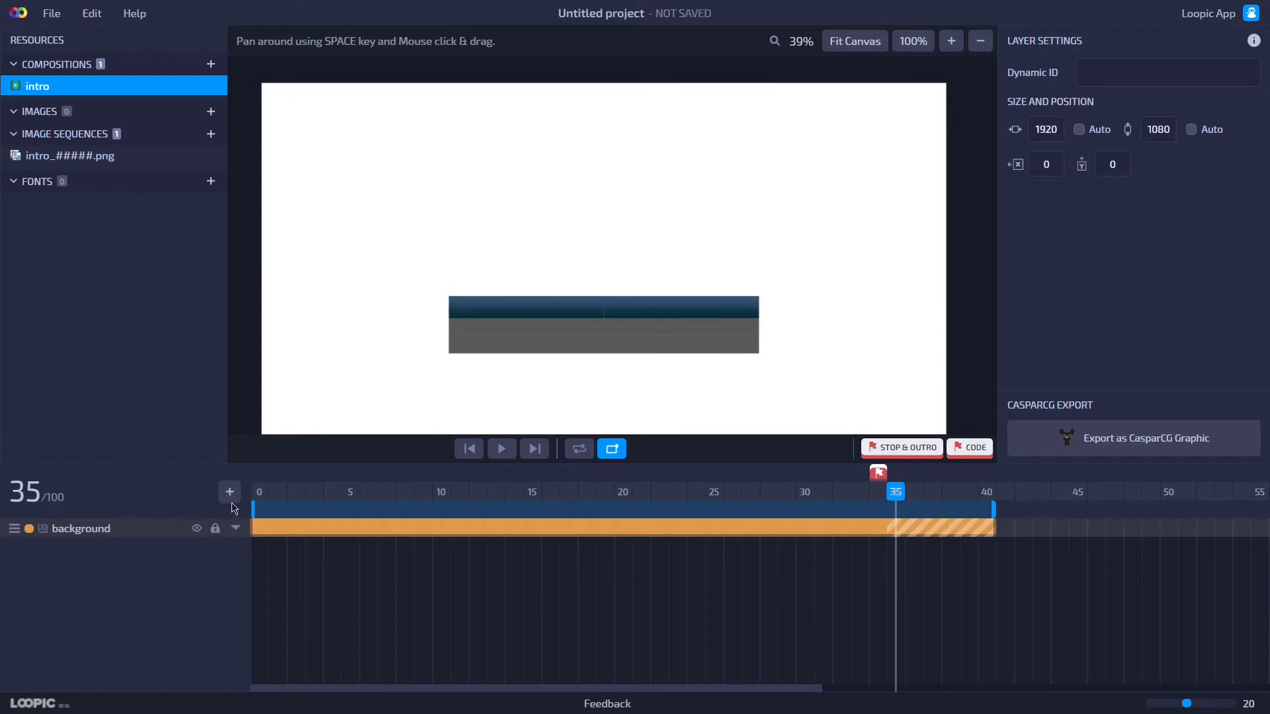
Add an image layer using stadium.jpg from the loopic-tutorial folder.
left_click(230, 493)
left_click(270, 560)
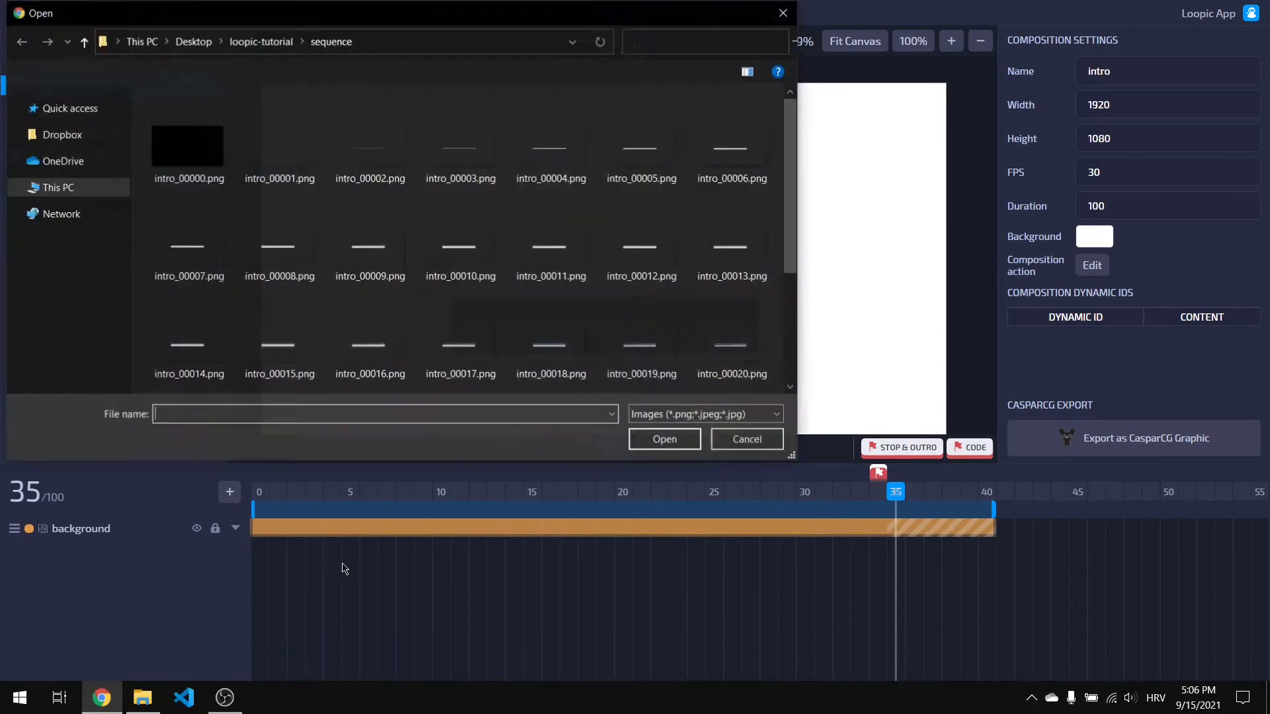
left_click(261, 42)
left_click(246, 211)
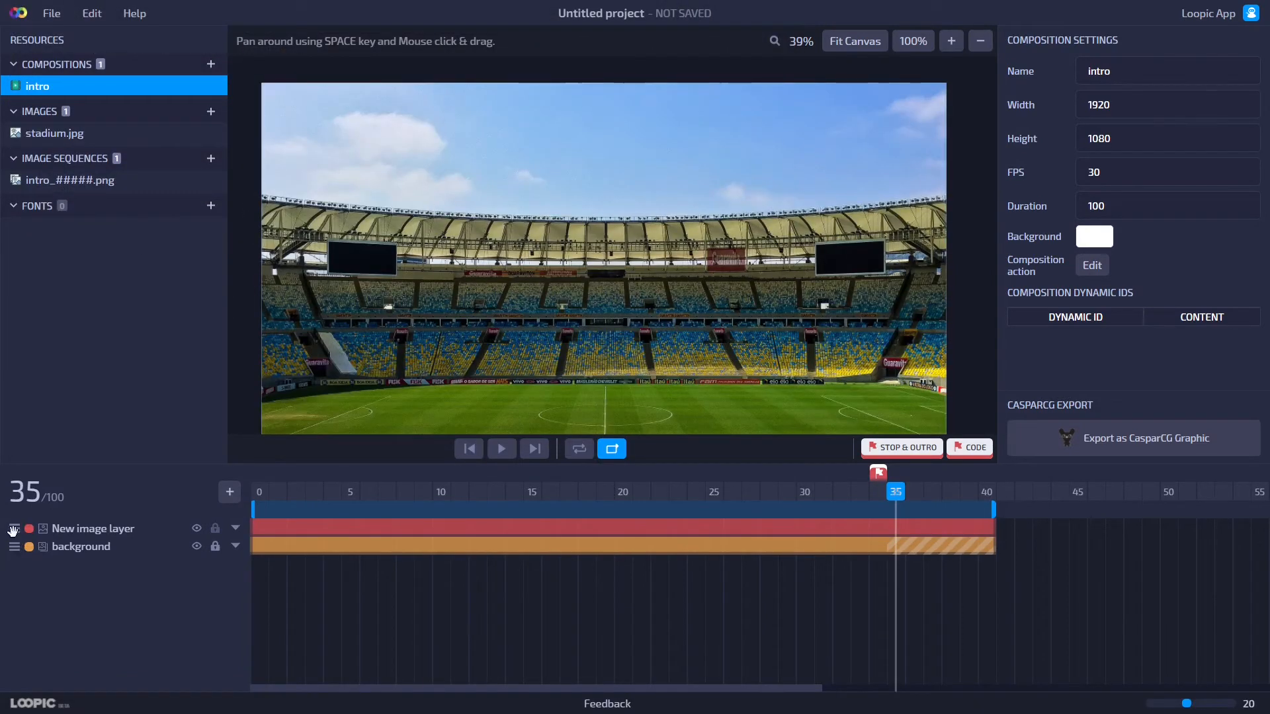
Move the stadium image layer below the background layer and set it as a guide.
left_click_drag(15, 539, 14, 554)
right_click(280, 553)
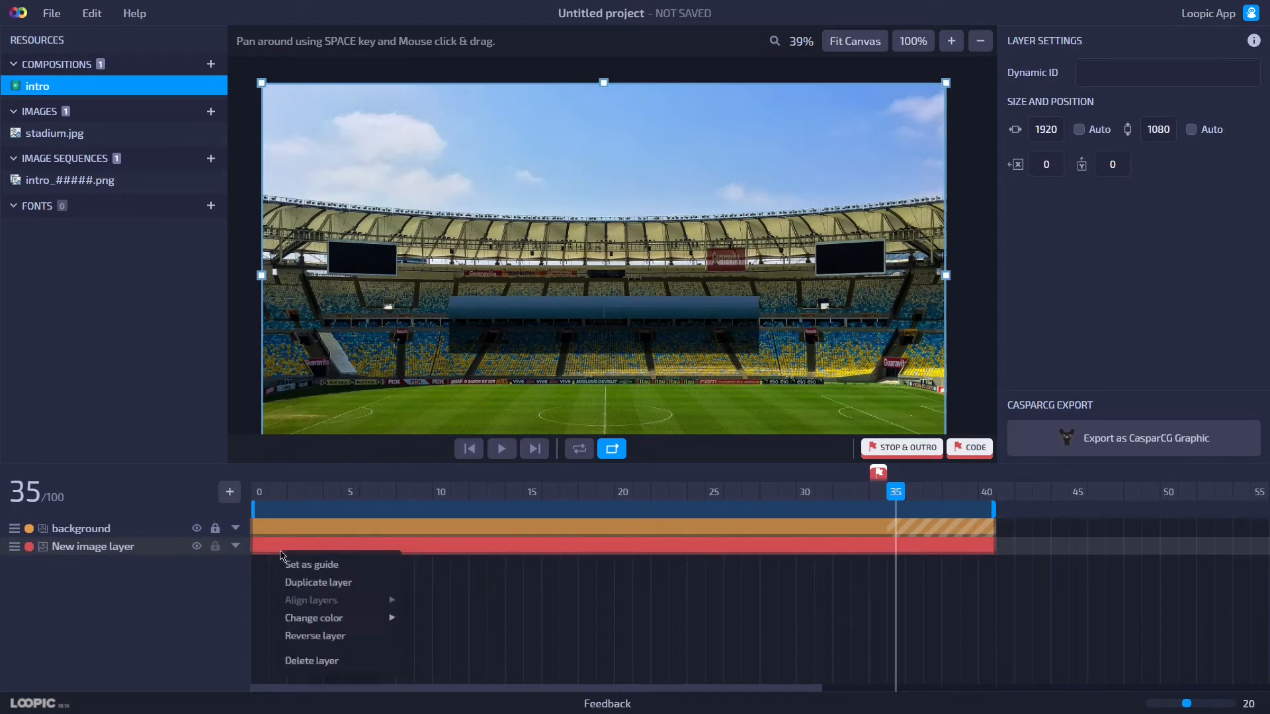
left_click(296, 563)
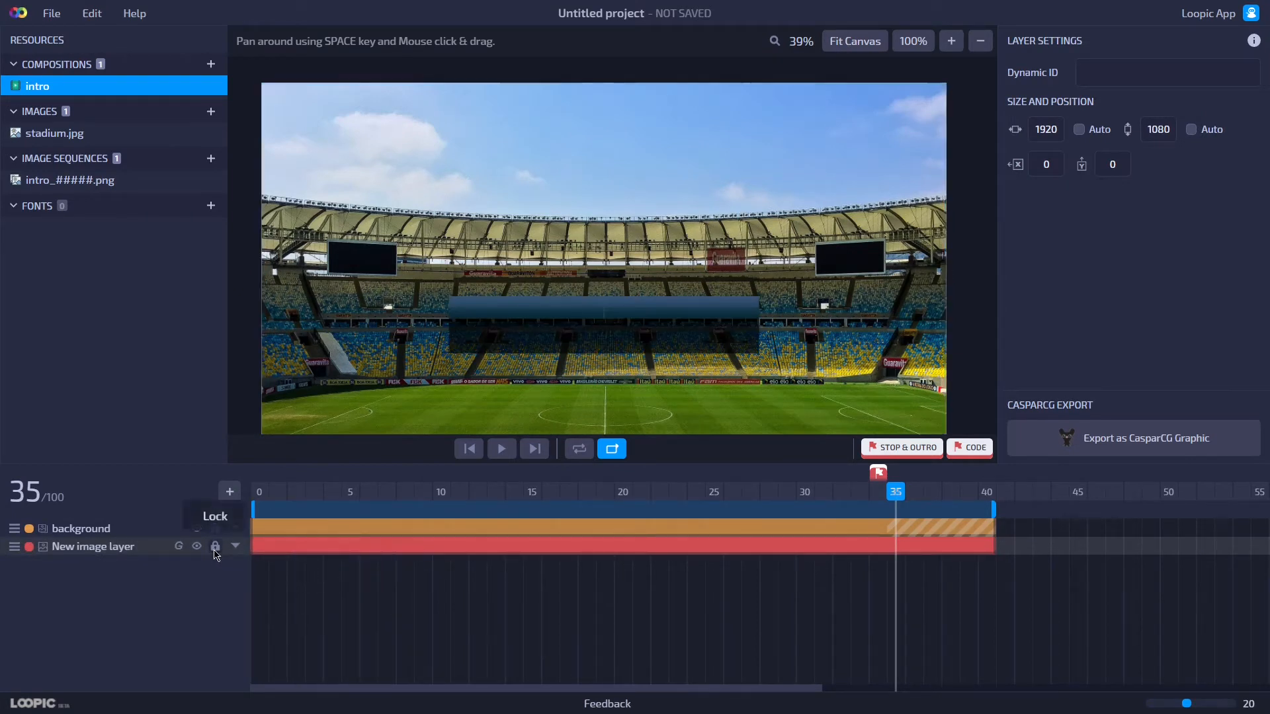
Add a new text layer and draw its box over the left part of the bar.
left_click(233, 499)
left_click(248, 510)
left_click_drag(328, 102, 517, 312)
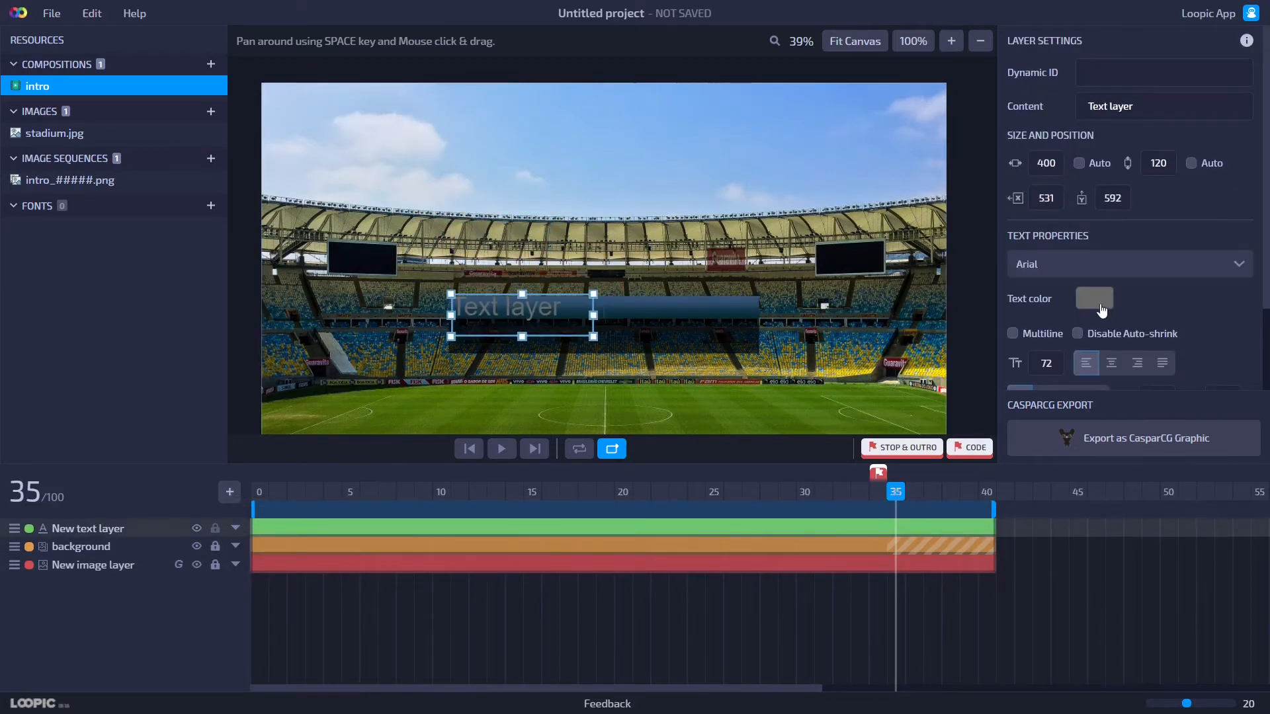
Set the text layer's color to white and its font size to 33.
left_click(1094, 299)
left_click(1033, 202)
left_click(572, 315)
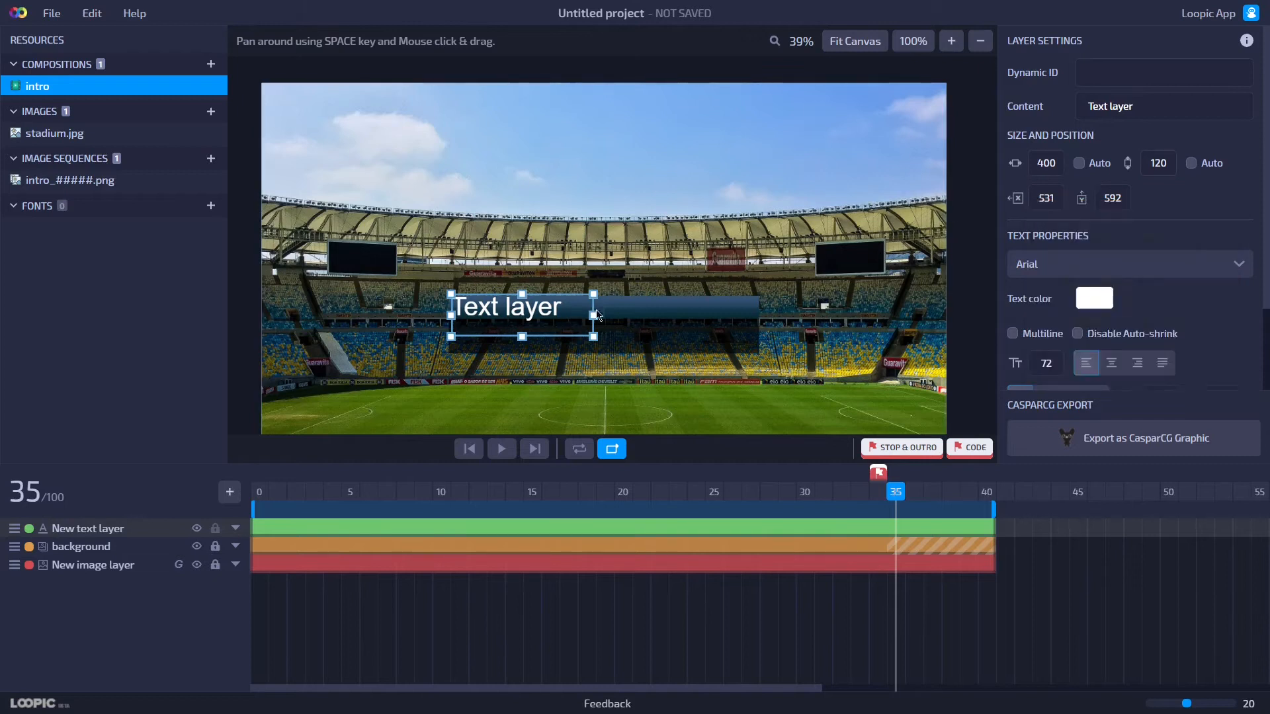
double_click(1046, 364)
type("33")
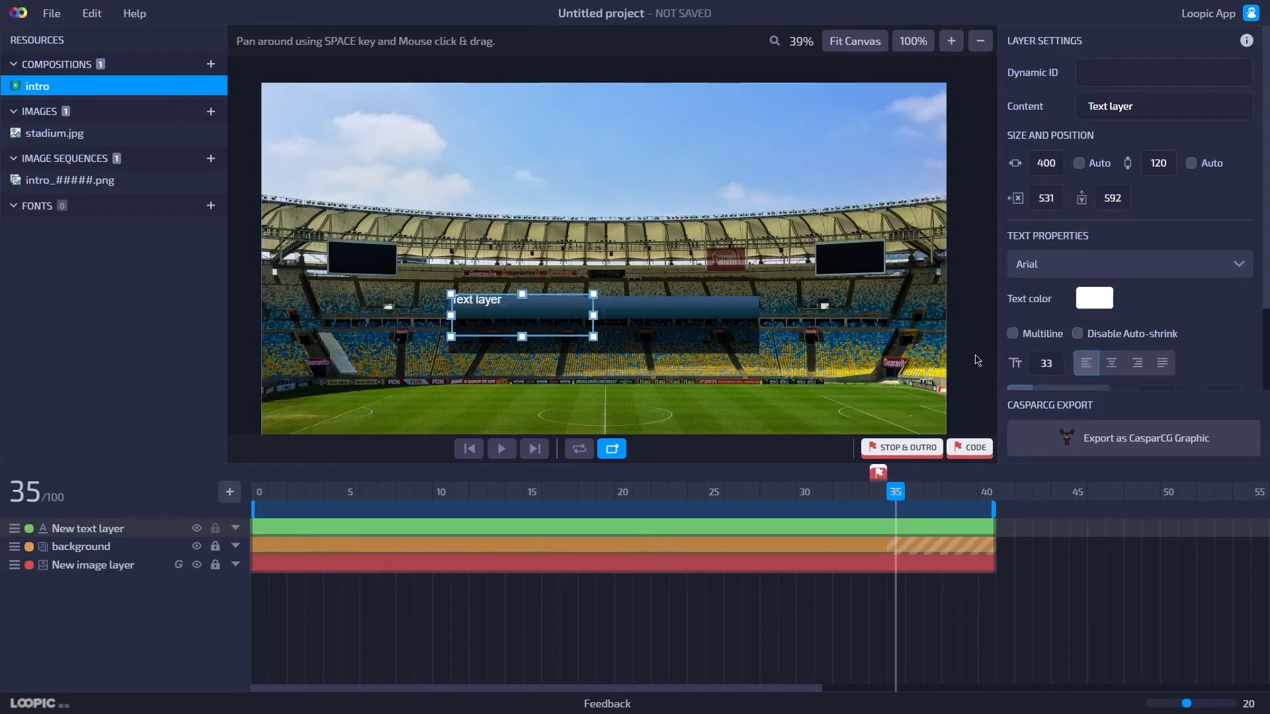
Center-align the text and set its dynamic ID to _t1name.
scroll(510, 336, "up", 2)
key("space")
left_click_drag(487, 370, 539, 273)
scroll(491, 298, "up", 1)
left_click(1113, 260)
scroll(1129, 262, "up", 2)
left_click(1148, 74)
type("_t1name")
key("Return")
Set the text layer's content to Home Team.
left_click(1175, 115)
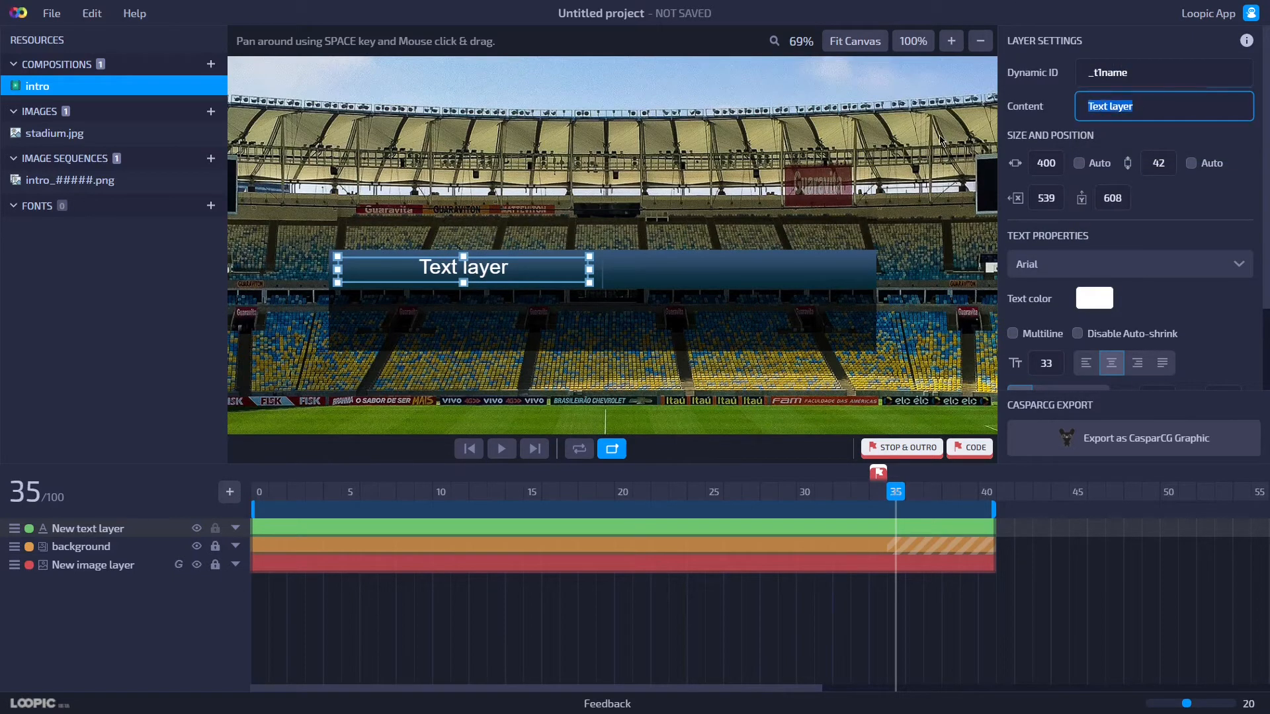
type("Home Team")
key("Return")
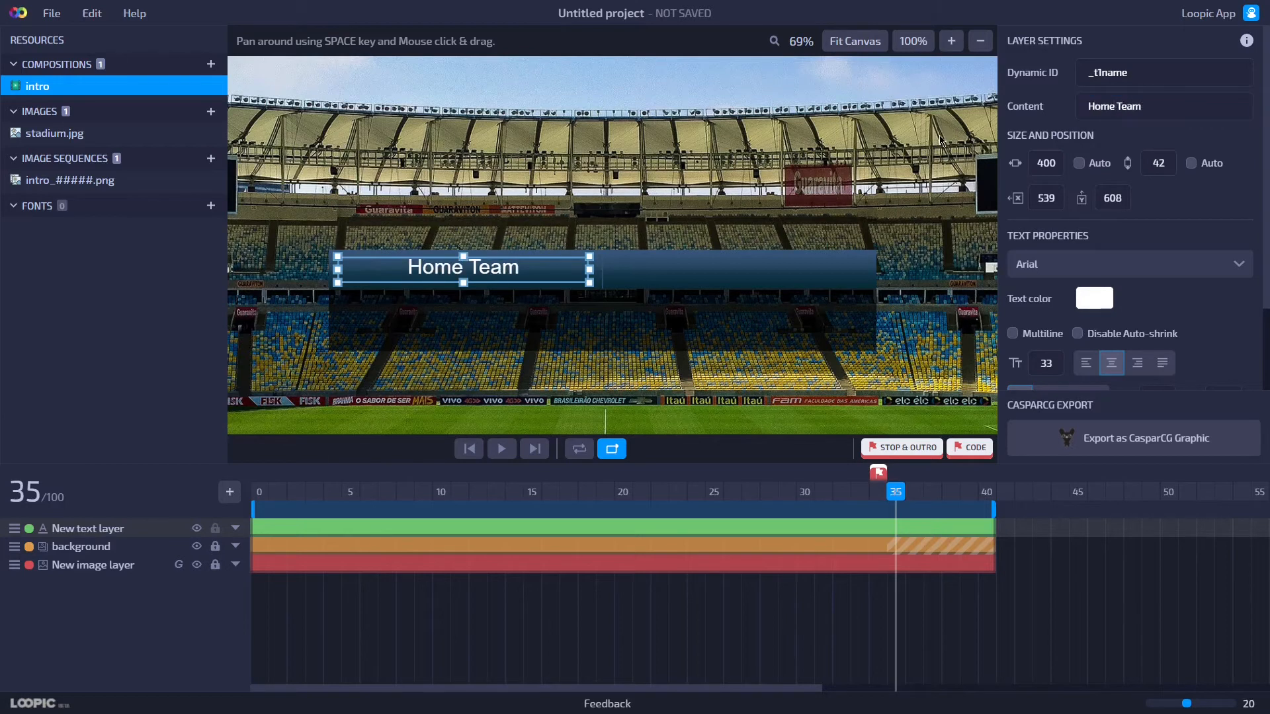
Nudge the Home Team text slightly down inside the left half of the bar.
left_click(515, 299)
left_click(464, 281)
left_click_drag(475, 274, 469, 283)
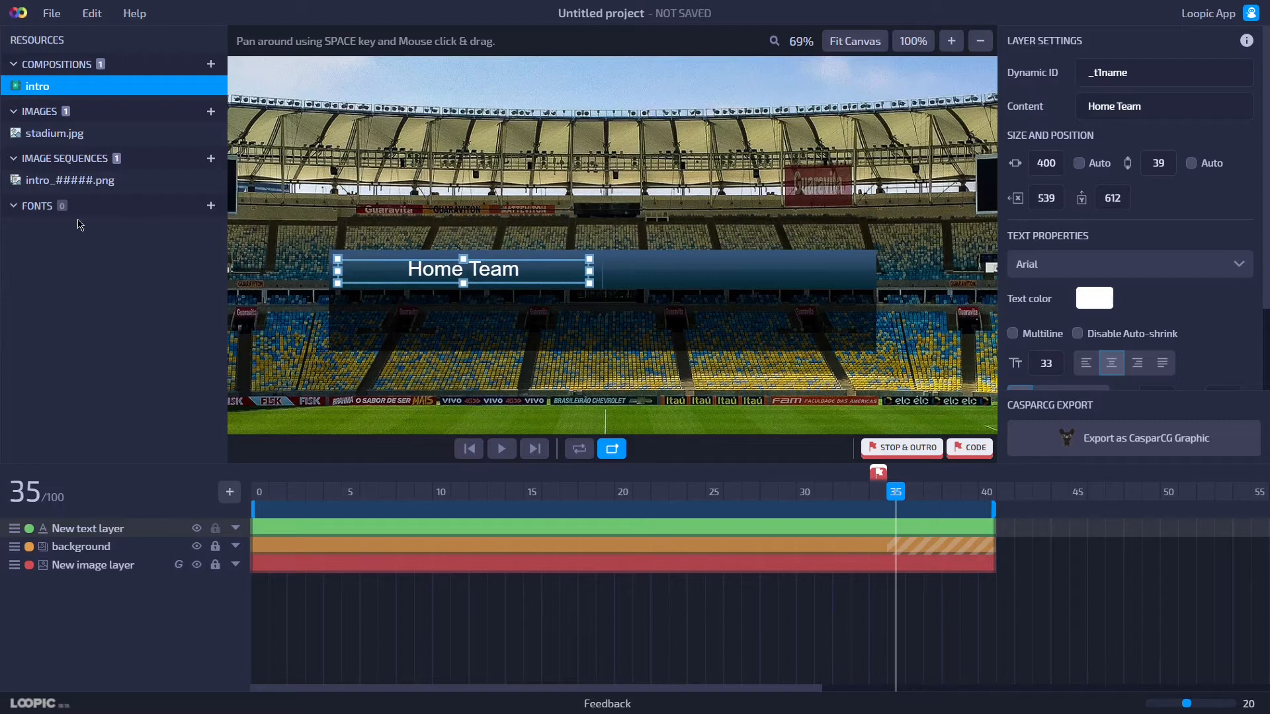
Import the Exo2-Bold.otf and Exo2-Regular.otf fonts from the loopic-tutorial fonts folder.
left_click(123, 237)
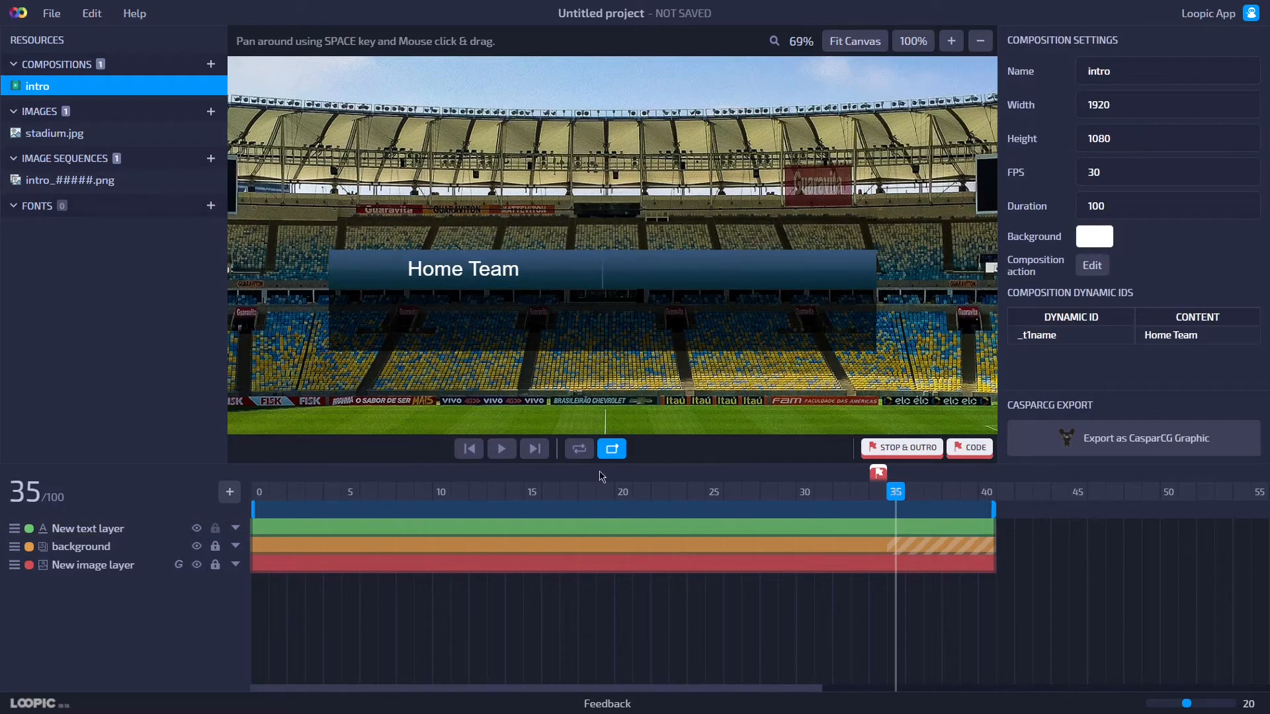
left_click(211, 207)
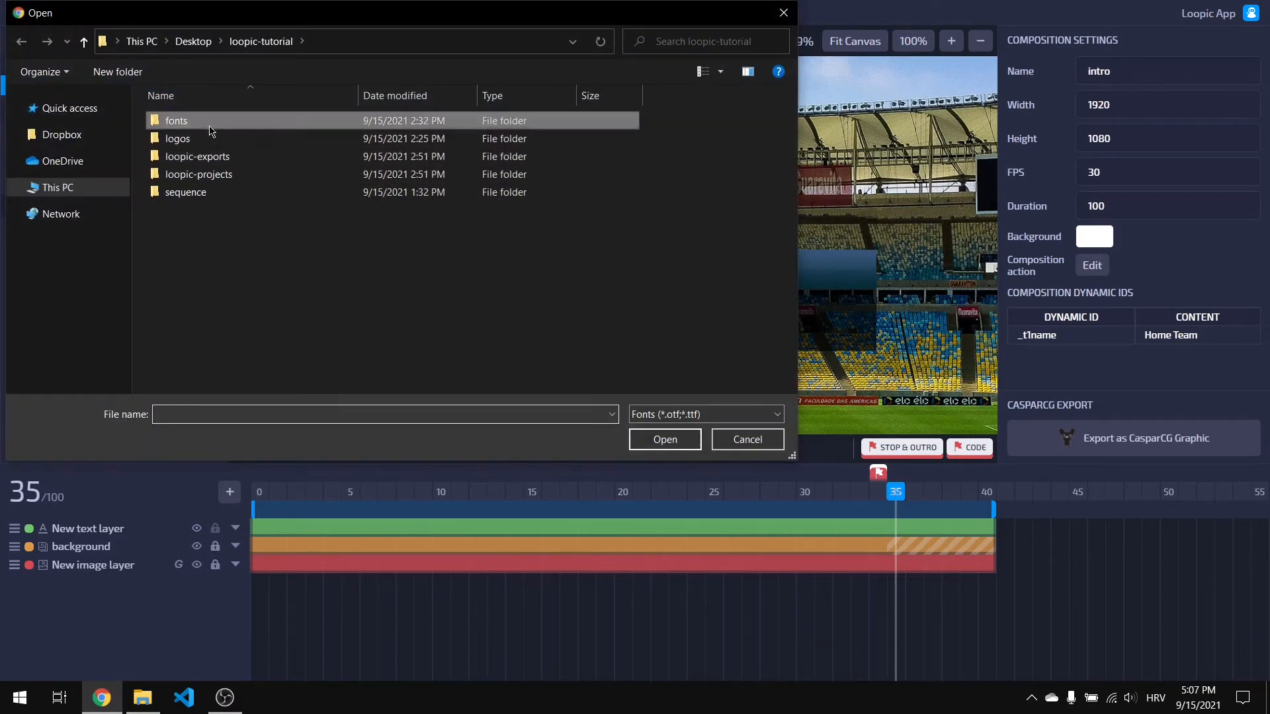
double_click(177, 121)
left_click_drag(285, 186, 217, 139)
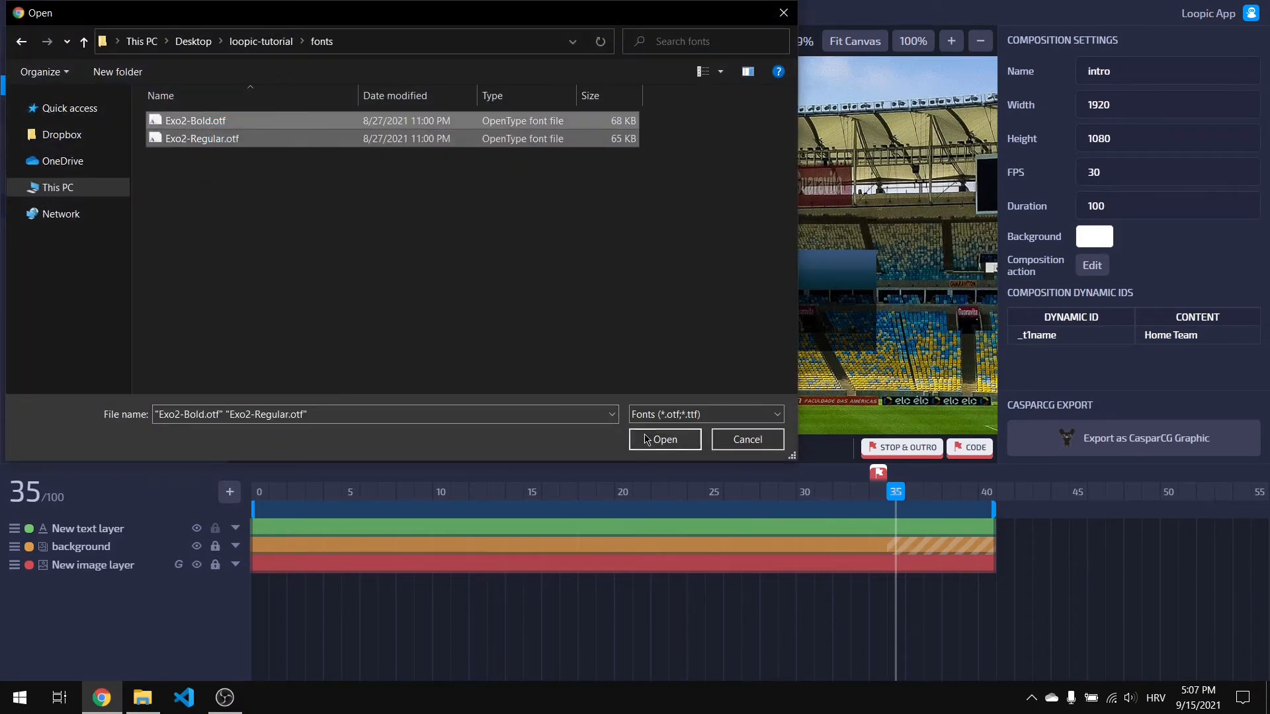
left_click(664, 440)
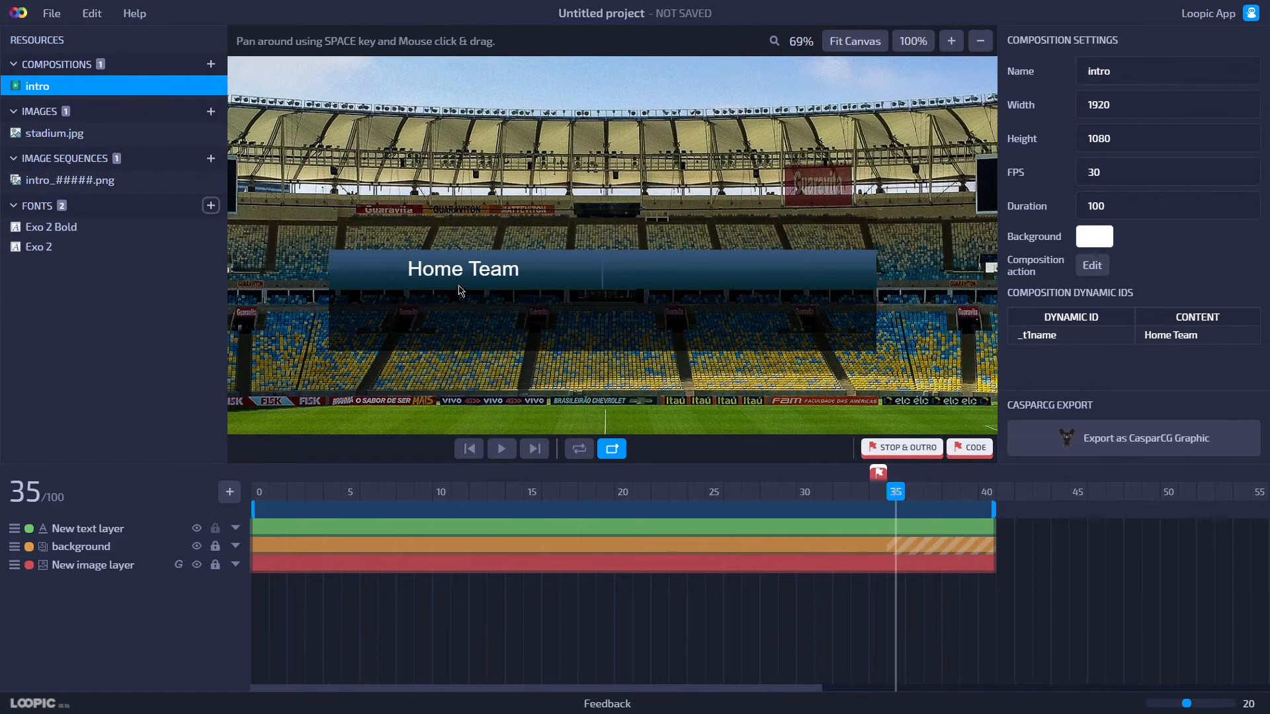
Change the Home Team text's font to Exo 2 Bold.
left_click(461, 281)
left_click(1095, 264)
scroll(1094, 299, "down", 3)
scroll(1092, 268, "down", 5)
left_click(1092, 249)
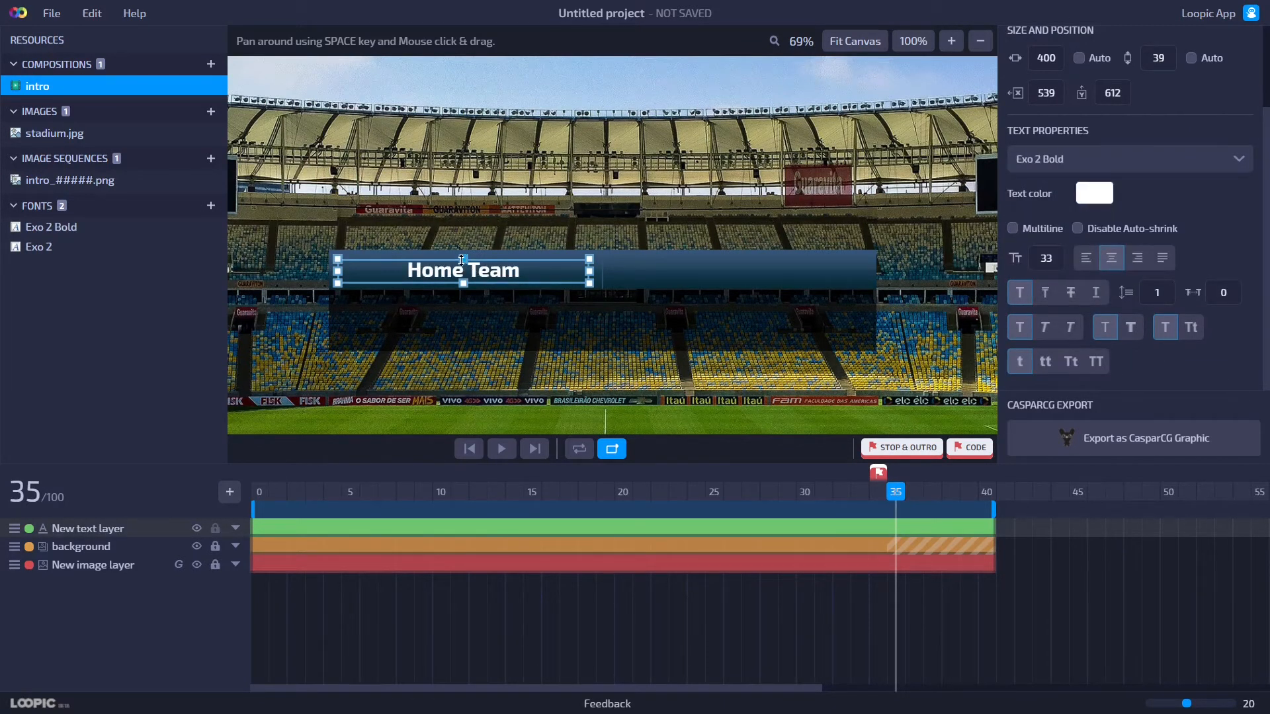
left_click(489, 288)
left_click(489, 283)
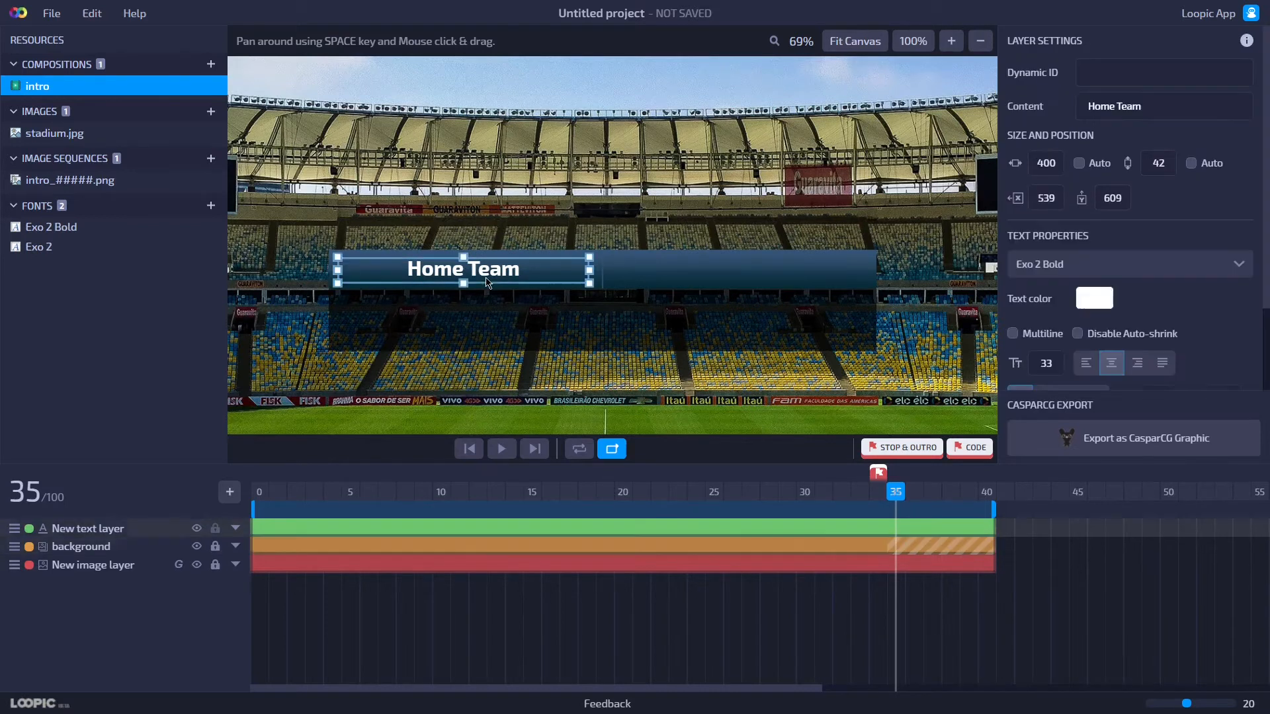
Duplicate the Home Team text and move the copy over the right half of the bar.
key("ctrl+d")
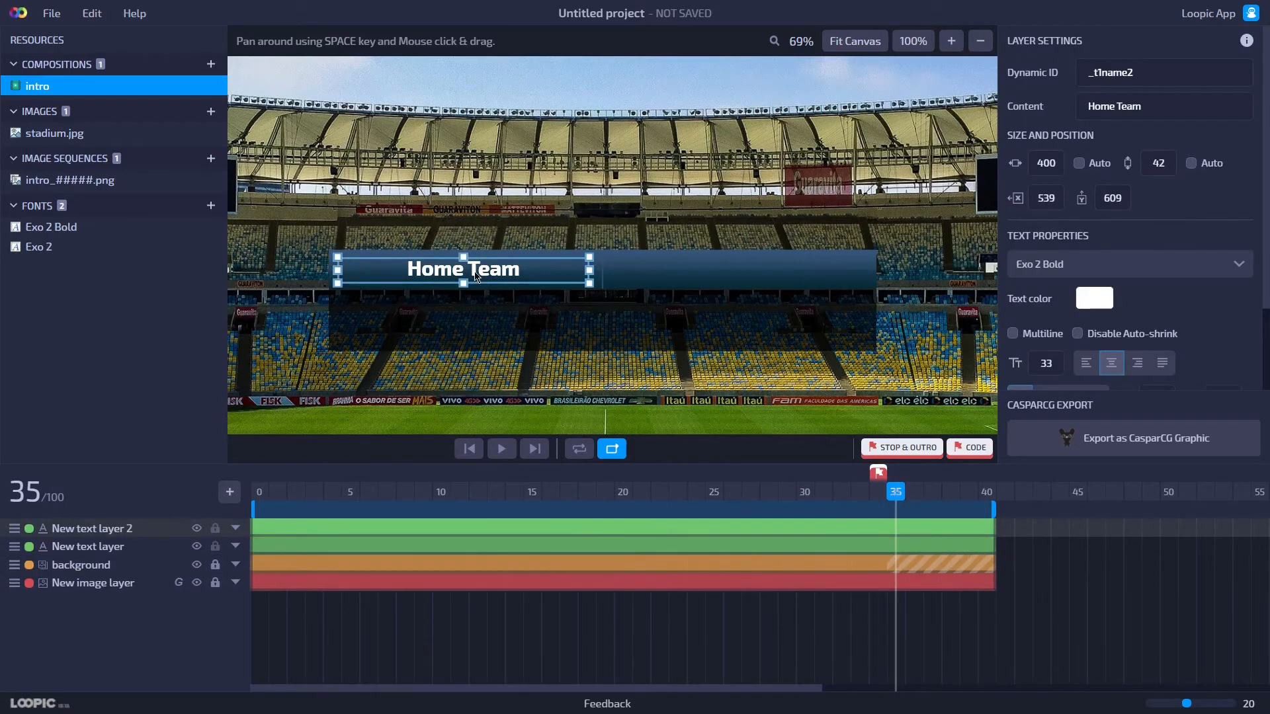
left_click_drag(477, 277, 752, 278)
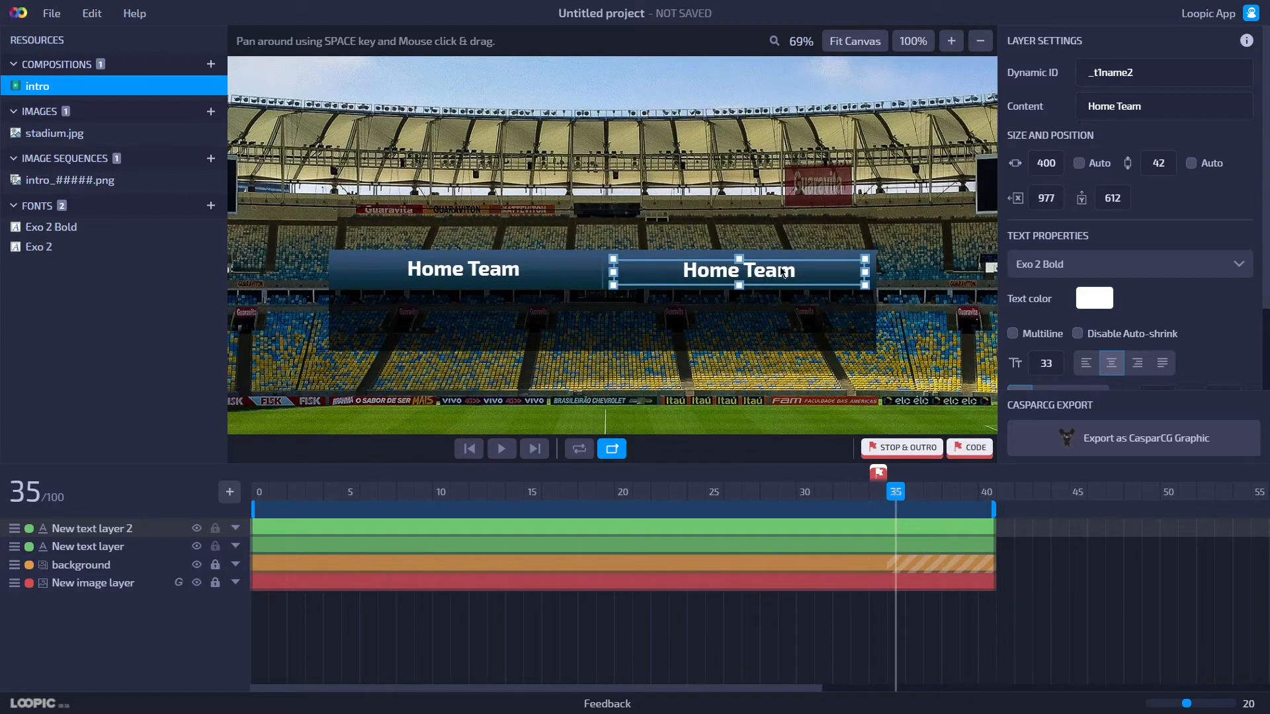
Set the copy's dynamic ID to _t2name and its content to Away Team.
left_click(1151, 82)
type("_t2name")
key("Return")
double_click(1102, 105)
type("Away")
key("Return")
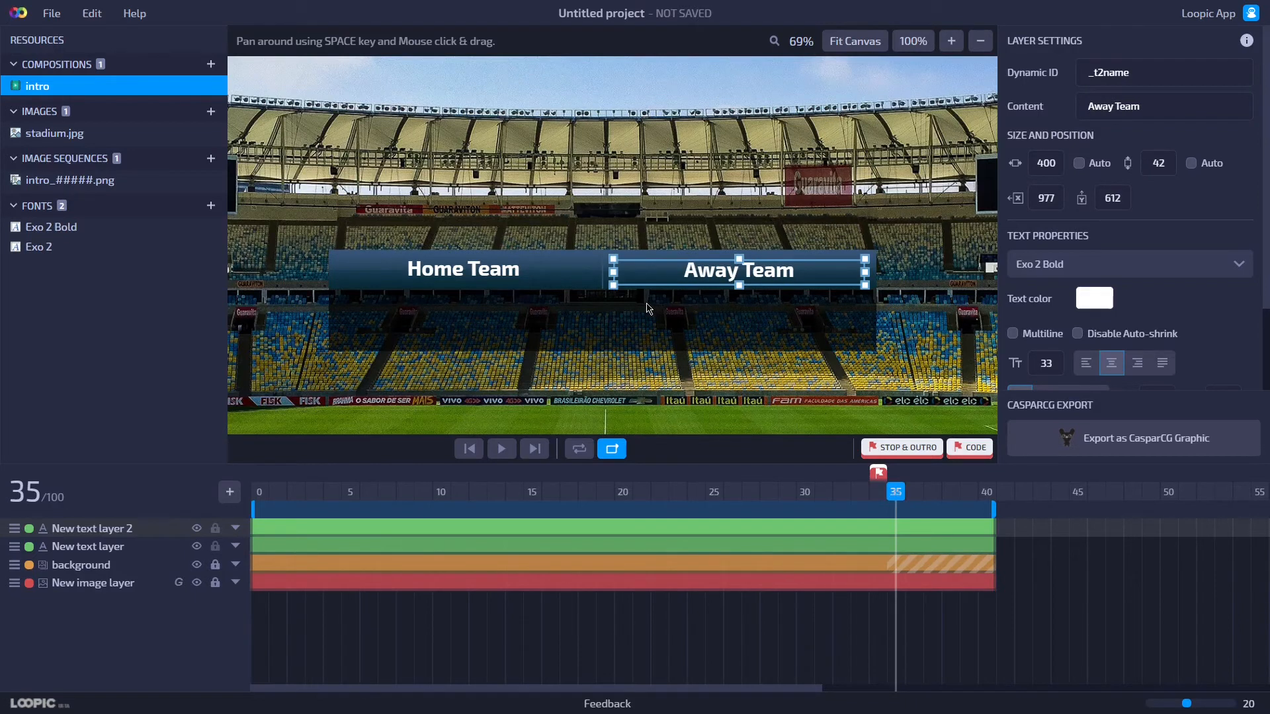
Align the Home Team and Away Team texts on their vertical centers.
scroll(648, 308, "up", 4)
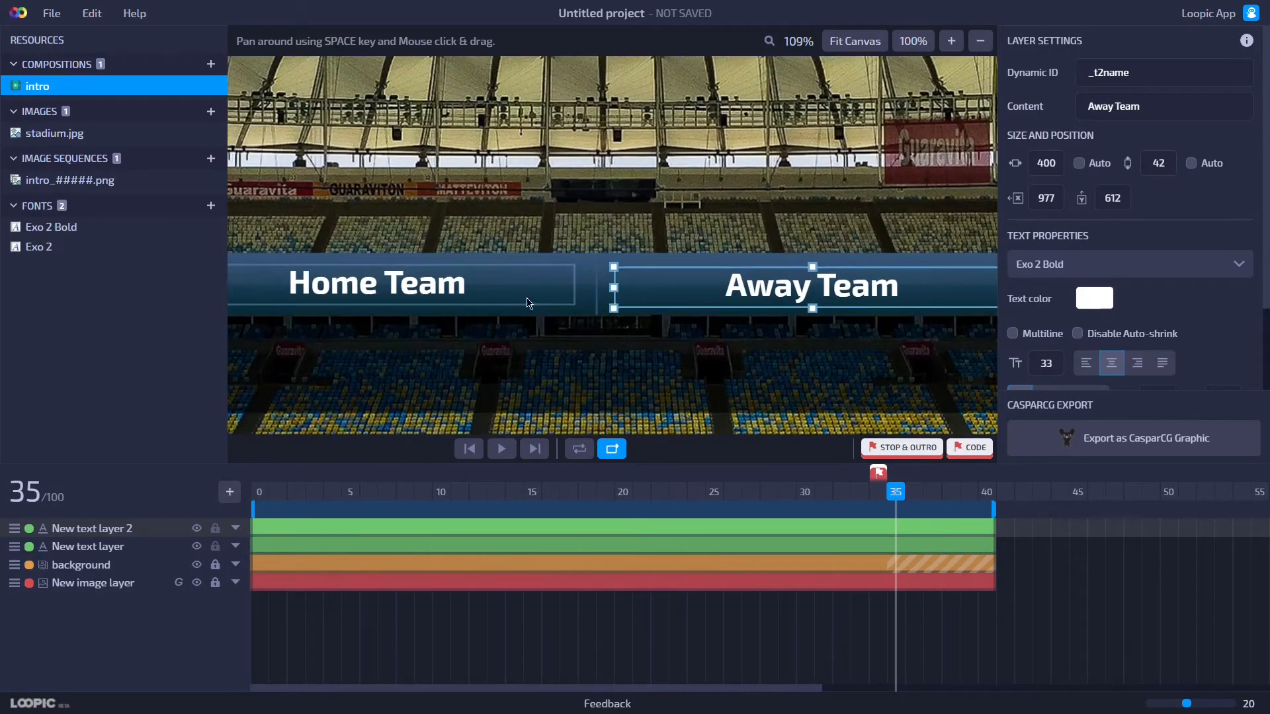
left_click(488, 297)
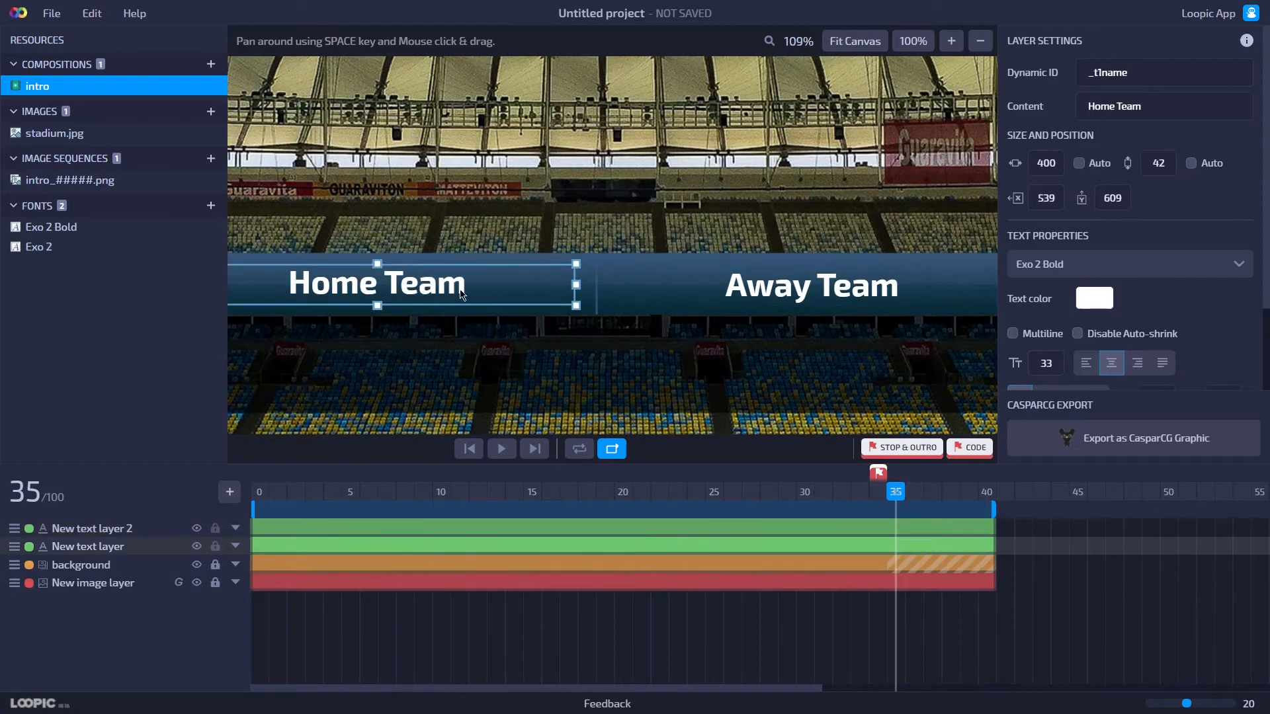
left_click(835, 290, "shift")
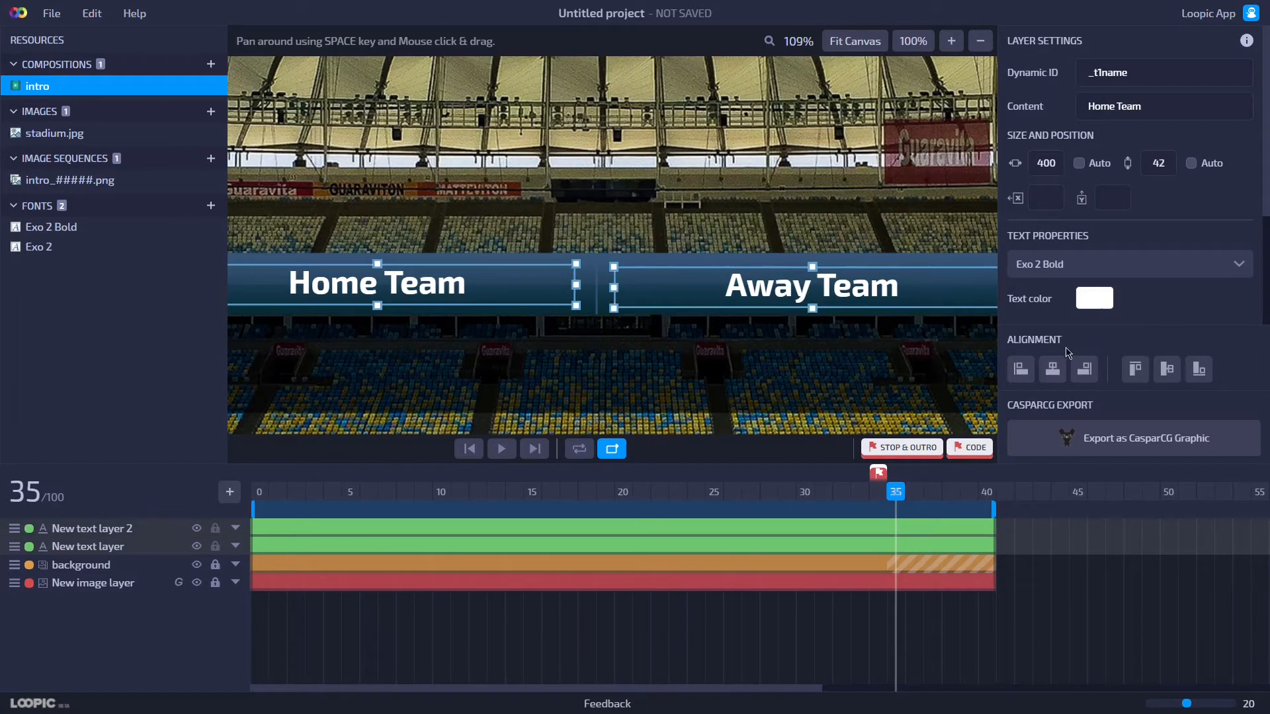
left_click(1167, 369)
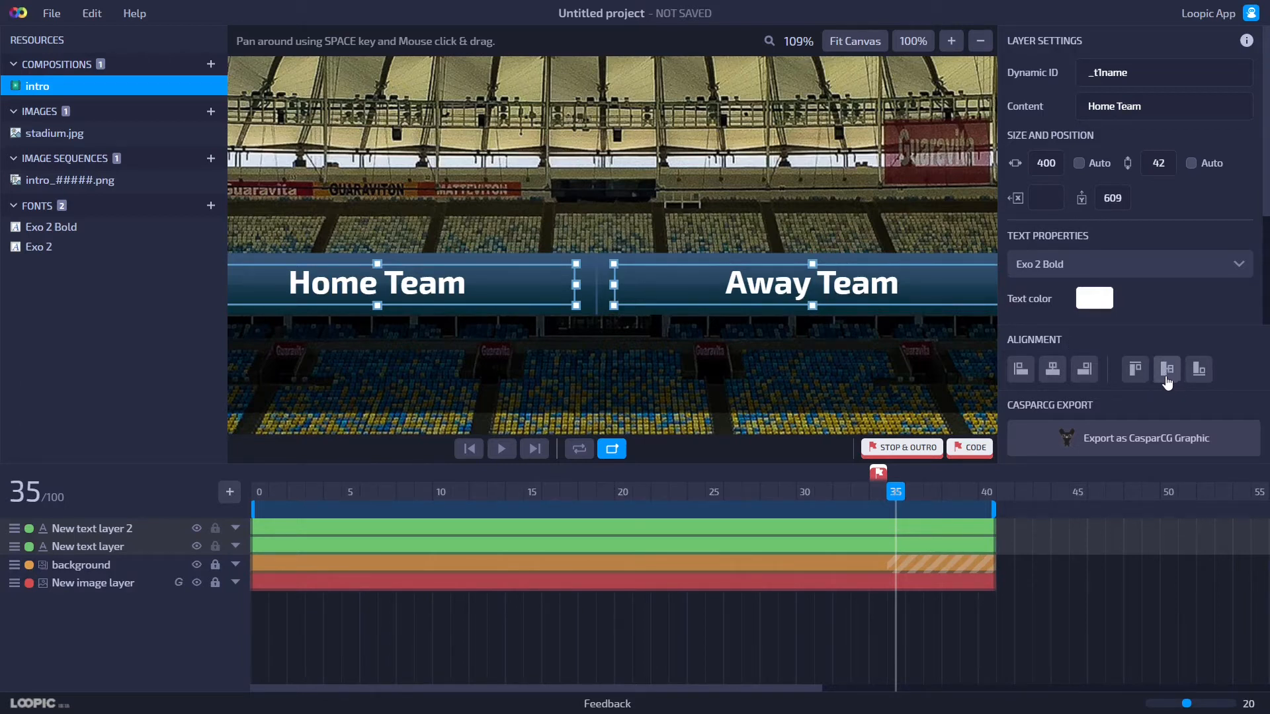
left_click(737, 331)
scroll(739, 328, "down", 4)
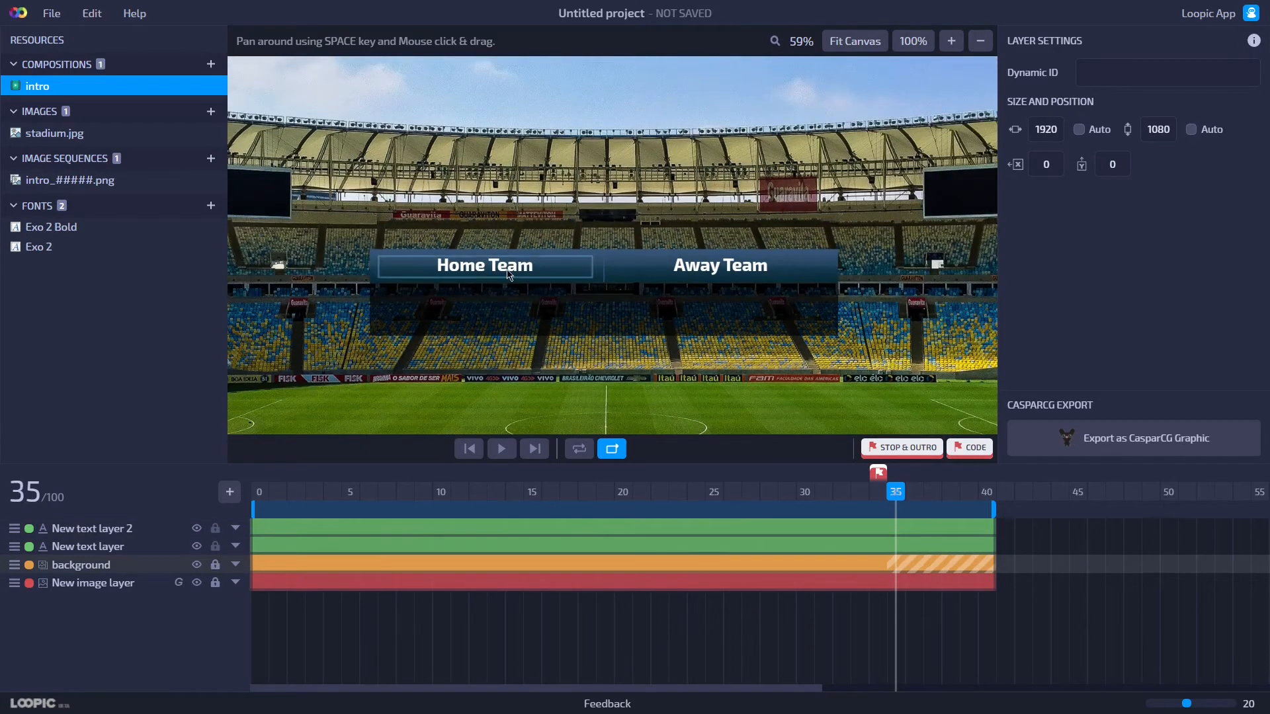
Duplicate the Home Team text and move the copy below the bar's center.
left_click(502, 281)
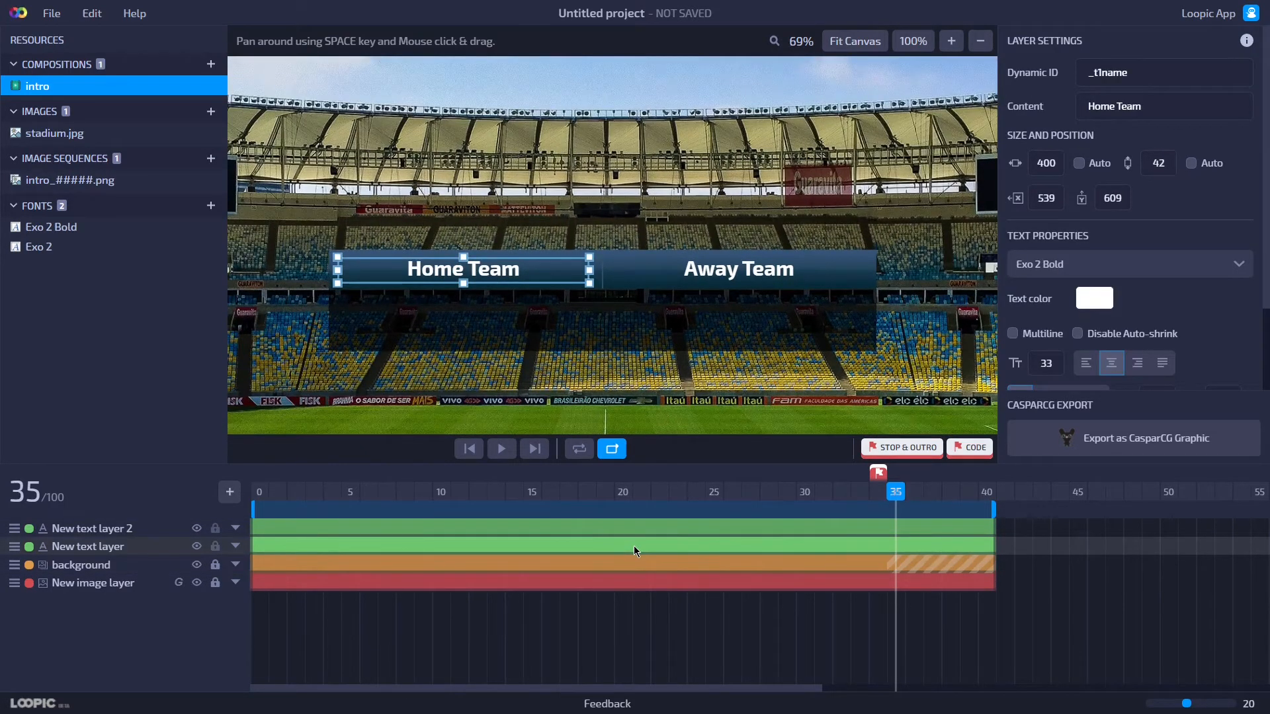
key("ctrl+d")
left_click_drag(515, 281, 653, 319)
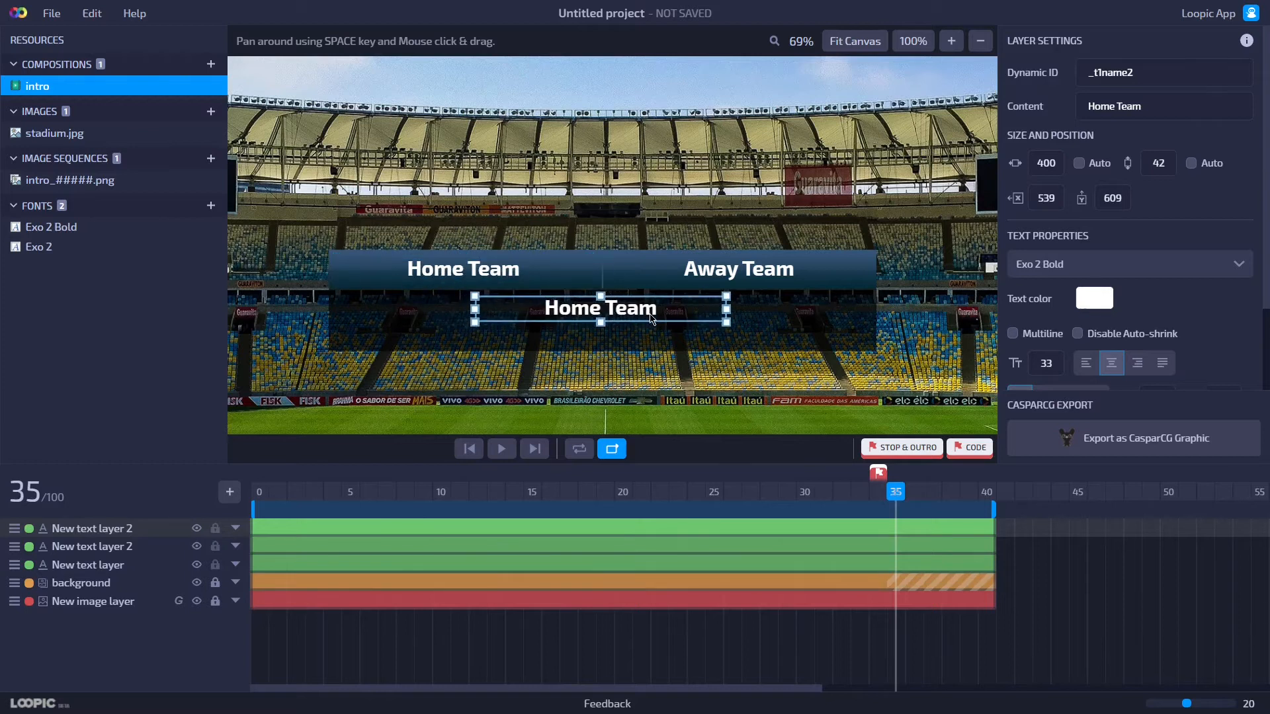
Set the copy's font to Exo 2 with size 24 and nudge it into place.
double_click(1045, 358)
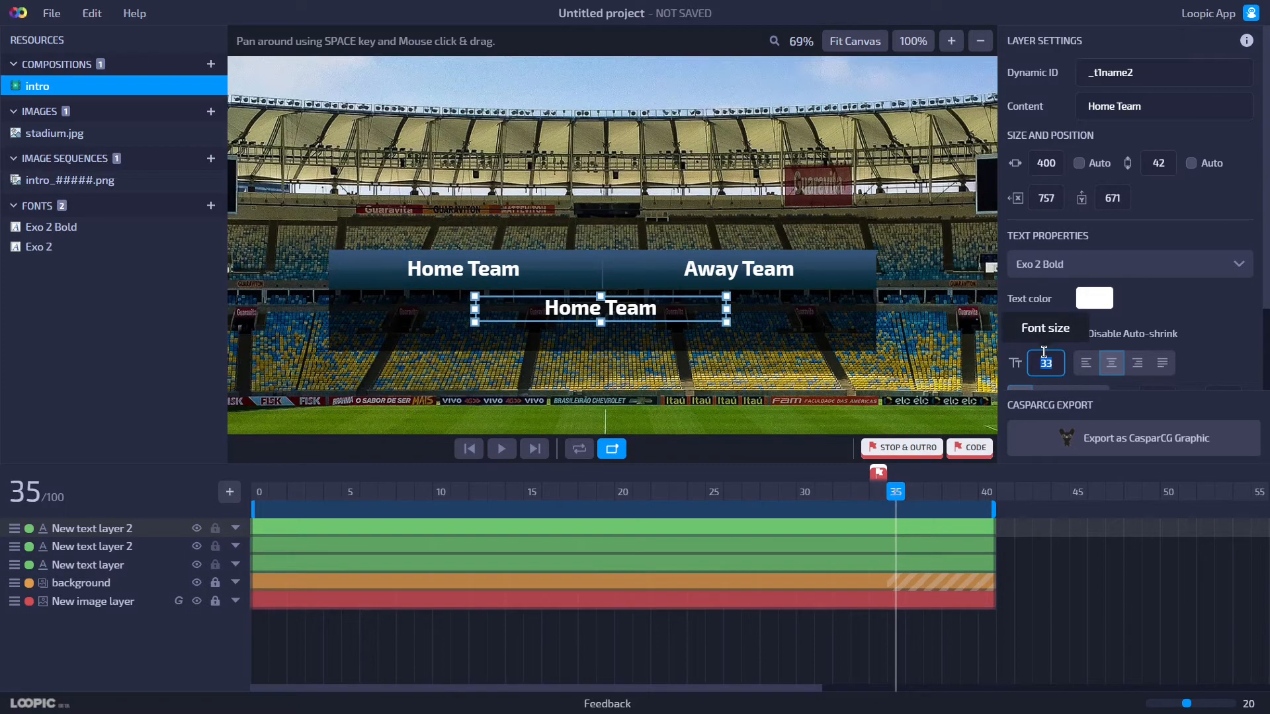
left_click(1071, 268)
scroll(1058, 351, "down", 3)
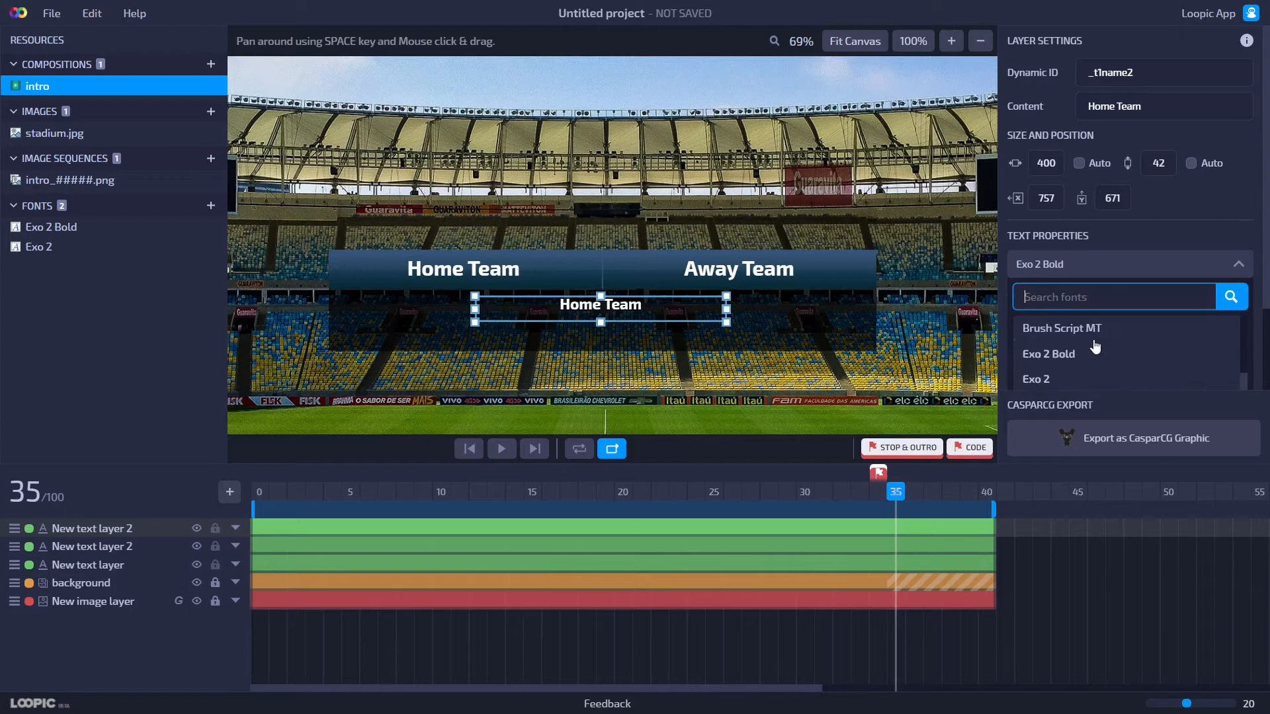
left_click(1092, 379)
left_click_drag(602, 320, 602, 315)
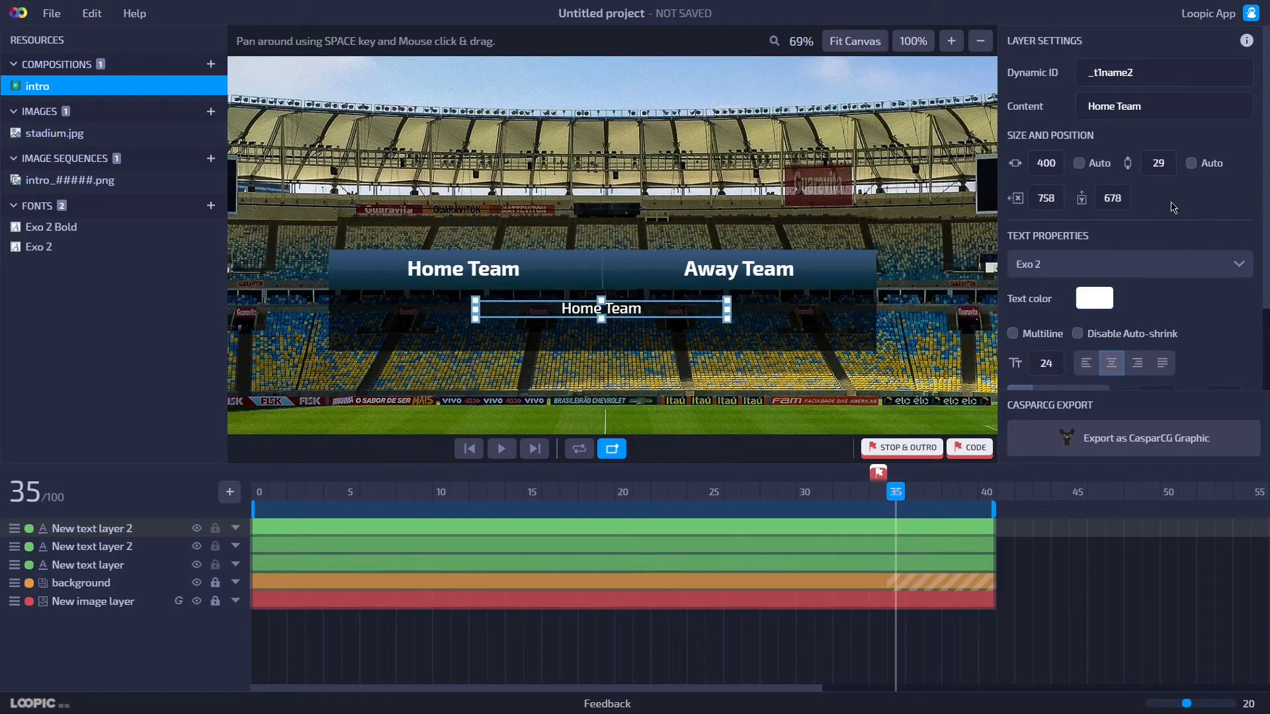
Set the copy's dynamic ID to _label and its content to Football Cup.
left_click_drag(1164, 85, 954, 70)
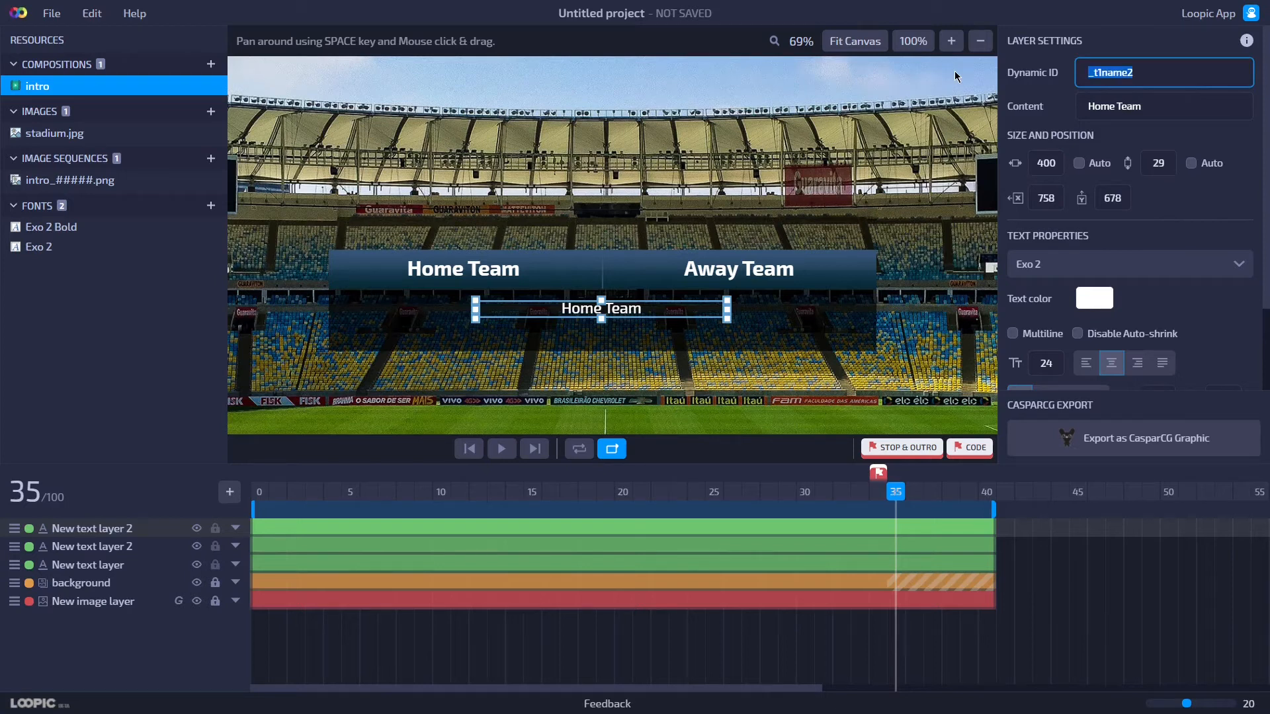
type("_label")
key("Return")
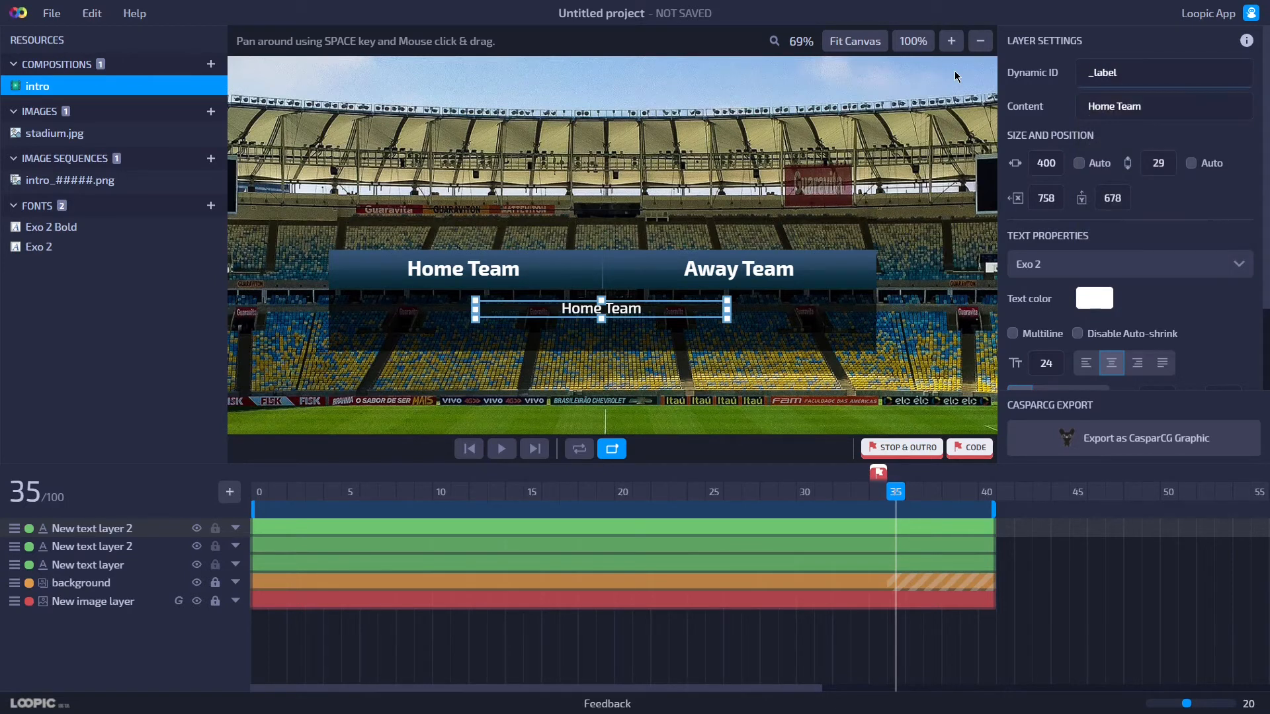
left_click(1166, 110)
type("Soccer l")
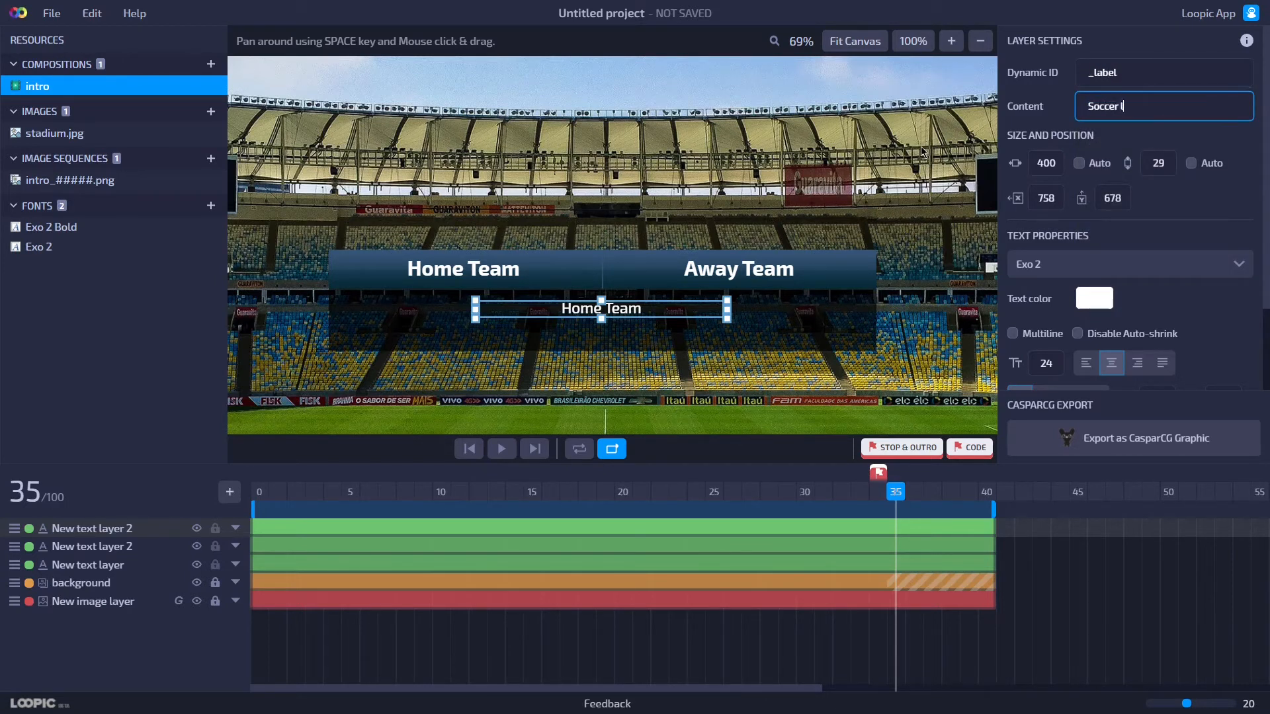
key("ctrl+a")
type("Football Cup")
key("Return")
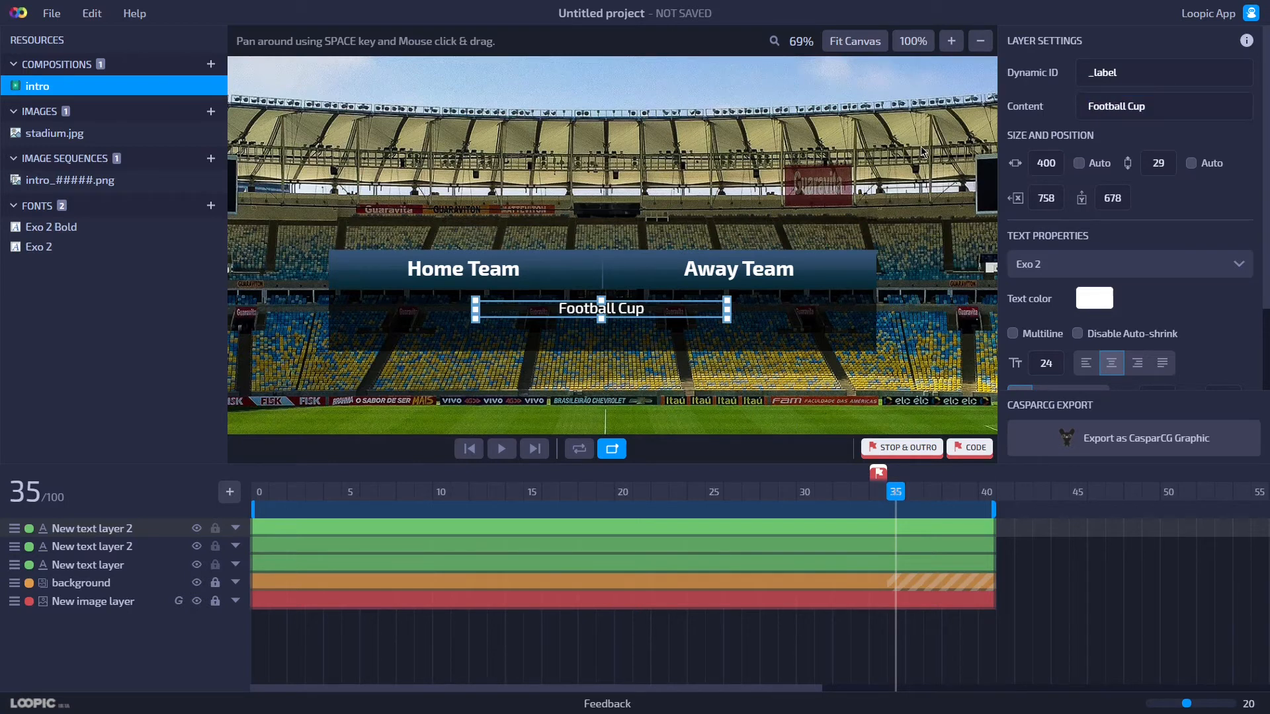
Paste a copy of the Football Cup text and shift it down just below the original.
left_click(564, 378)
scroll(567, 375, "up", 4)
left_click(574, 347)
key("ctrl+v")
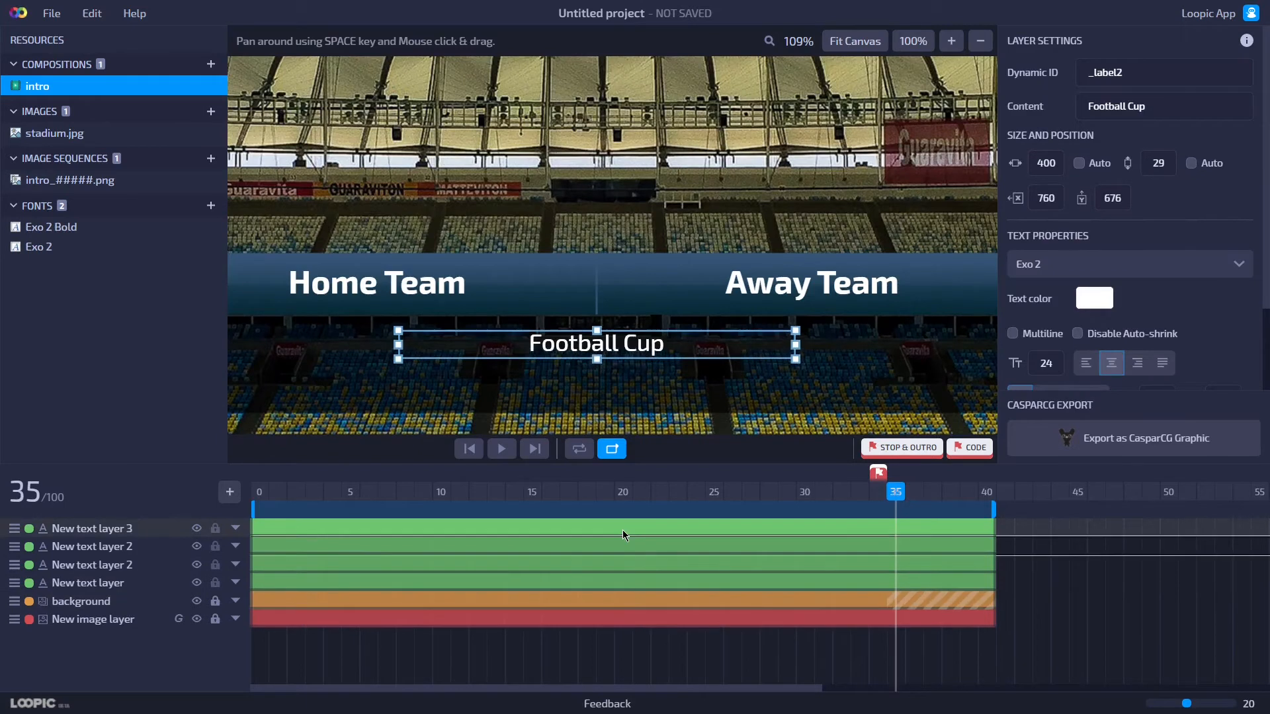
key("shift+Down")
key("shift+Down")
key("shift+Down")
key("shift+Down")
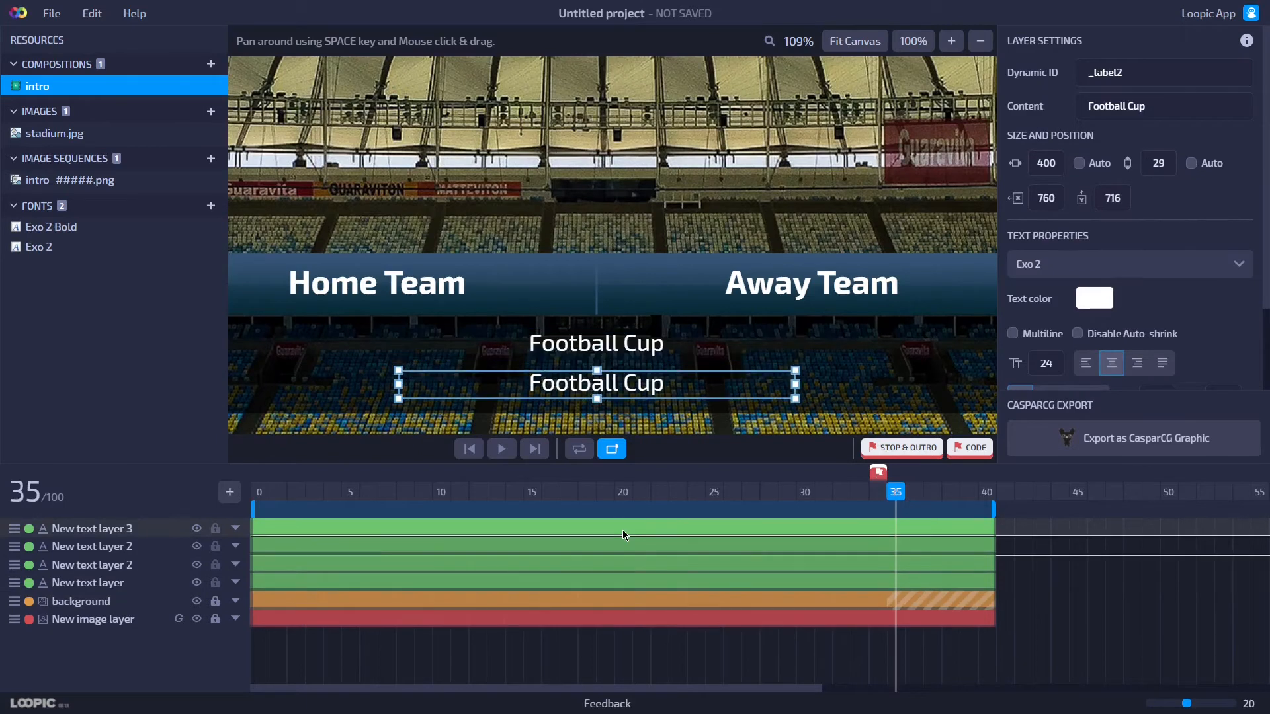
key("Down")
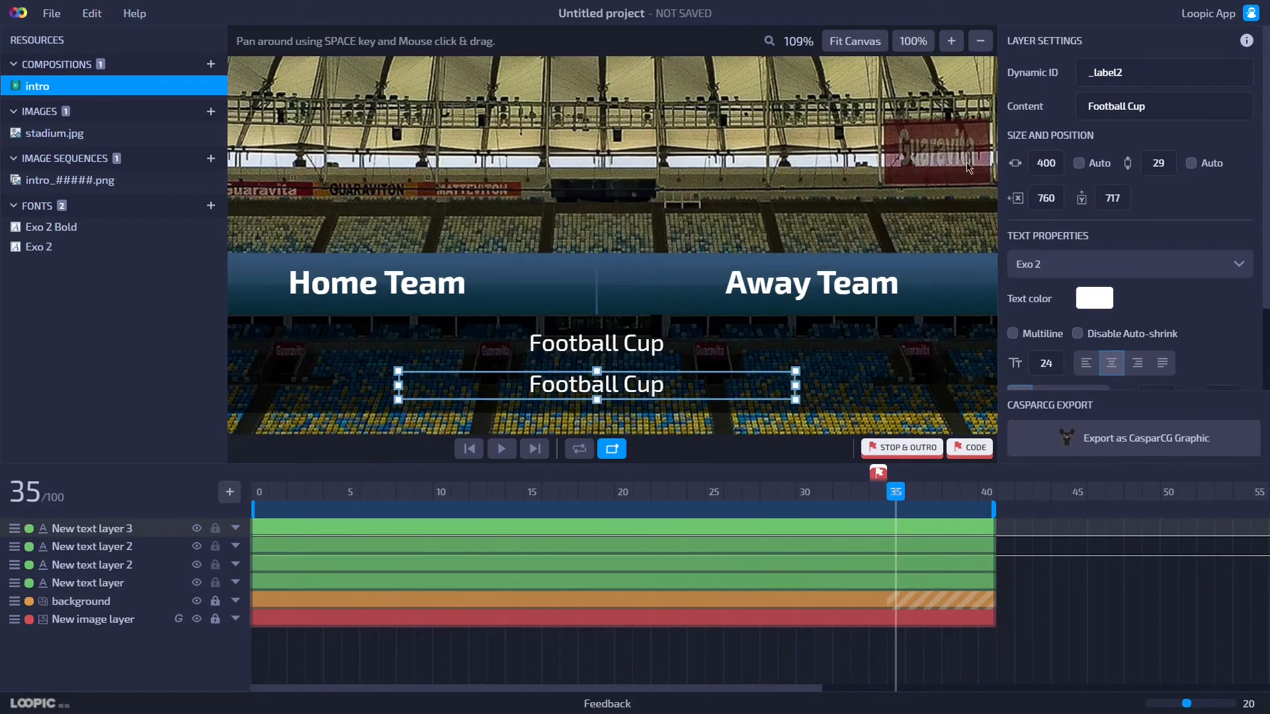
Set the new copy's dynamic ID to _date and its content to 20th September 2021.
left_click(1155, 71)
type("_")
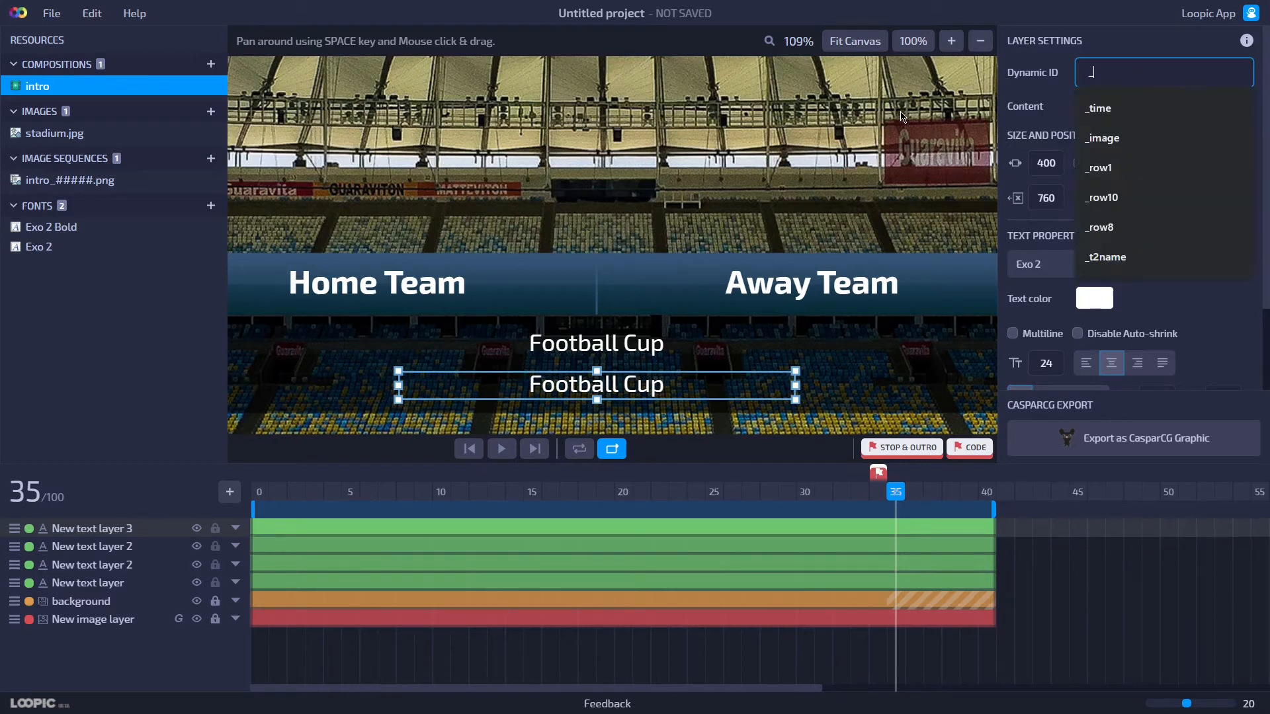
type("date")
key("Tab")
type("20")
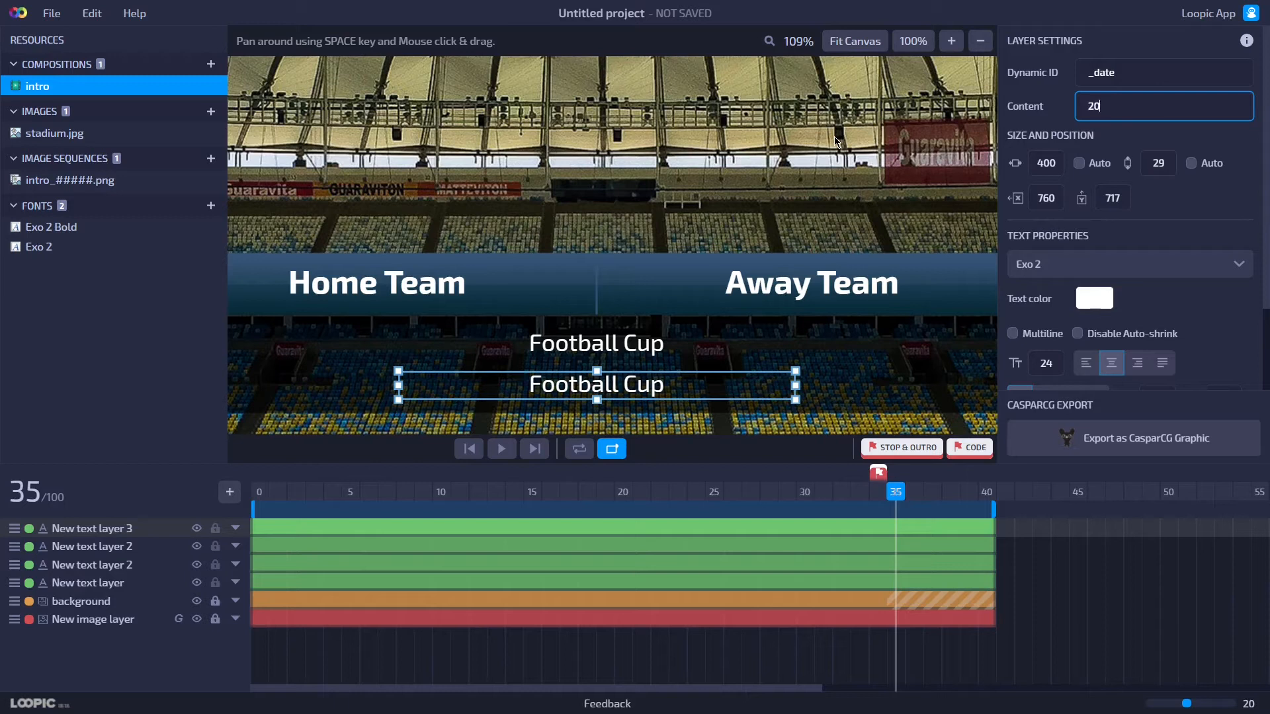
type("th September 2021.")
key("Return")
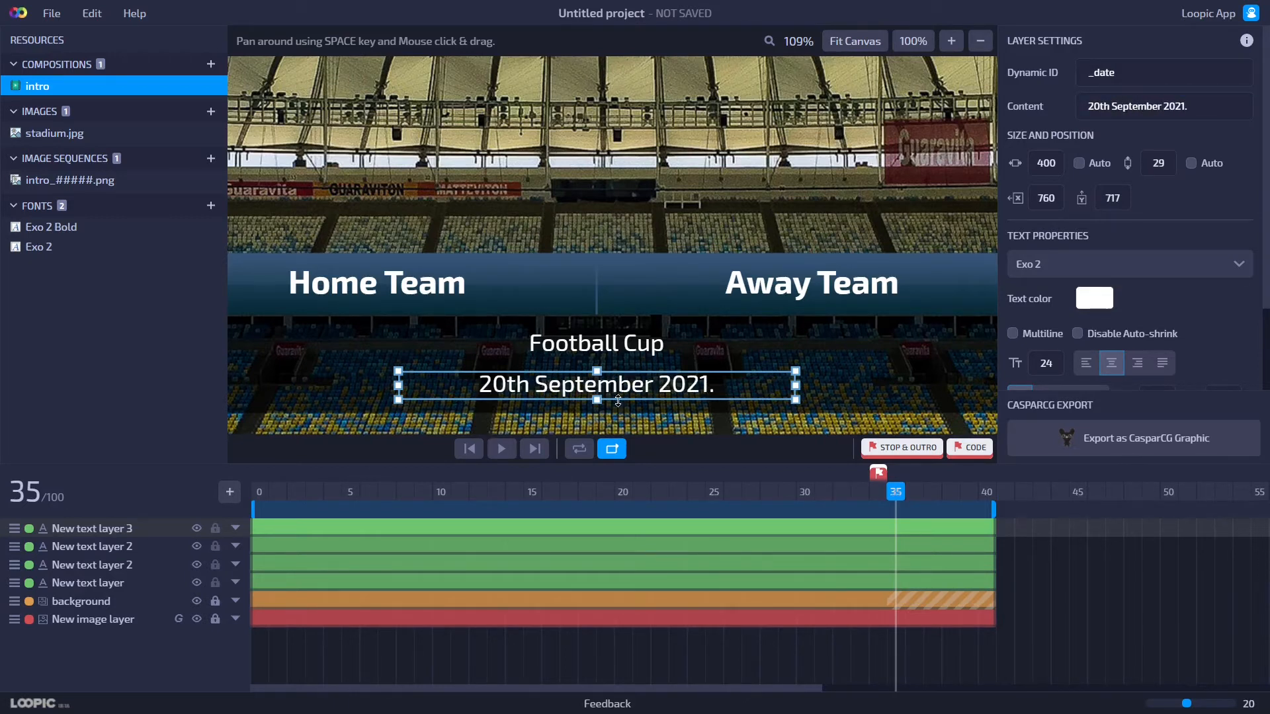
Set the date text's font size to 22.
left_click(1056, 367)
key("BackSpace")
type("2")
key("Return")
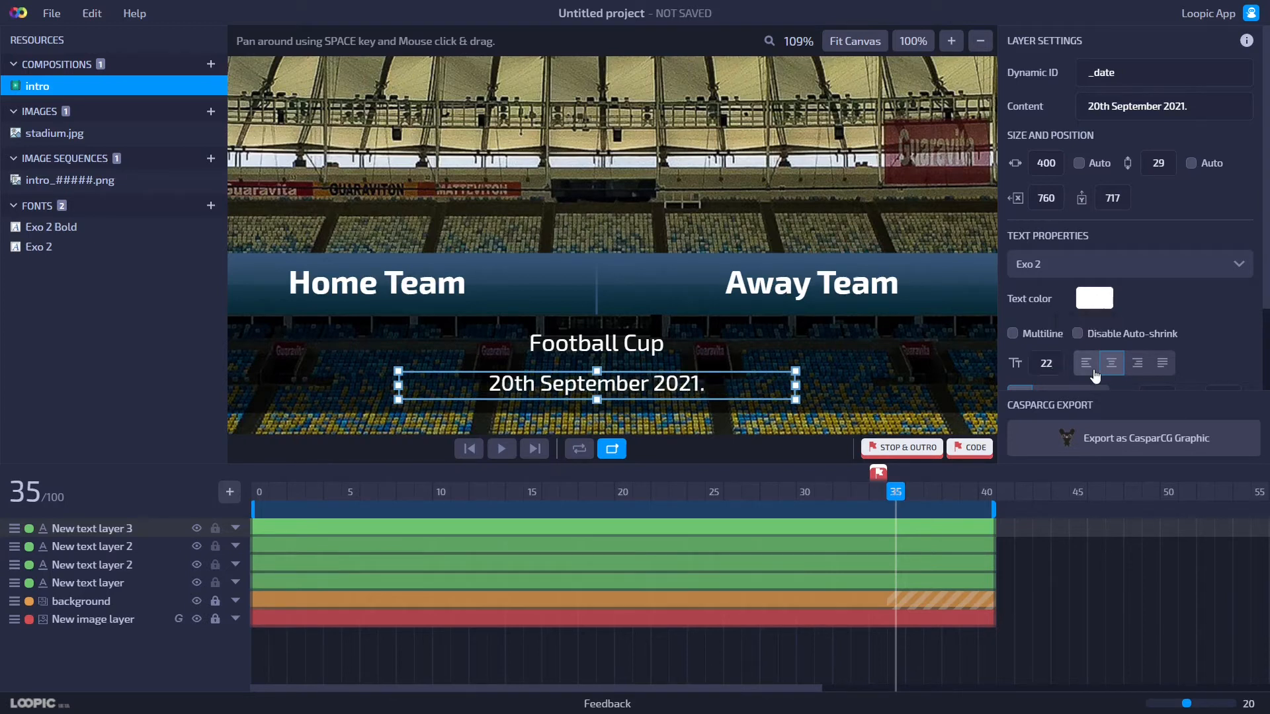
Set the date text's font size to 20 and nudge the text slightly to recentre it.
left_click(1055, 364)
key("BackSpace")
type("0")
key("Return")
left_click_drag(599, 400, 608, 395)
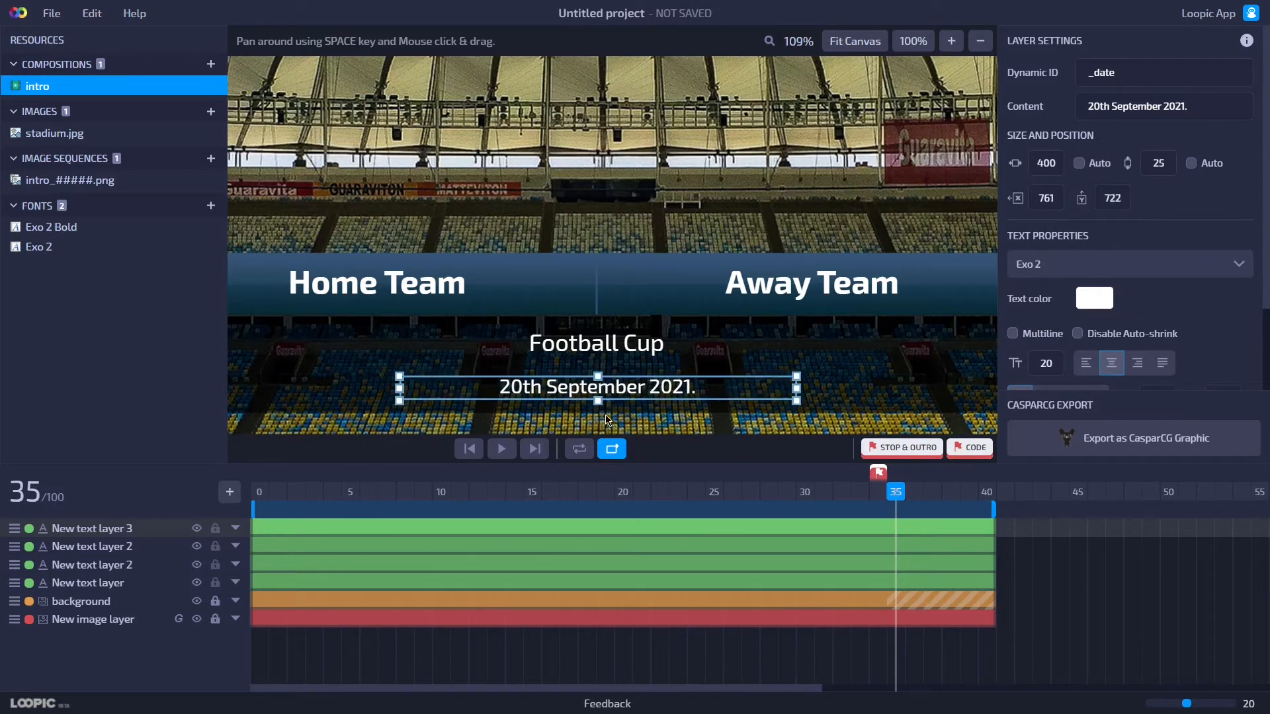
left_click(606, 416)
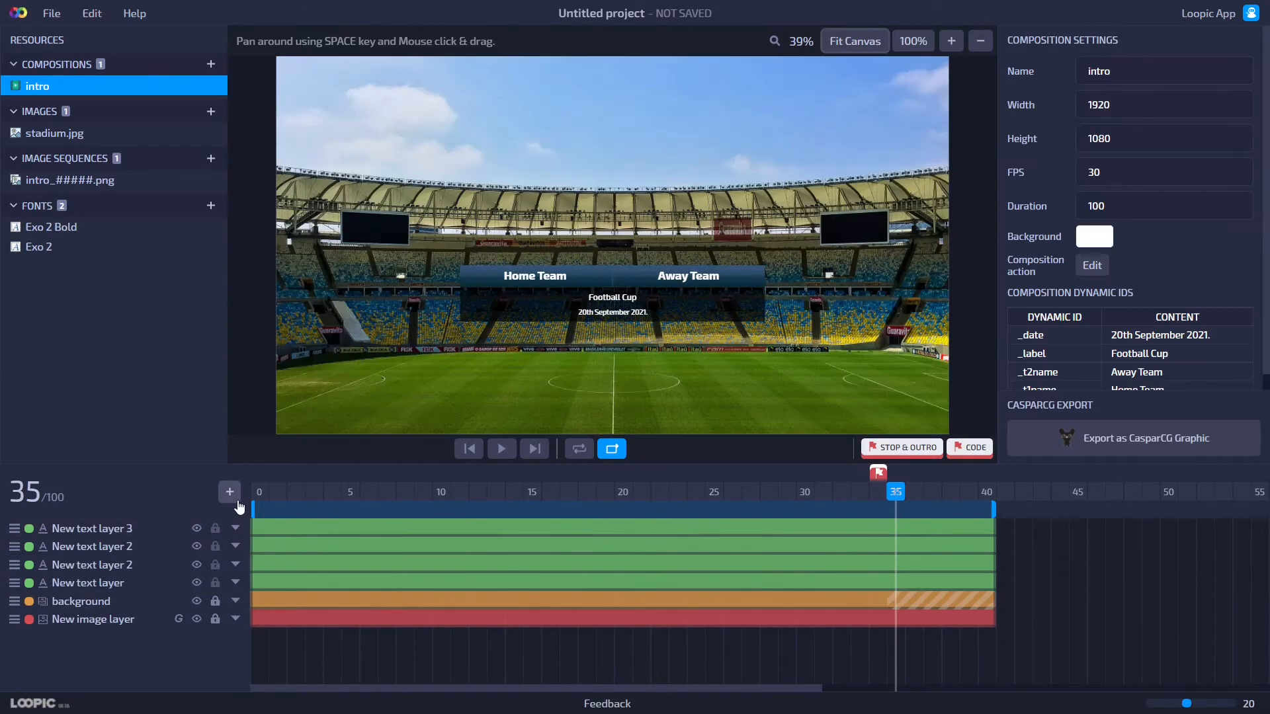
Add an image loader layer above the Home Team bar, sized 360 by 360 px.
left_click(229, 491)
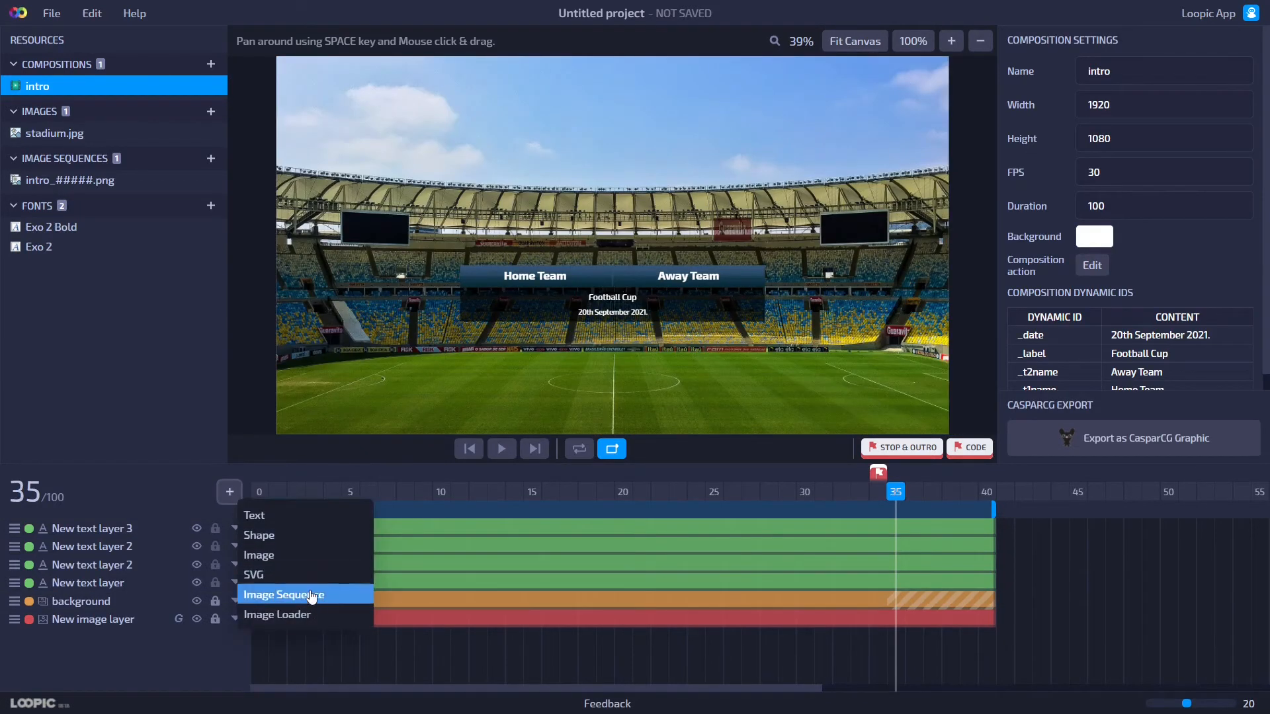
left_click(322, 609)
left_click_drag(372, 83, 598, 247)
double_click(1052, 131)
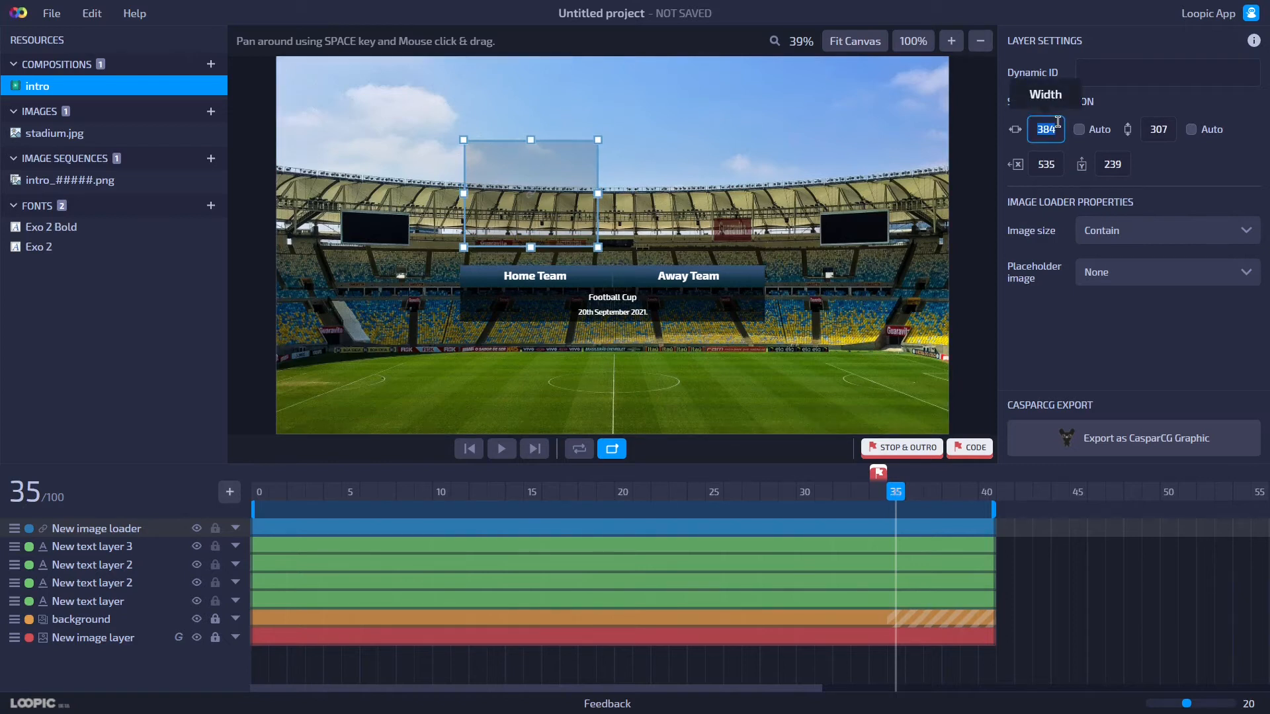
type("360")
key("Return")
double_click(1159, 129)
type("360")
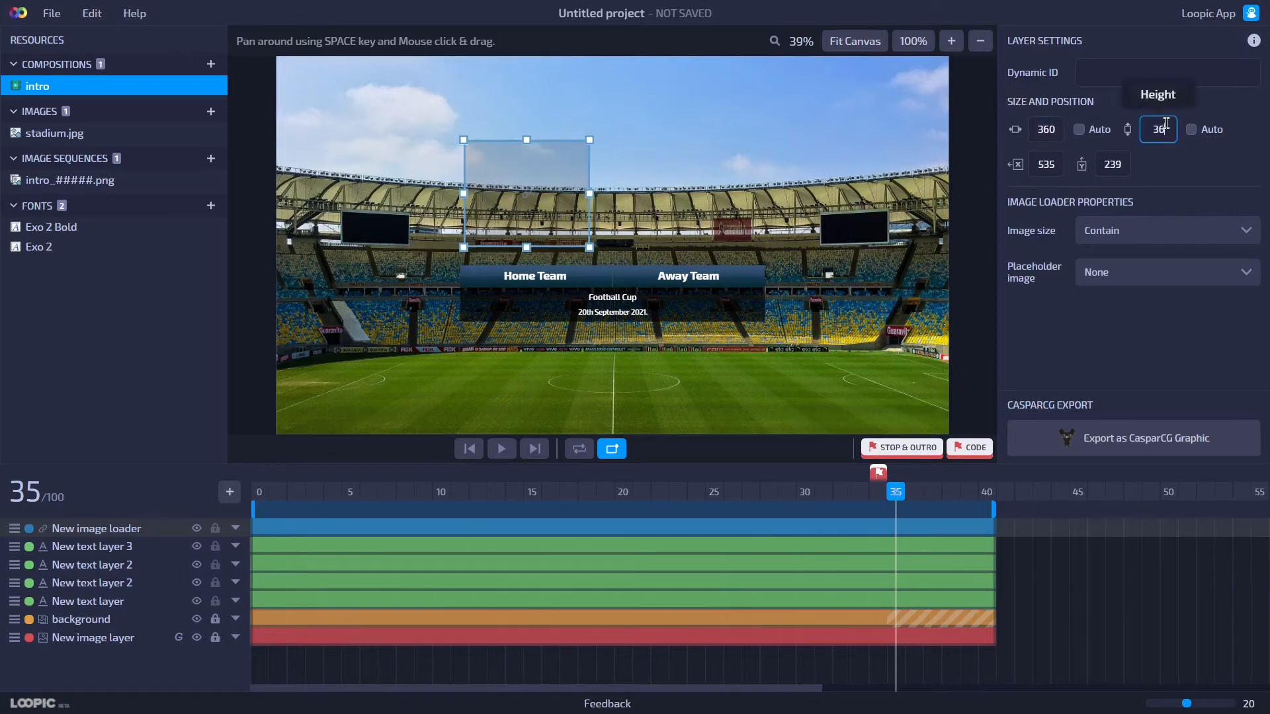
key("Return")
left_click_drag(537, 233, 550, 222)
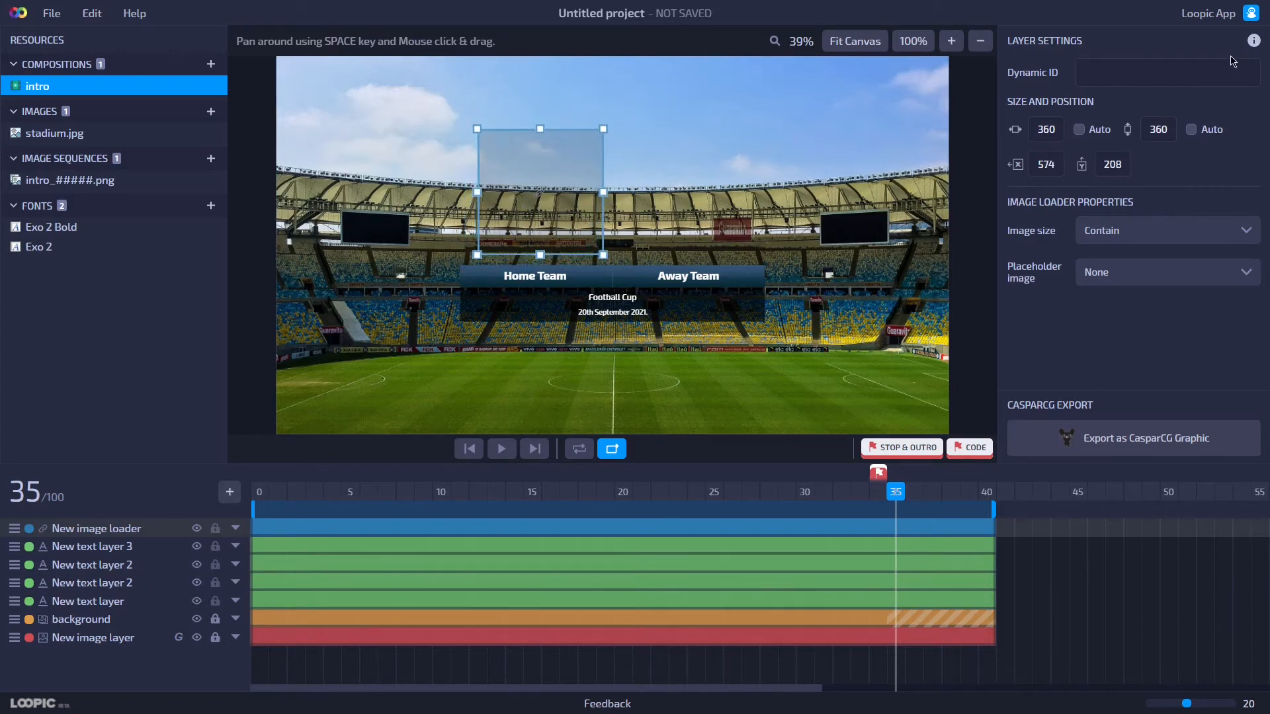
Set the image loader's dynamic ID to _t1image.
left_click(1174, 76)
type("_")
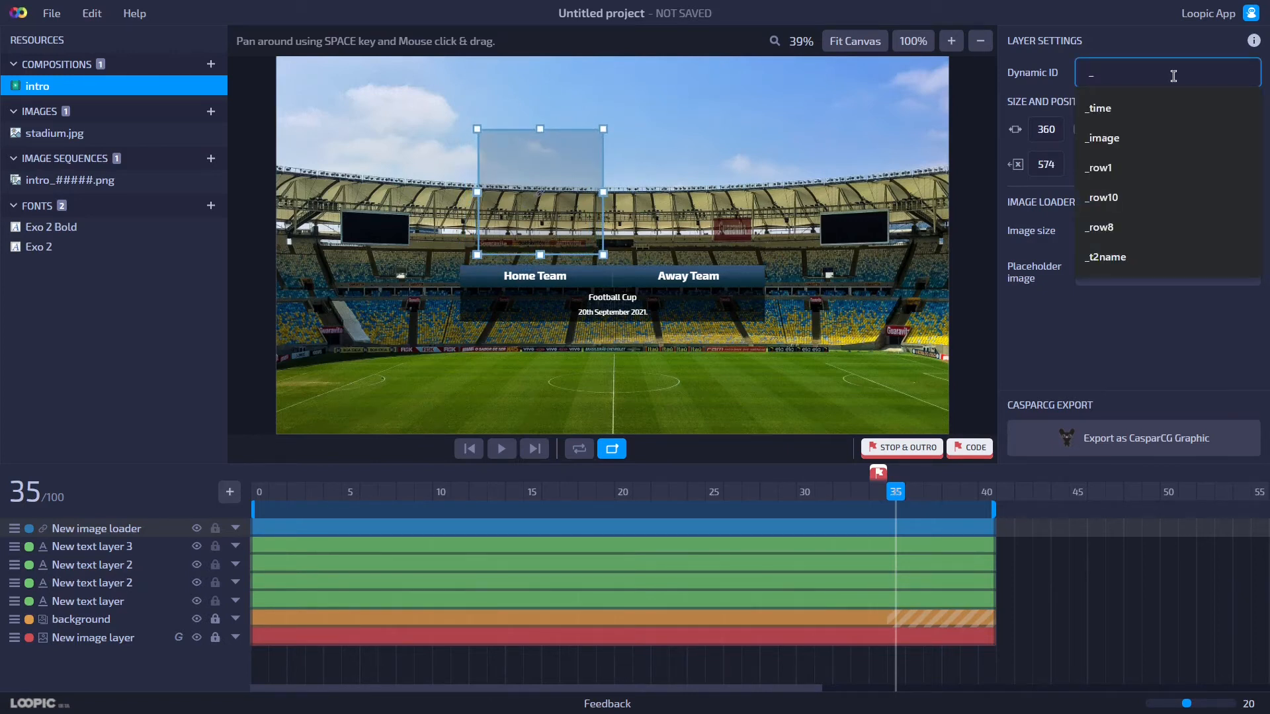
type("t1image")
key("Return")
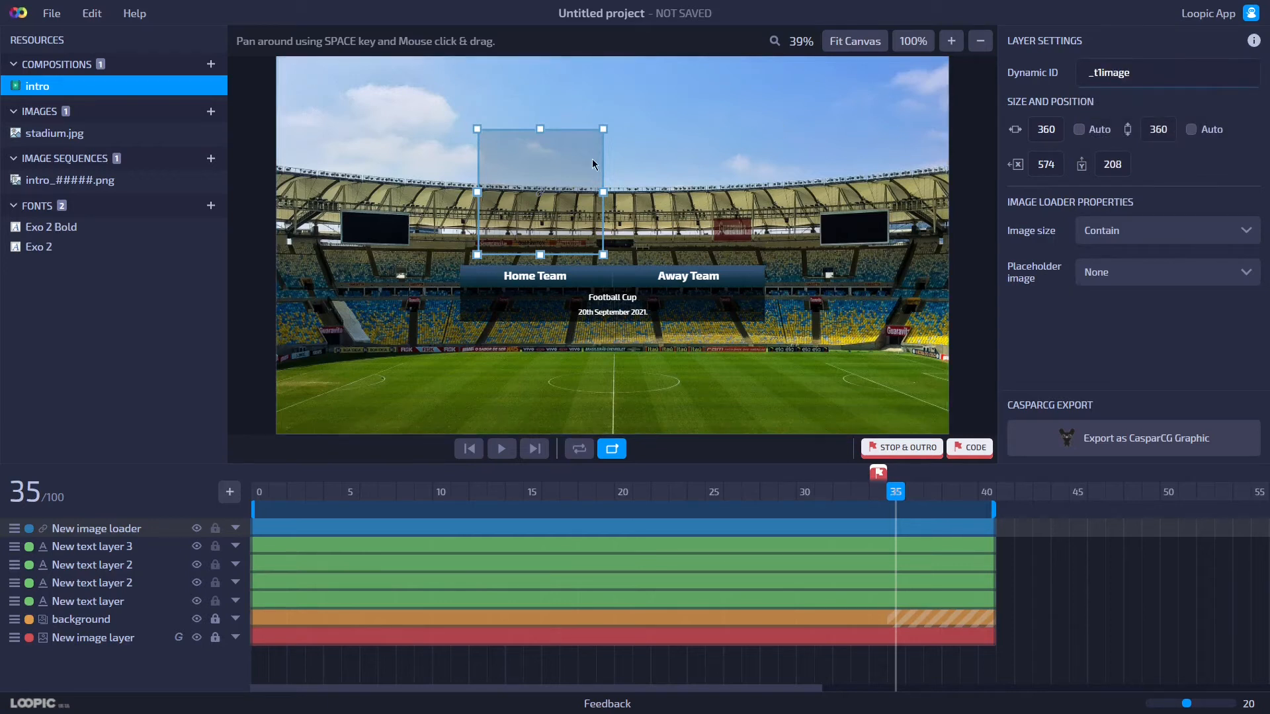
Duplicate the image loader and move the copy above Away Team.
right_click(551, 179)
left_click(579, 220)
left_click_drag(555, 228, 690, 227)
Set the copy's dynamic ID to _t2image.
left_click(1092, 69)
double_click(1092, 70)
type("_t2image")
key("Return")
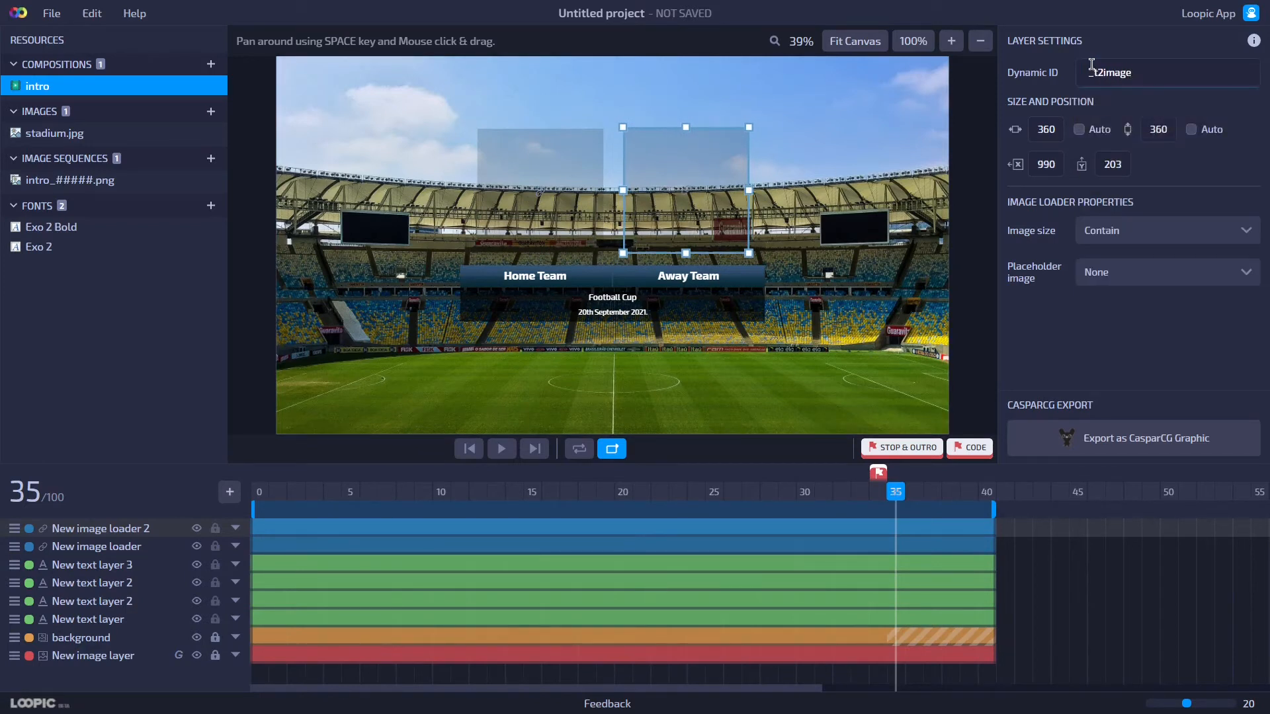
Align both image loaders to the same vertical position.
left_click(564, 207, "shift")
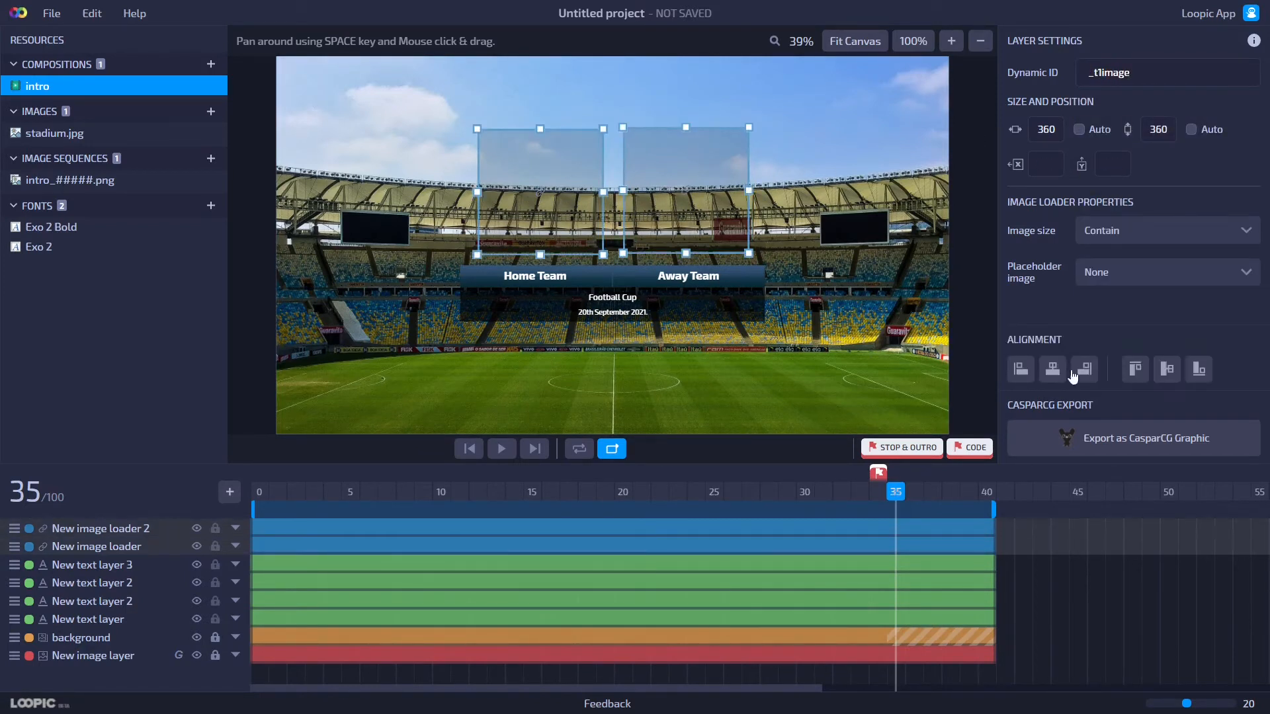
left_click(1165, 377)
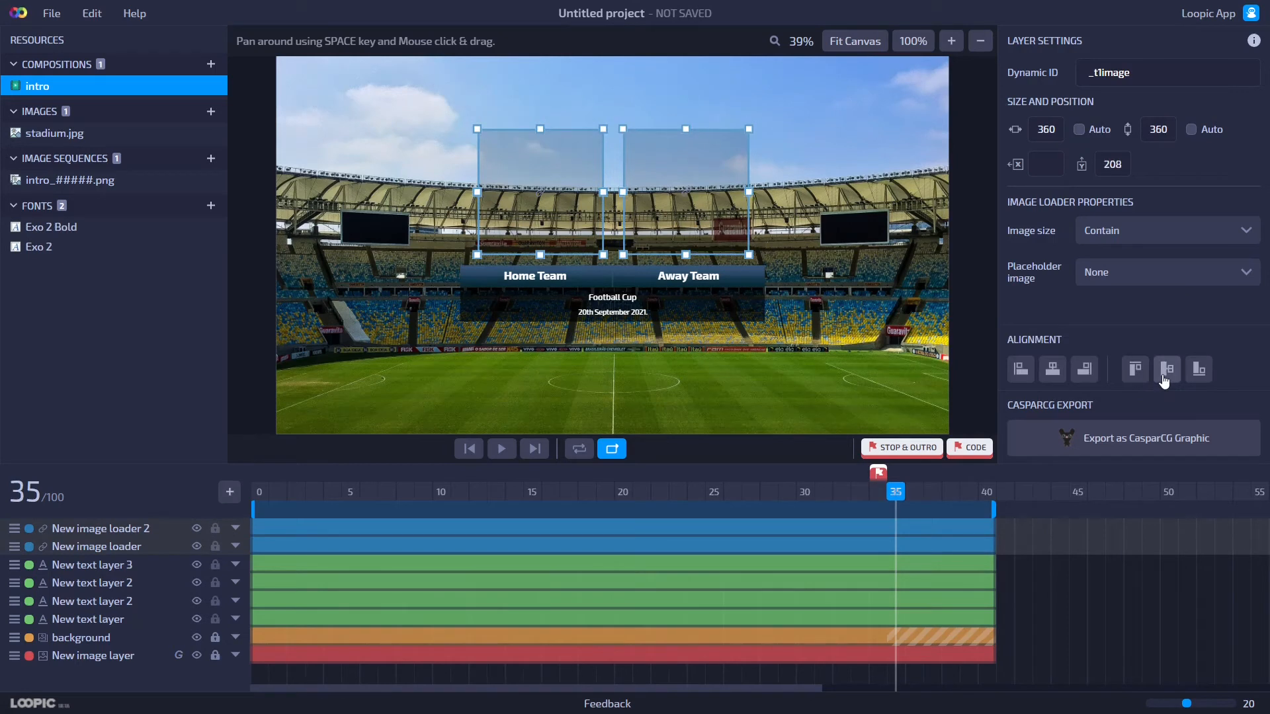
left_click(978, 283)
scroll(573, 230, "up", 6)
scroll(573, 230, "up", 2)
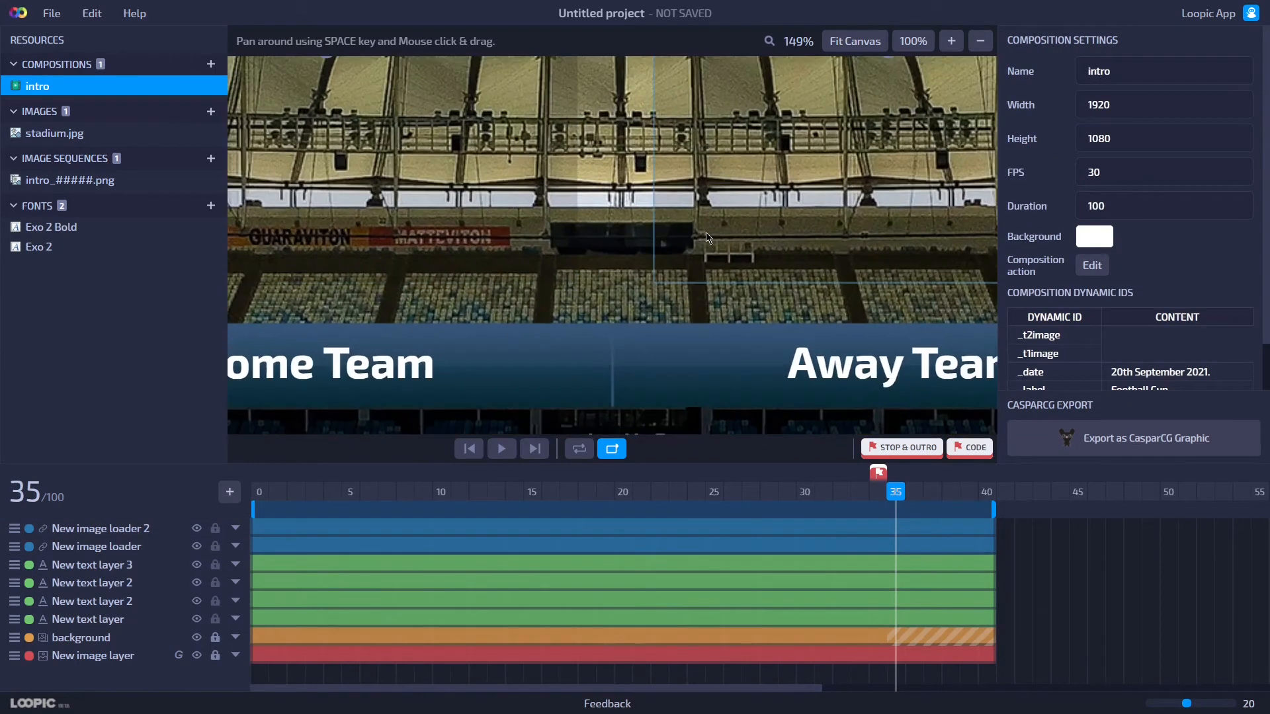
scroll(595, 241, "down", 7)
scroll(607, 250, "up", 1)
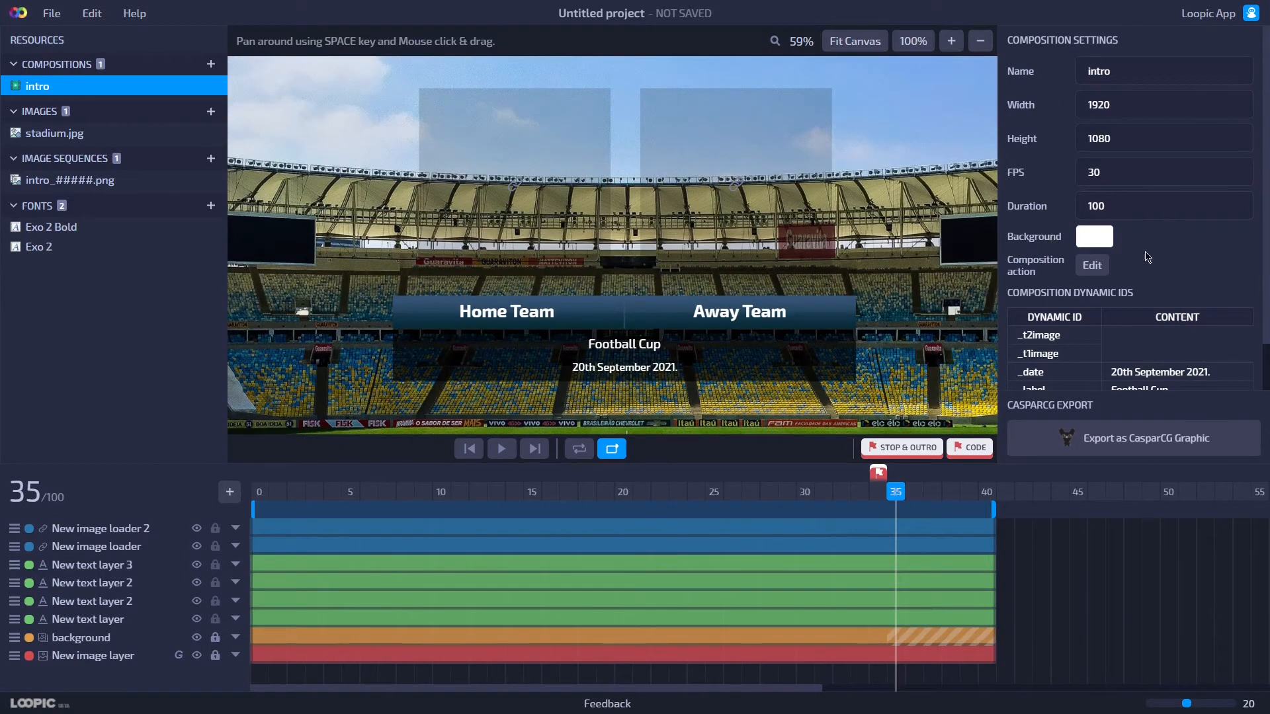
scroll(1068, 285, "down", 2)
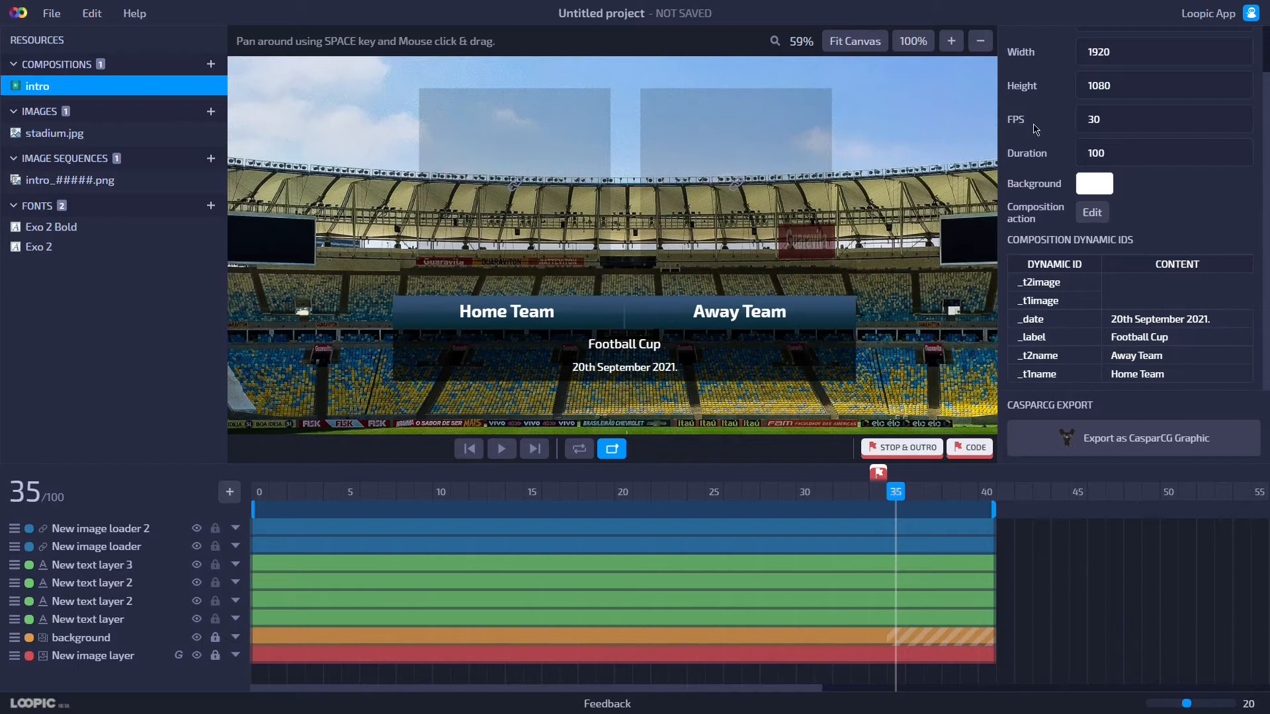
left_click(855, 42)
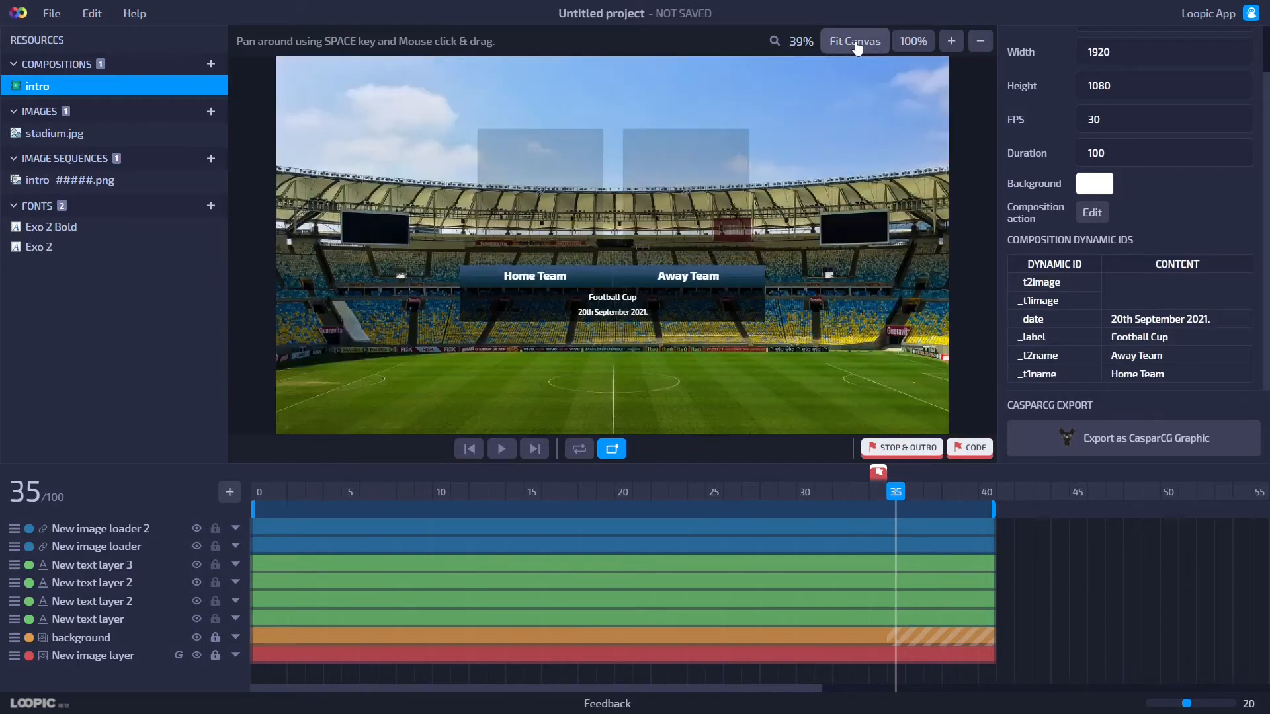
Set the home team image loader's placeholder image to Demo 1.
left_click(522, 230)
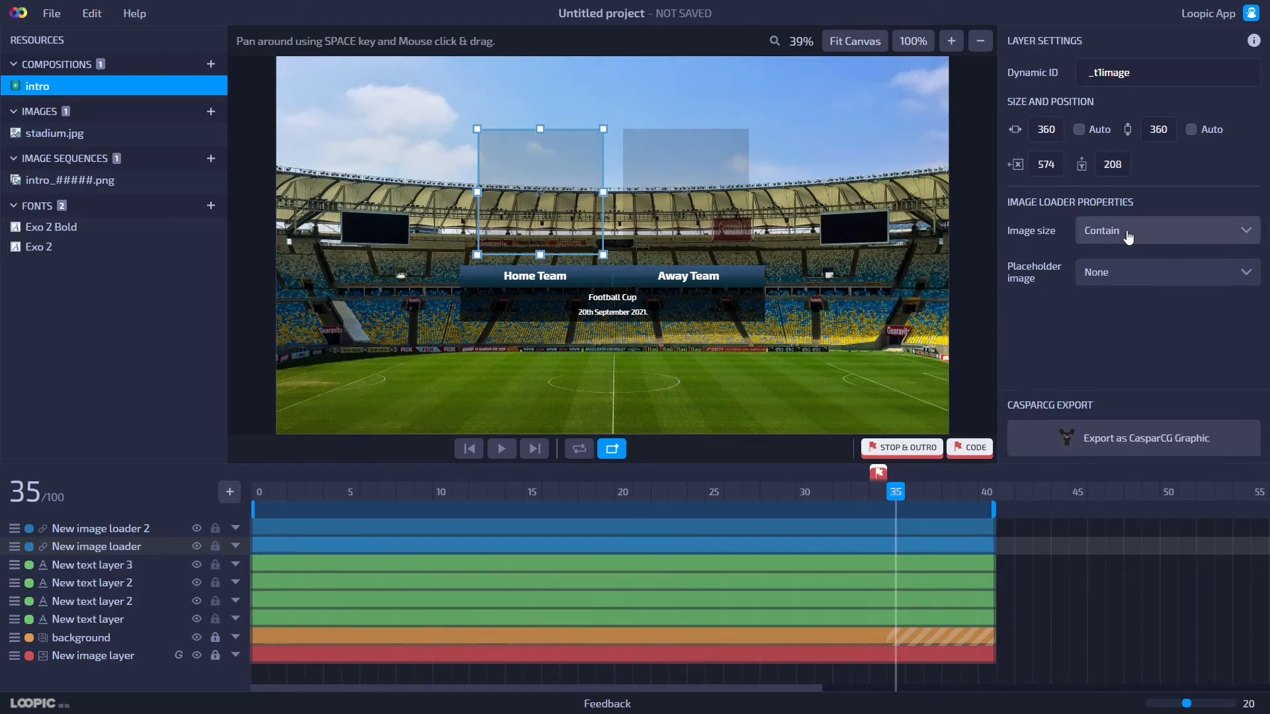
left_click(1085, 233)
scroll(1140, 289, "down", 2)
scroll(1147, 294, "up", 2)
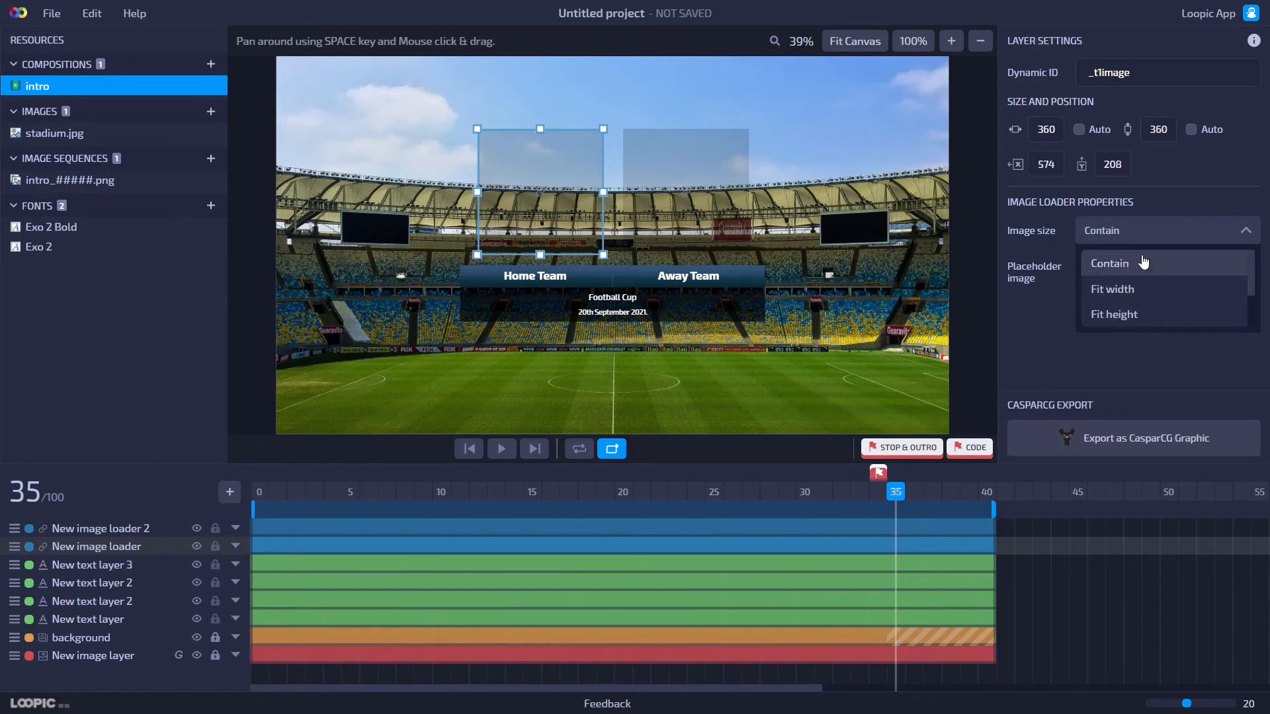
left_click(1133, 264)
left_click(1168, 233)
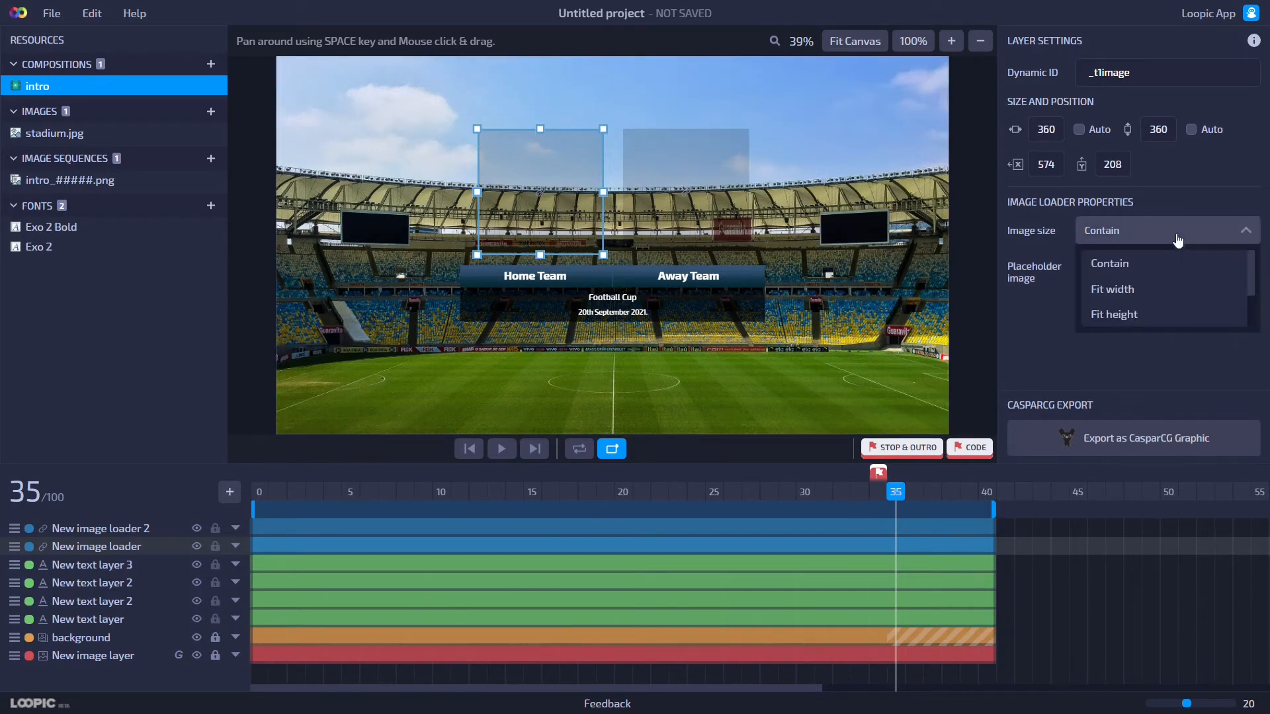
left_click(1115, 266)
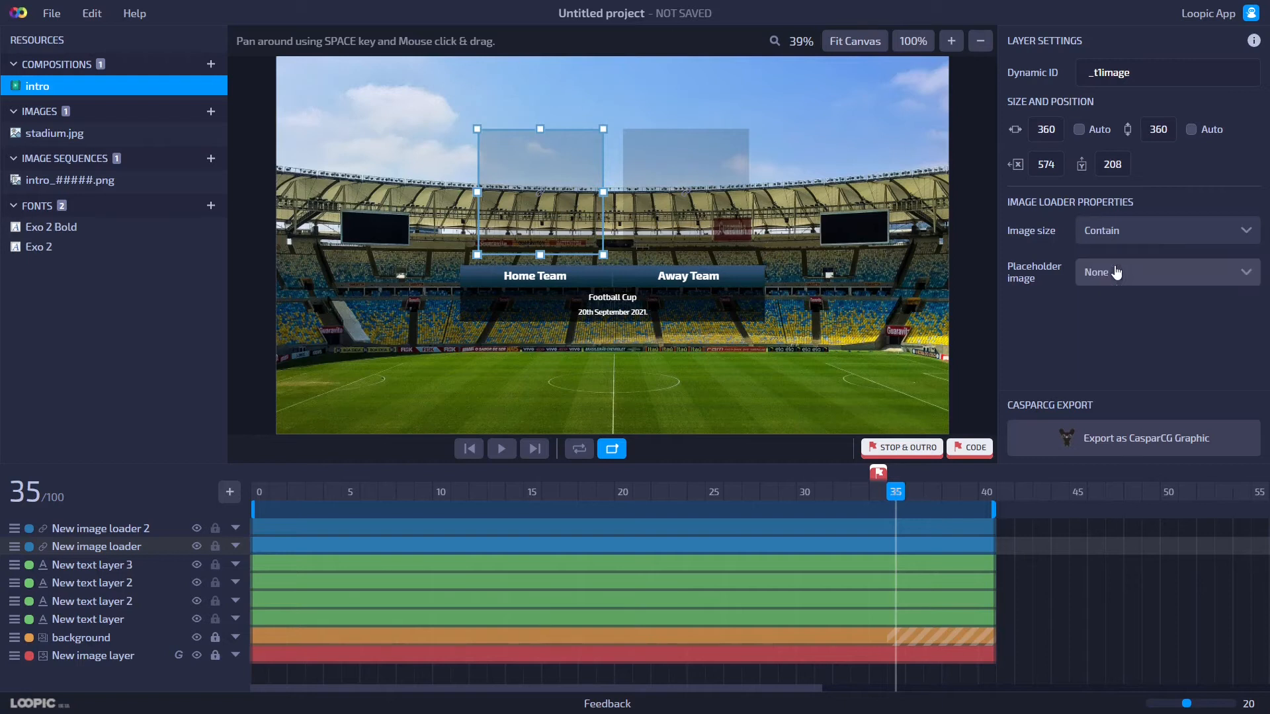
left_click(1131, 232)
scroll(1106, 292, "down", 2)
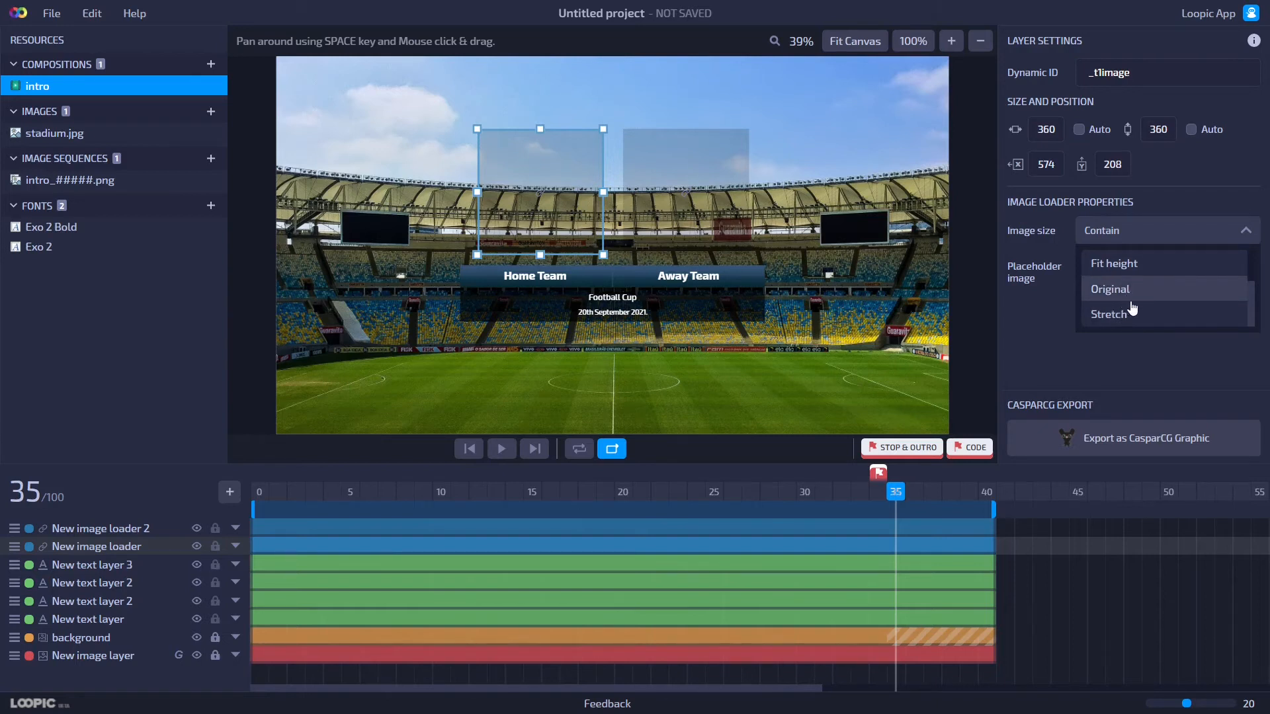
scroll(1136, 294, "up", 2)
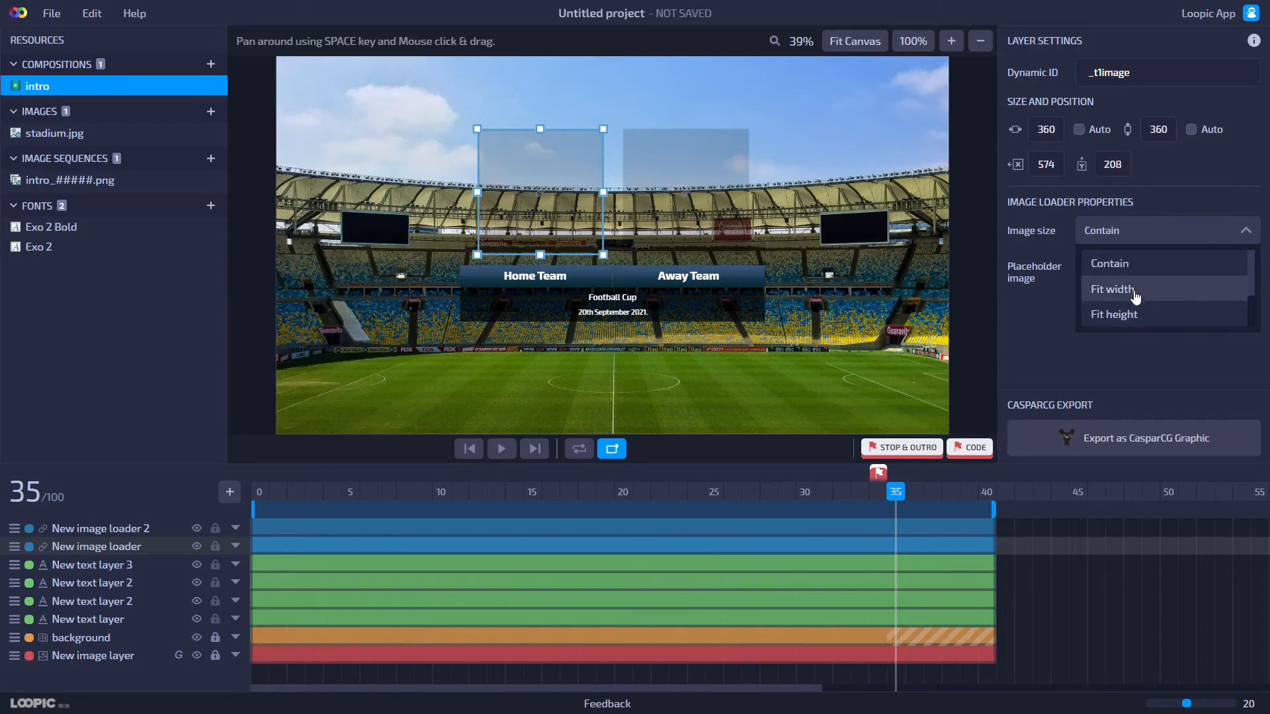
left_click(1134, 233)
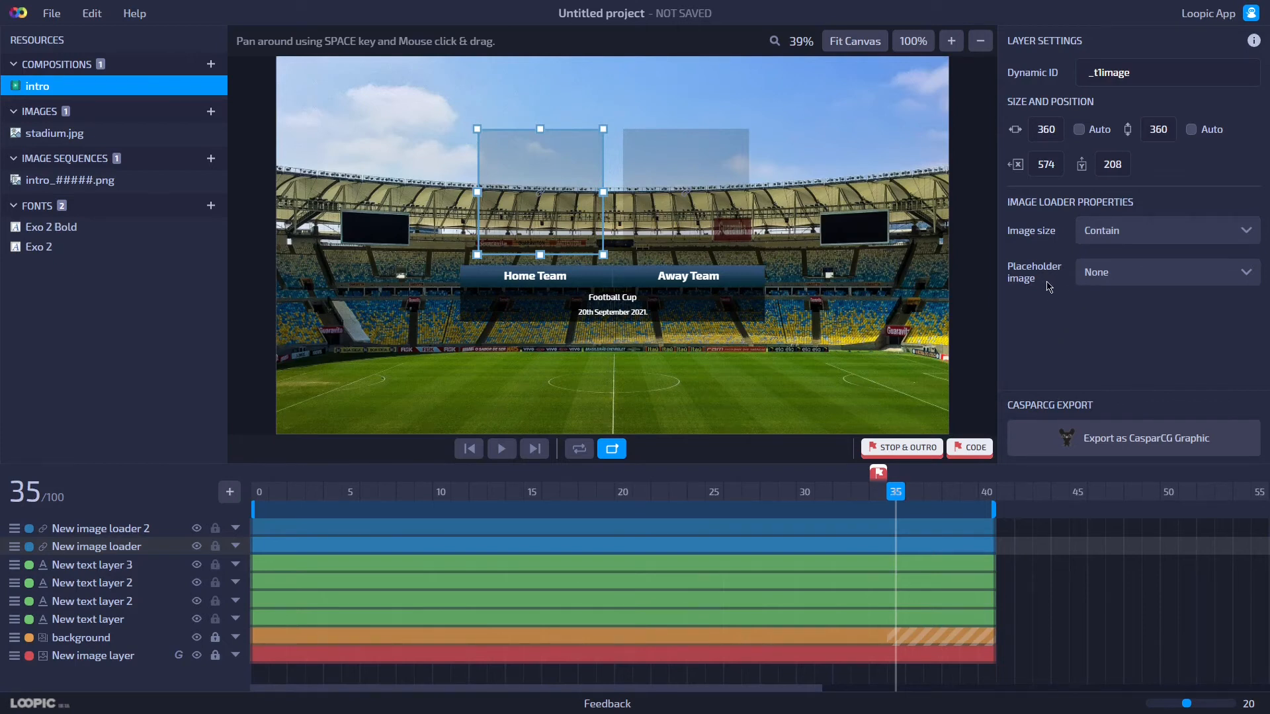
left_click(1105, 277)
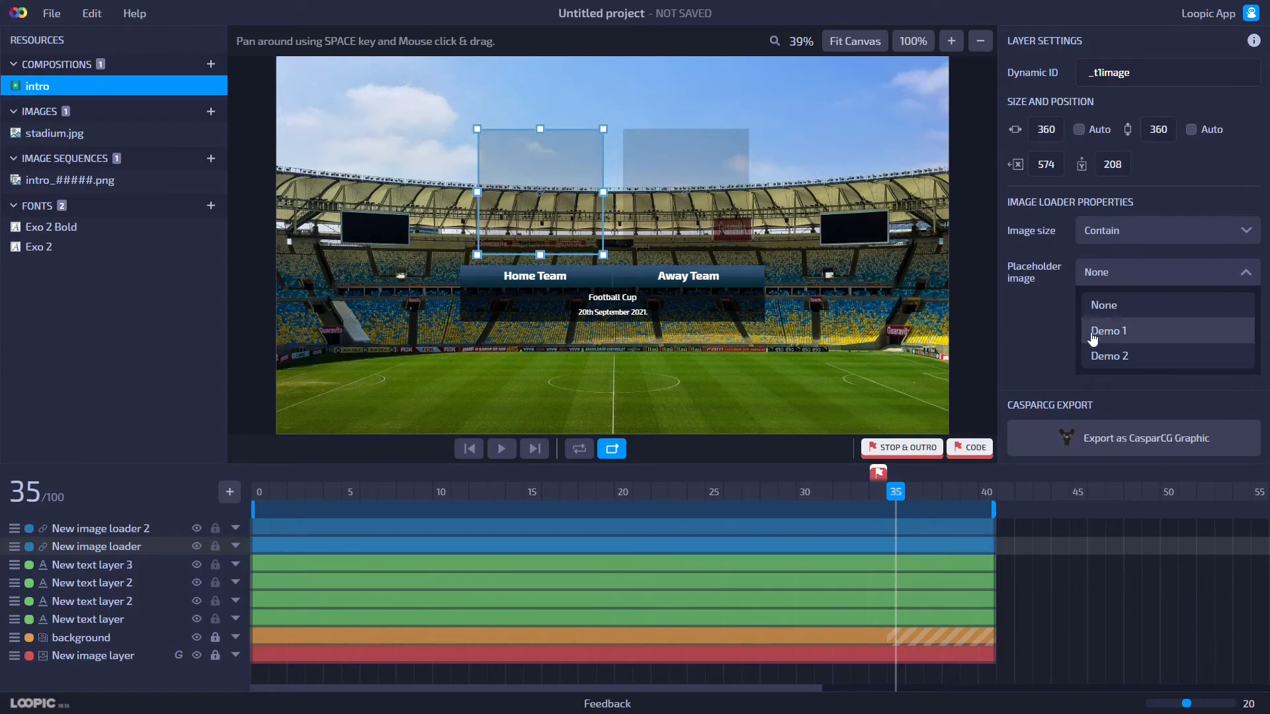
left_click(1135, 340)
Set the away team image loader's placeholder image to Demo 2.
left_click(721, 218)
left_click(1131, 281)
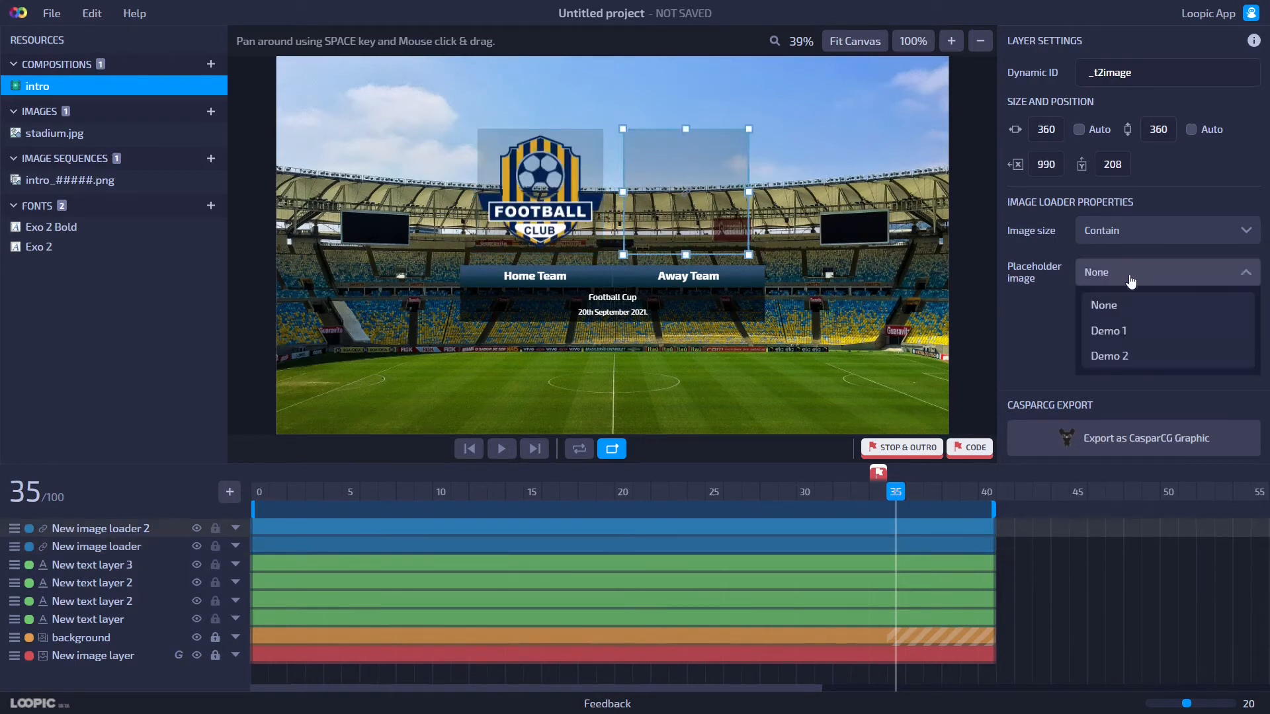
left_click(1140, 356)
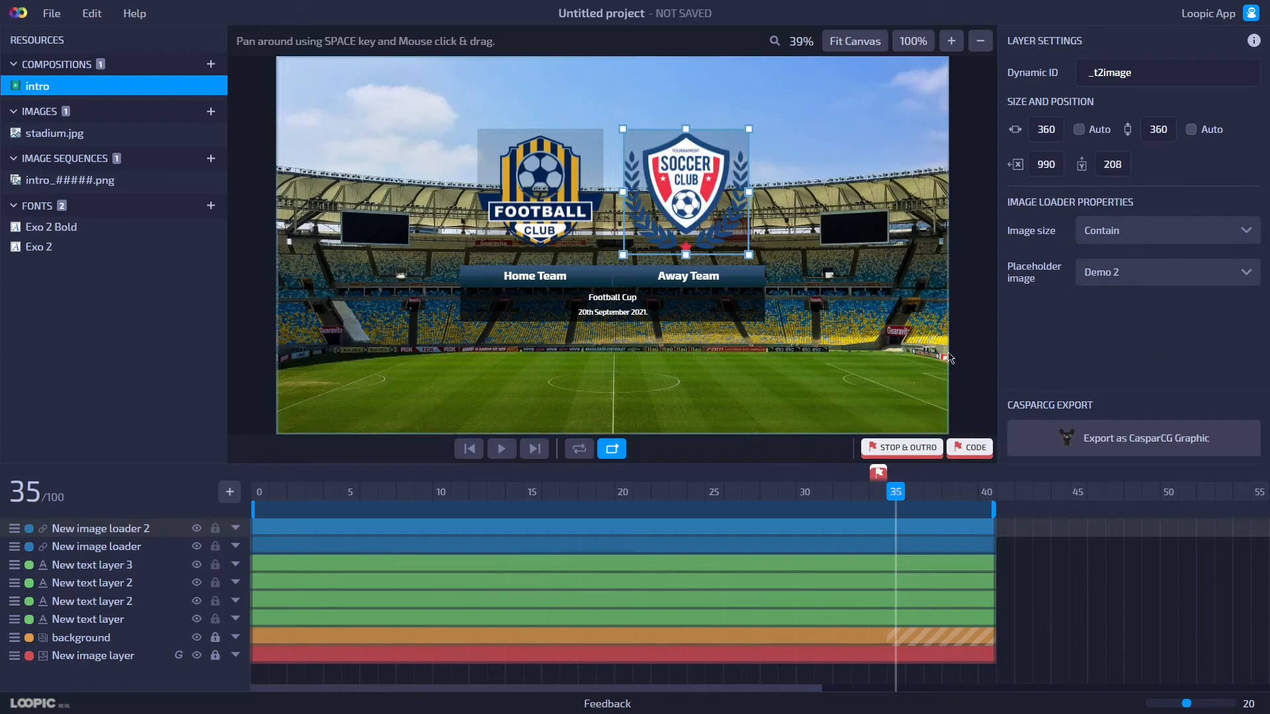
Play the animation preview and return to the stop marker frame.
left_click(925, 351)
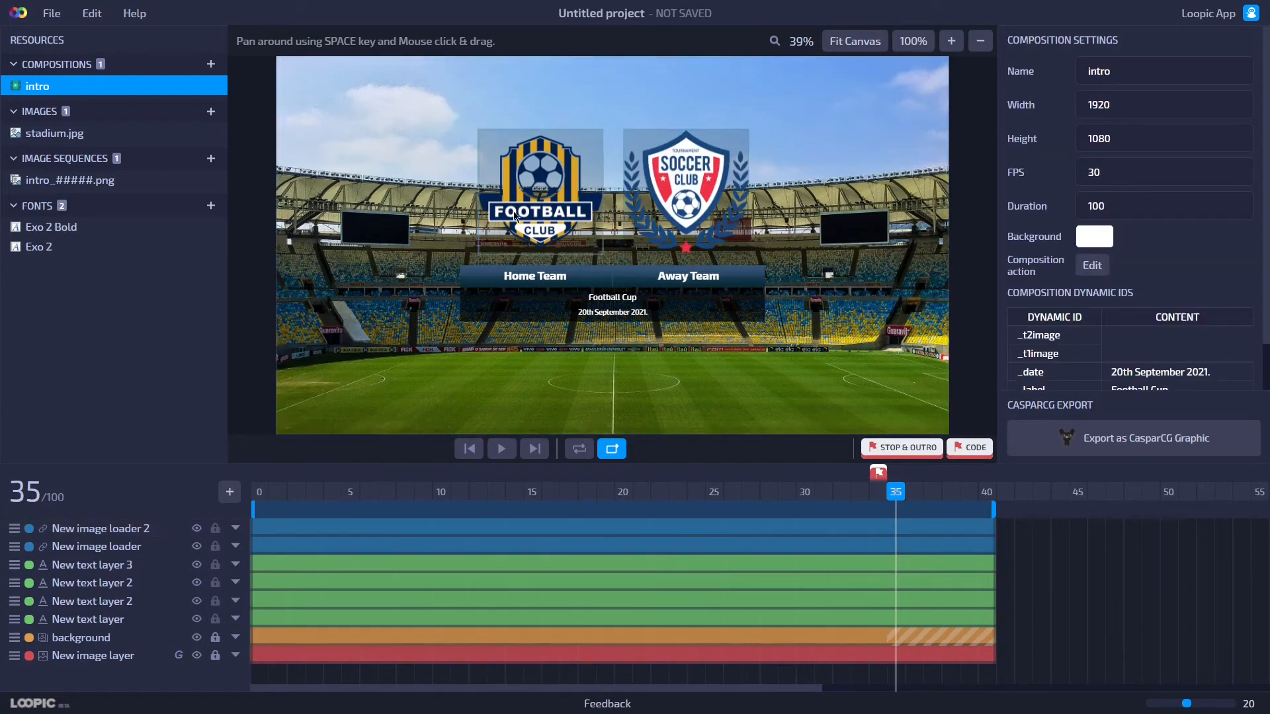
left_click(503, 450)
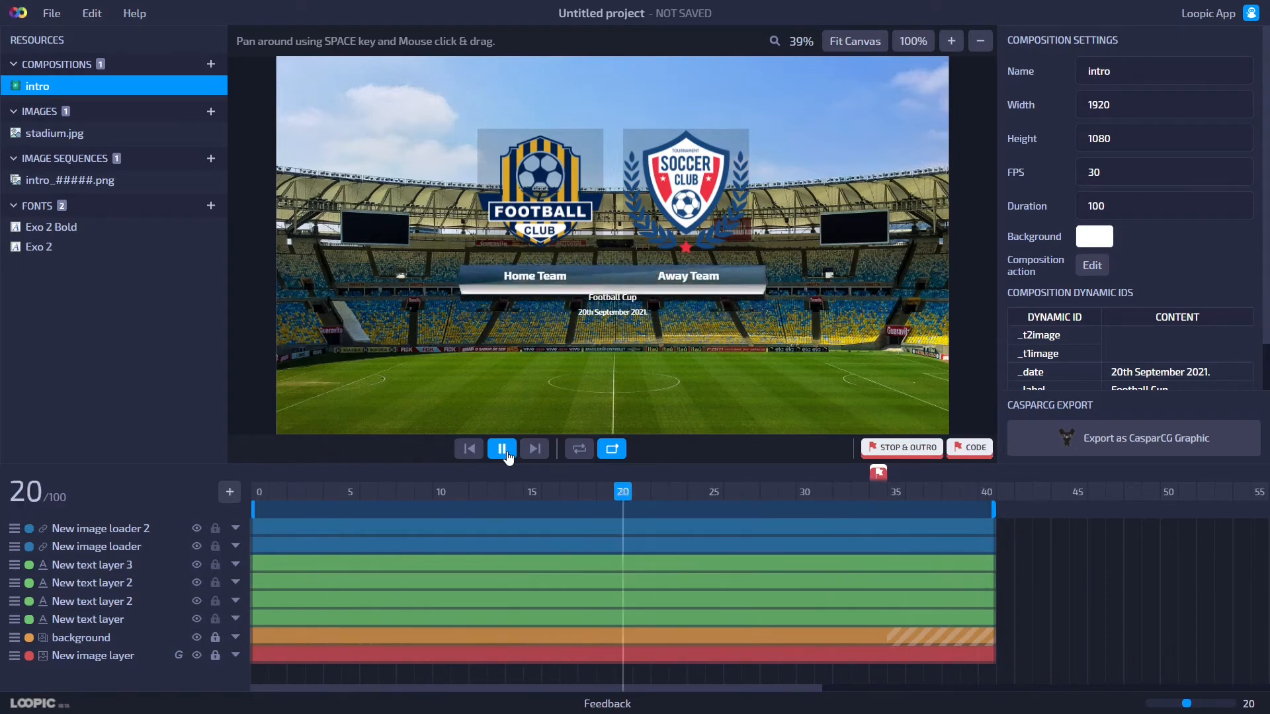
left_click(503, 449)
left_click(875, 496)
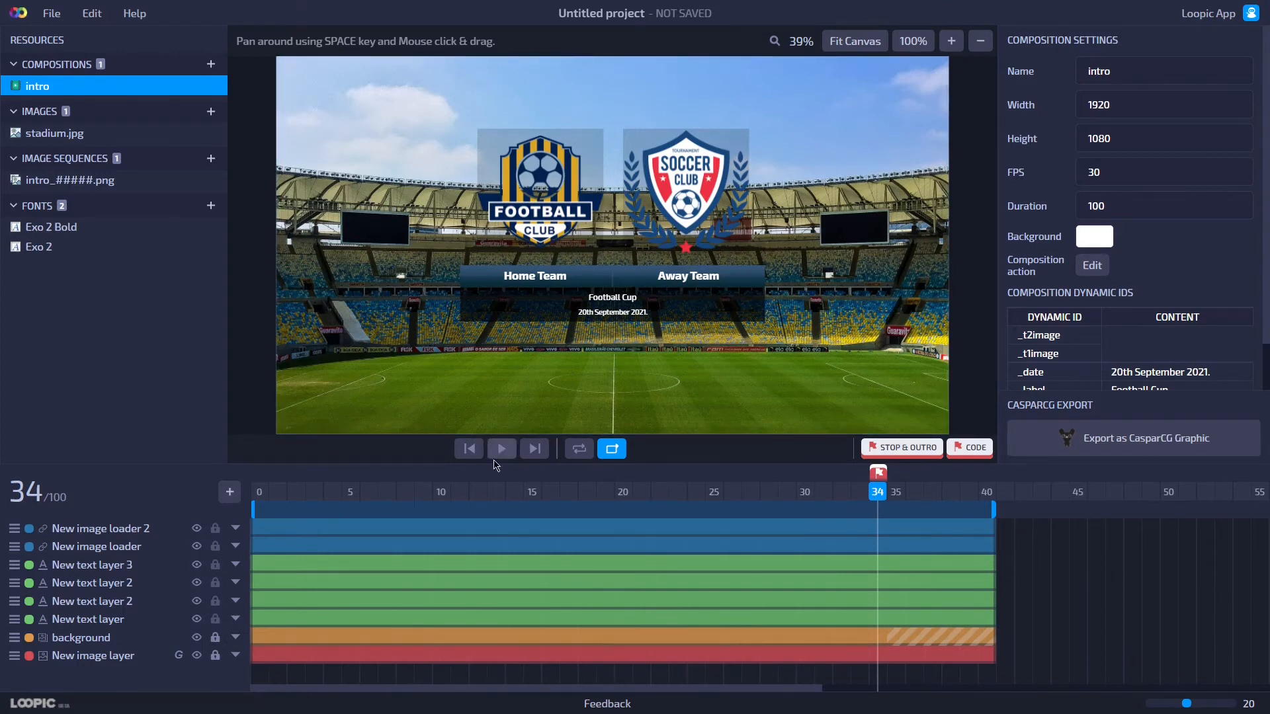
Rename the home team image loader layer to home image.
left_click_drag(501, 463, 586, 378)
left_click(142, 458)
left_click(143, 458)
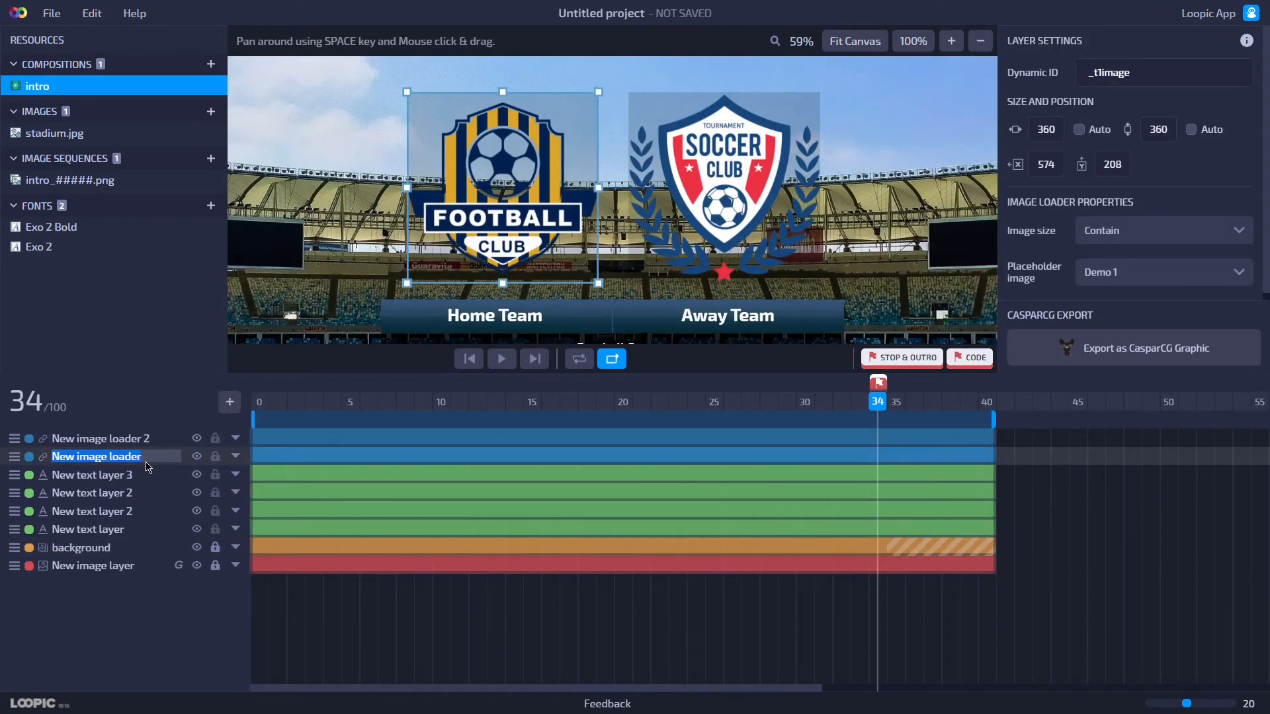
type("home image")
key("Return")
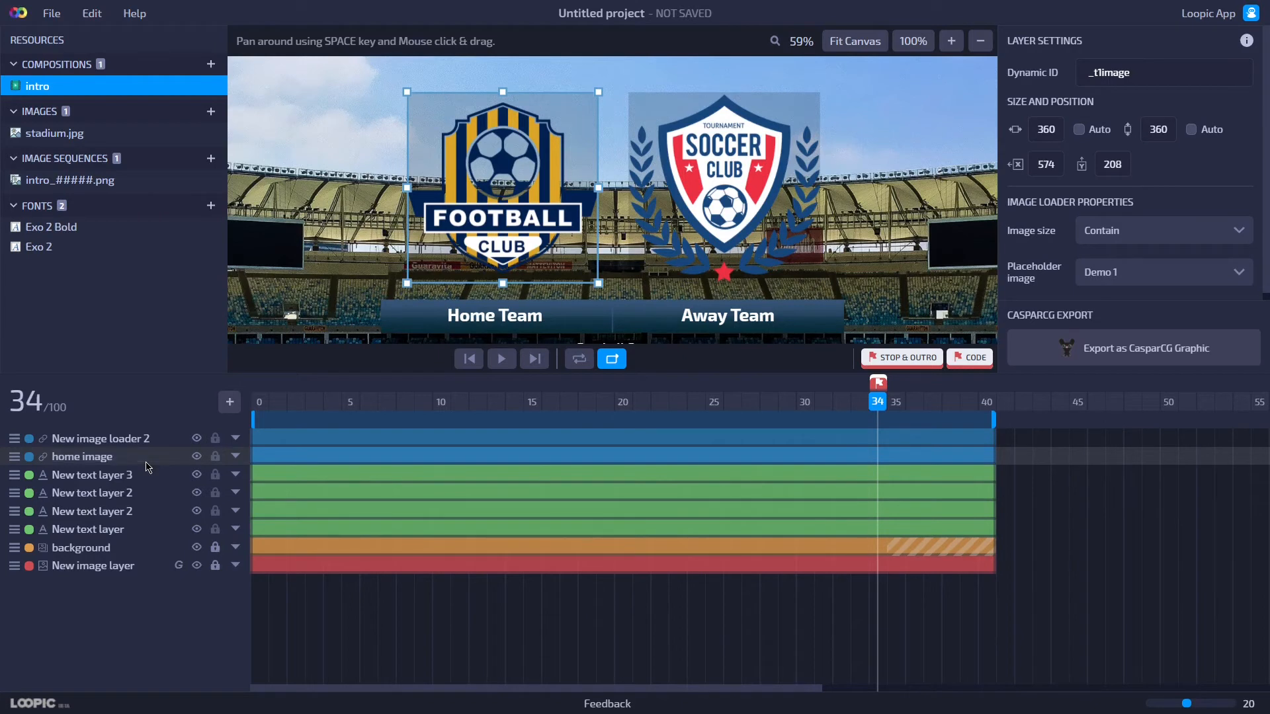
Rename the away team image loader layer to away image.
left_click(132, 443)
left_click(132, 443)
type("away image")
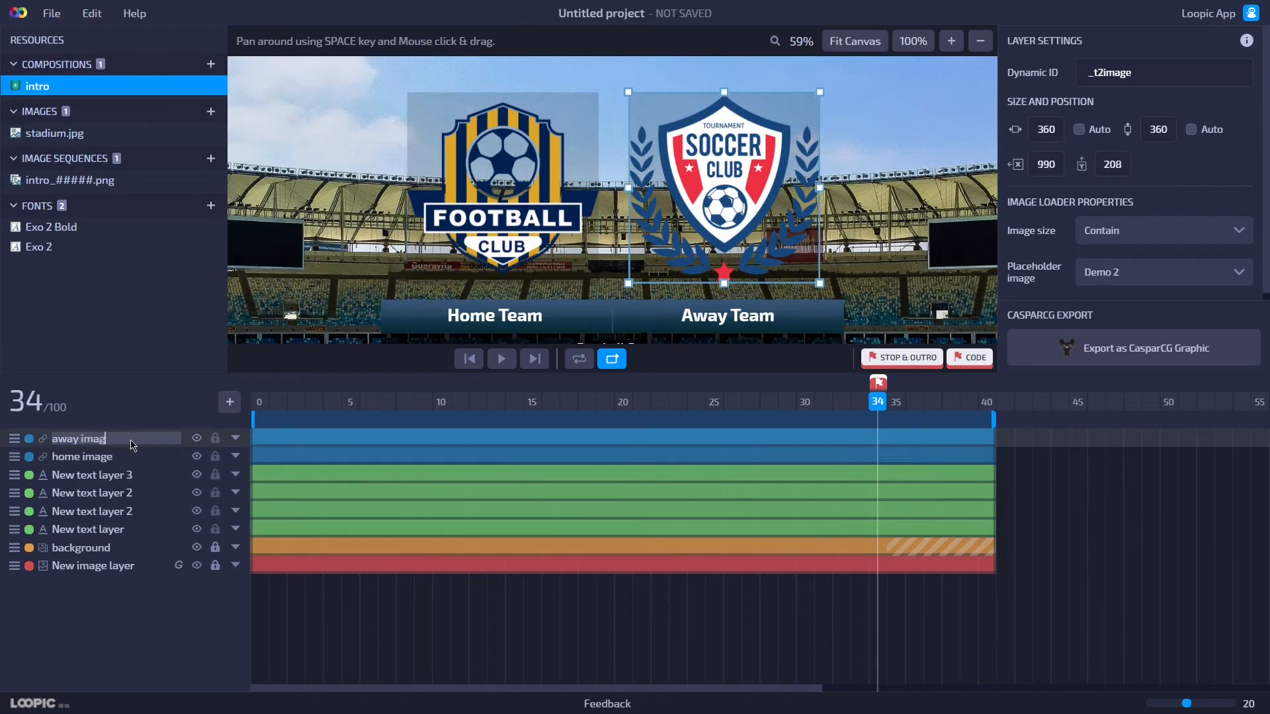
key("Return")
Expand both image layers' properties and add Y position keyframes at frame 34.
left_click(521, 458, "shift")
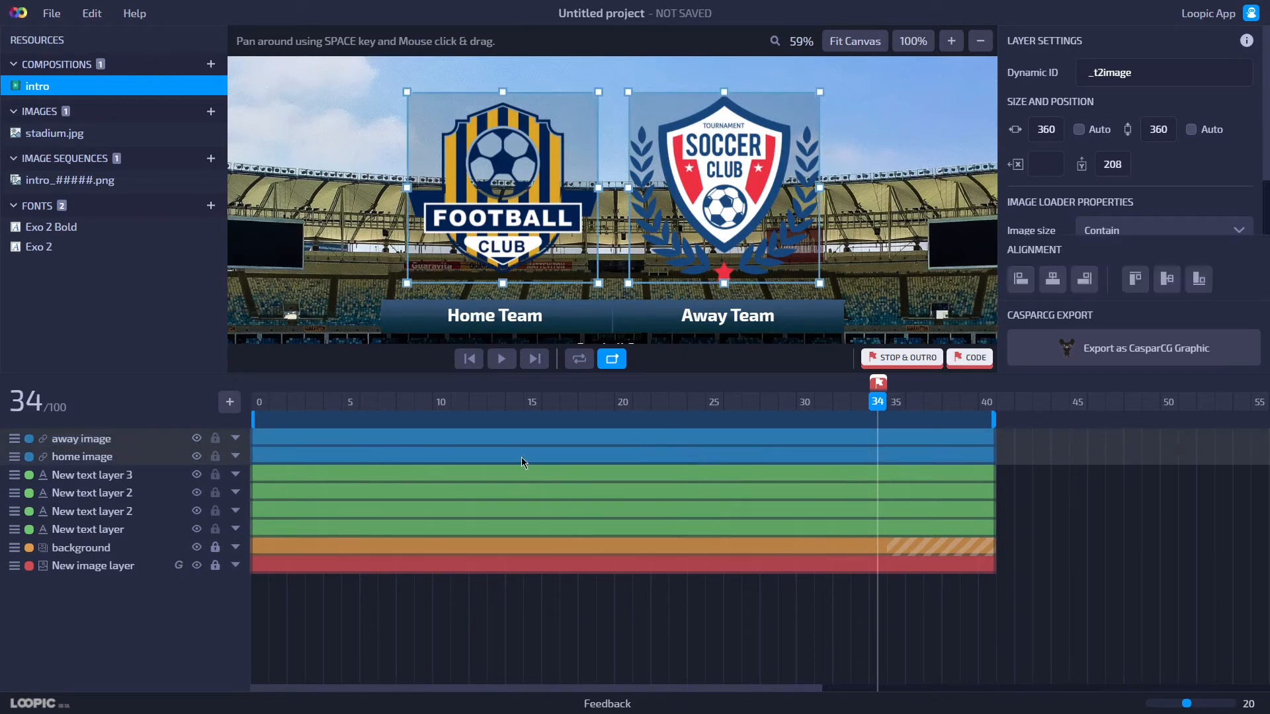
left_click(236, 440)
left_click(75, 456)
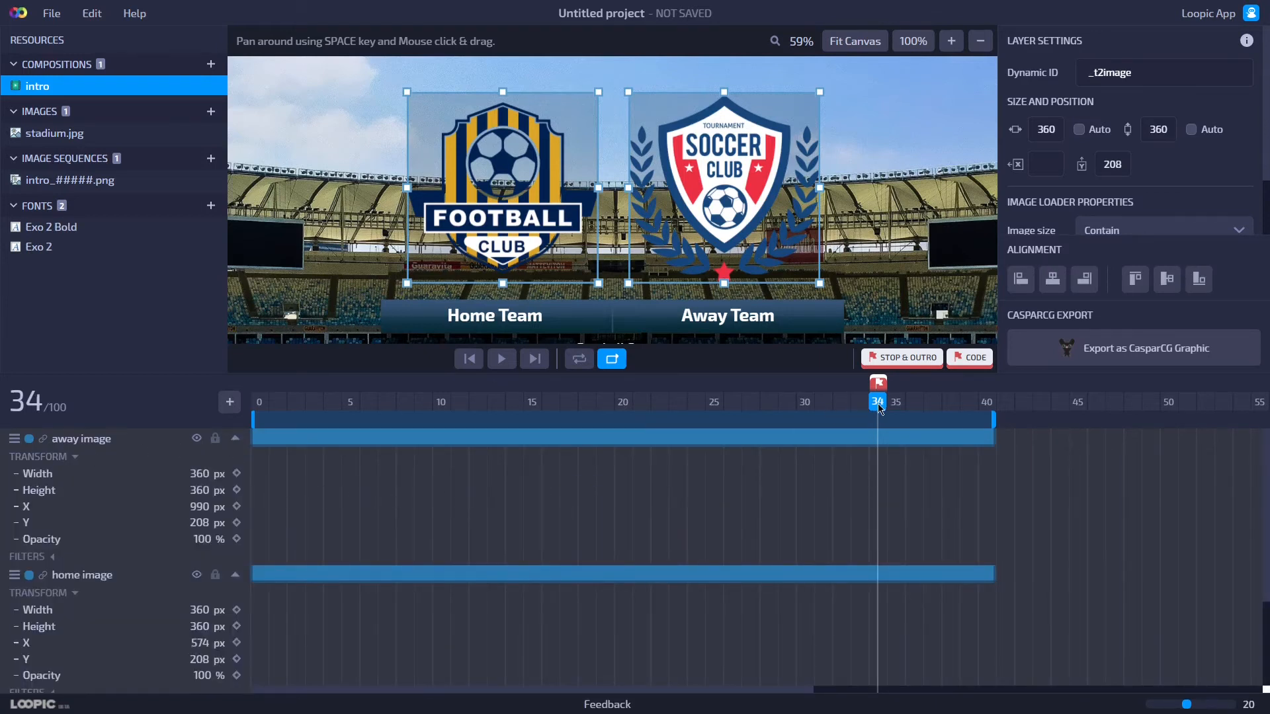
left_click(237, 523)
At frame 25, add Y keyframes for both images and lower them to Y 268.
left_click_drag(872, 409, 724, 421)
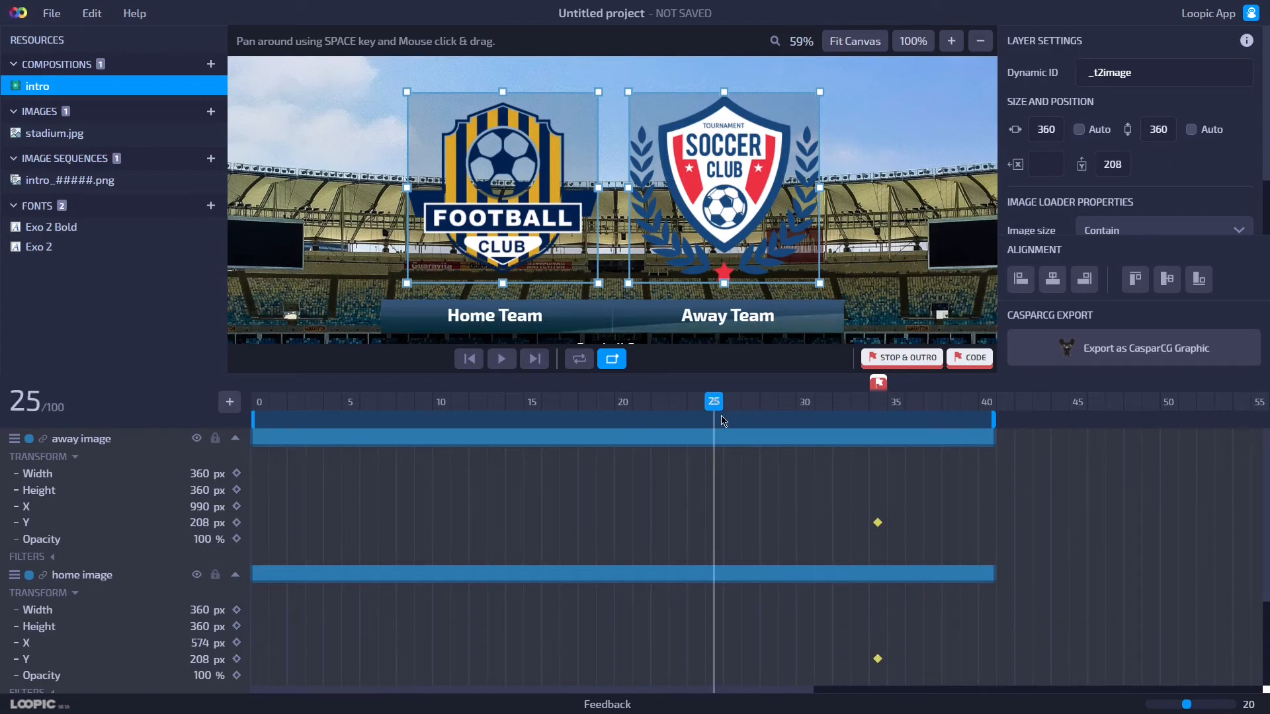
left_click(237, 523)
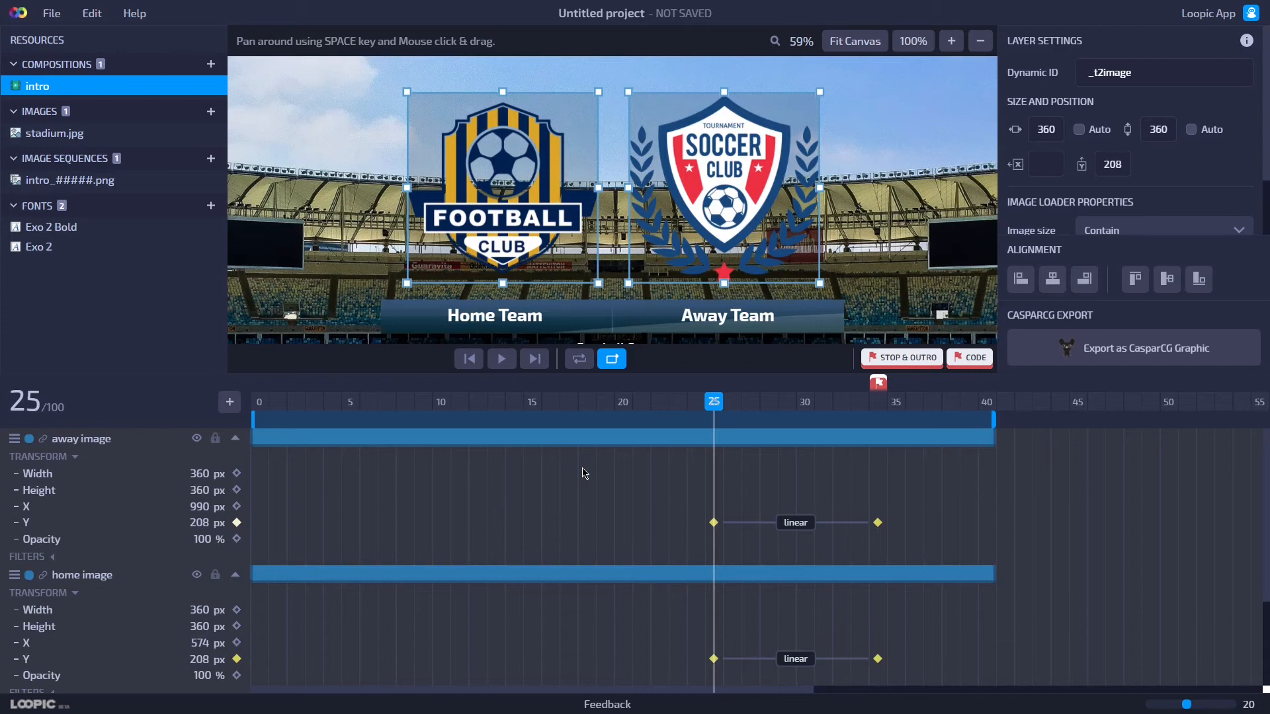
key("shift+Down")
key("shift+Down")
key("shift+Down")
key("shift+Down")
key("shift+Down")
key("shift+Down")
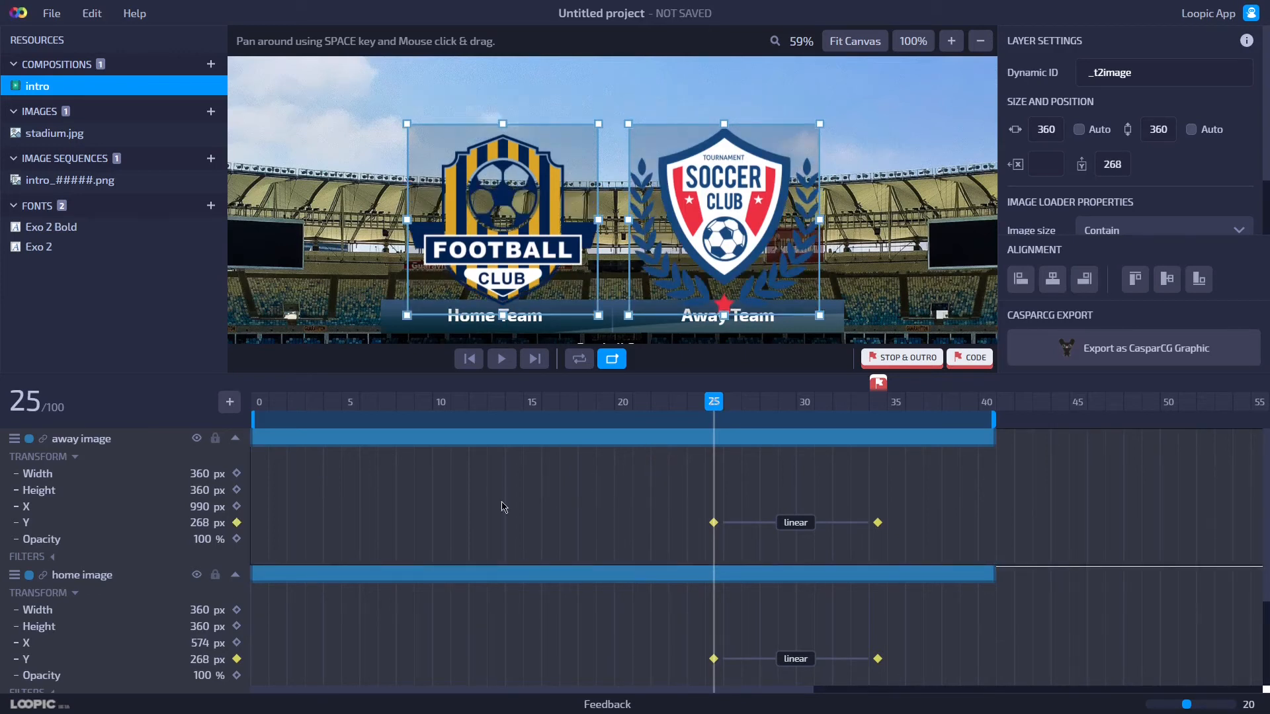
At frame 25, add opacity keyframes to both team images and set their opacity to 0%.
left_click(237, 540)
left_click(209, 540)
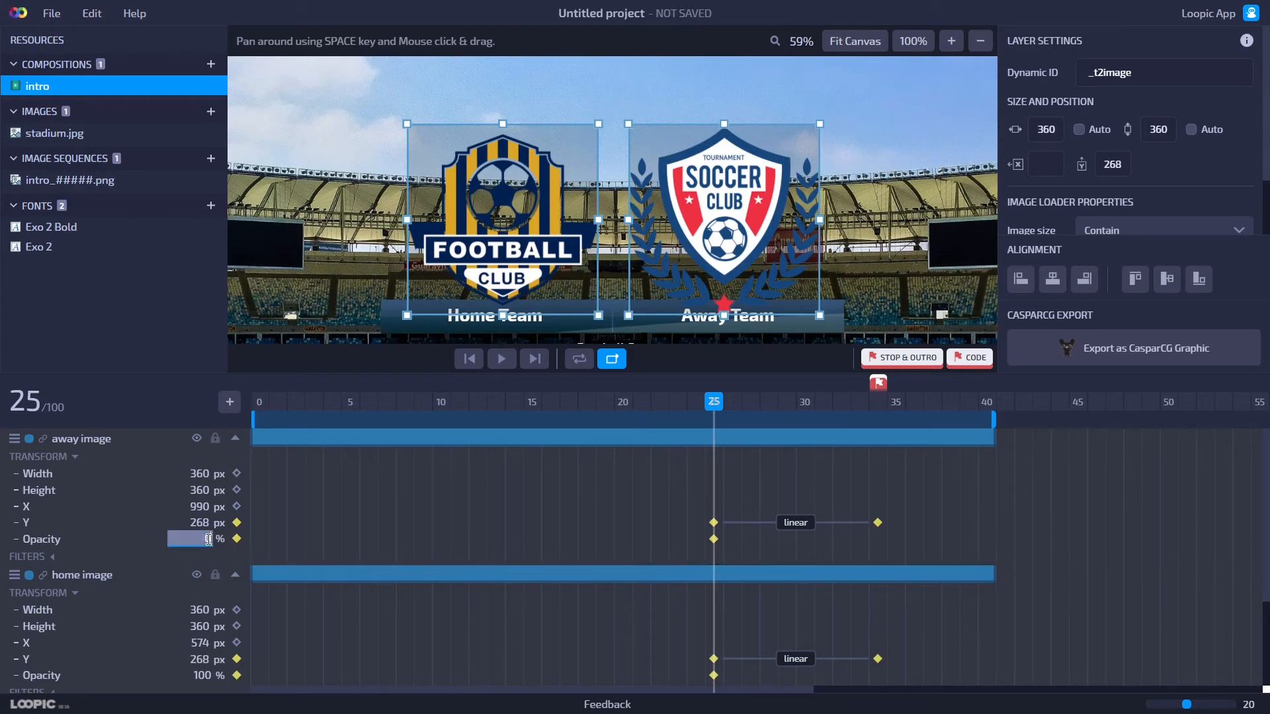
type("0")
key("Return")
At frame 34, set both team images' opacity to 100%.
left_click_drag(715, 410, 872, 426)
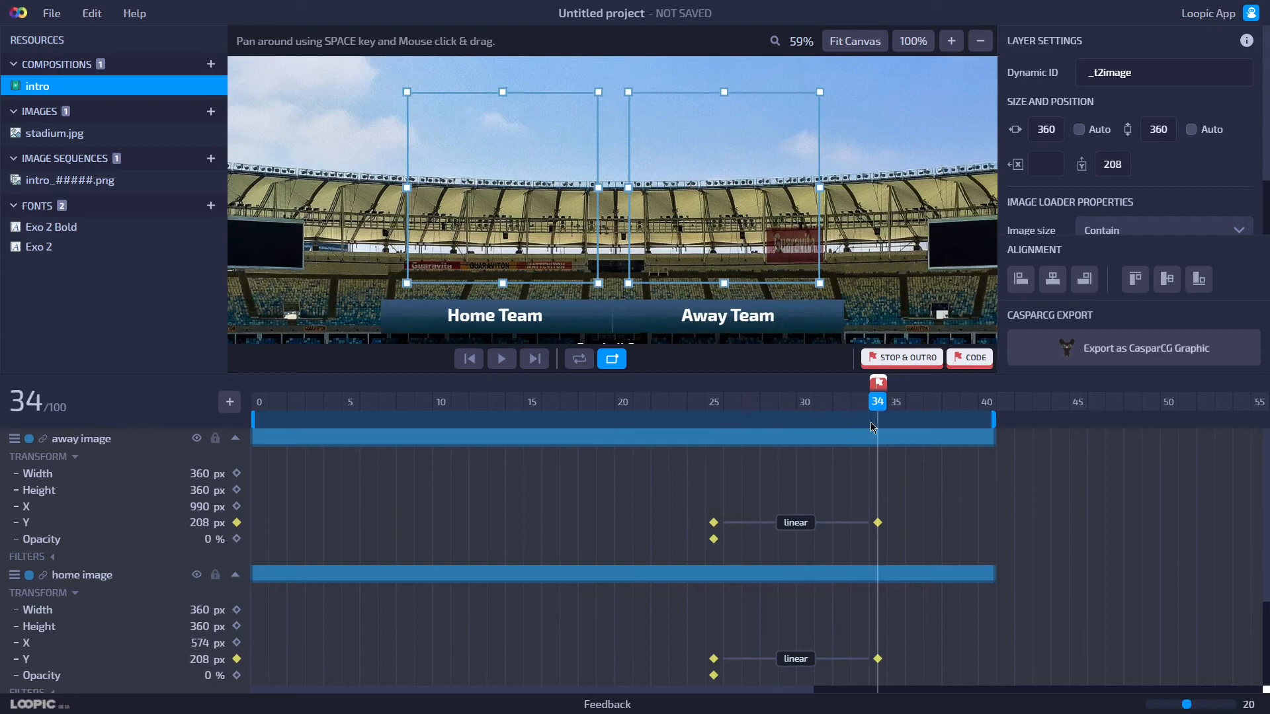
left_click(190, 540)
type("100")
key("Return")
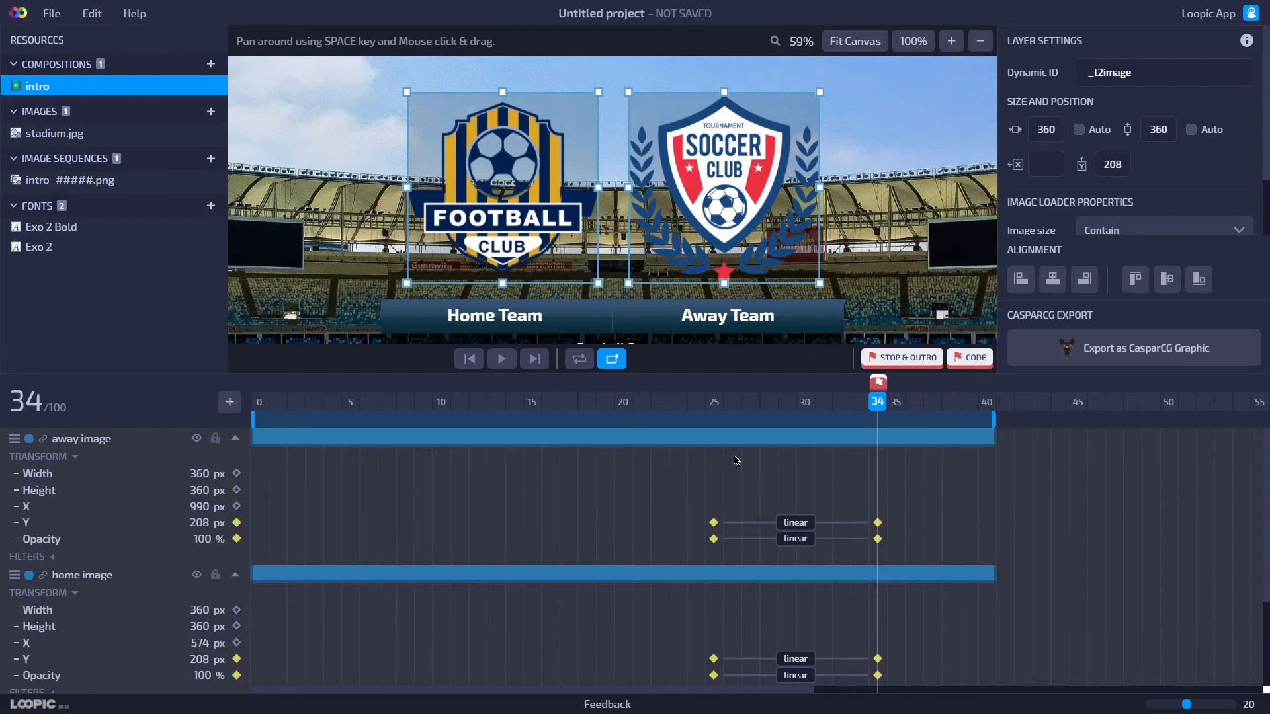
Play the animation preview, then stop and return to frame 34.
left_click(505, 363)
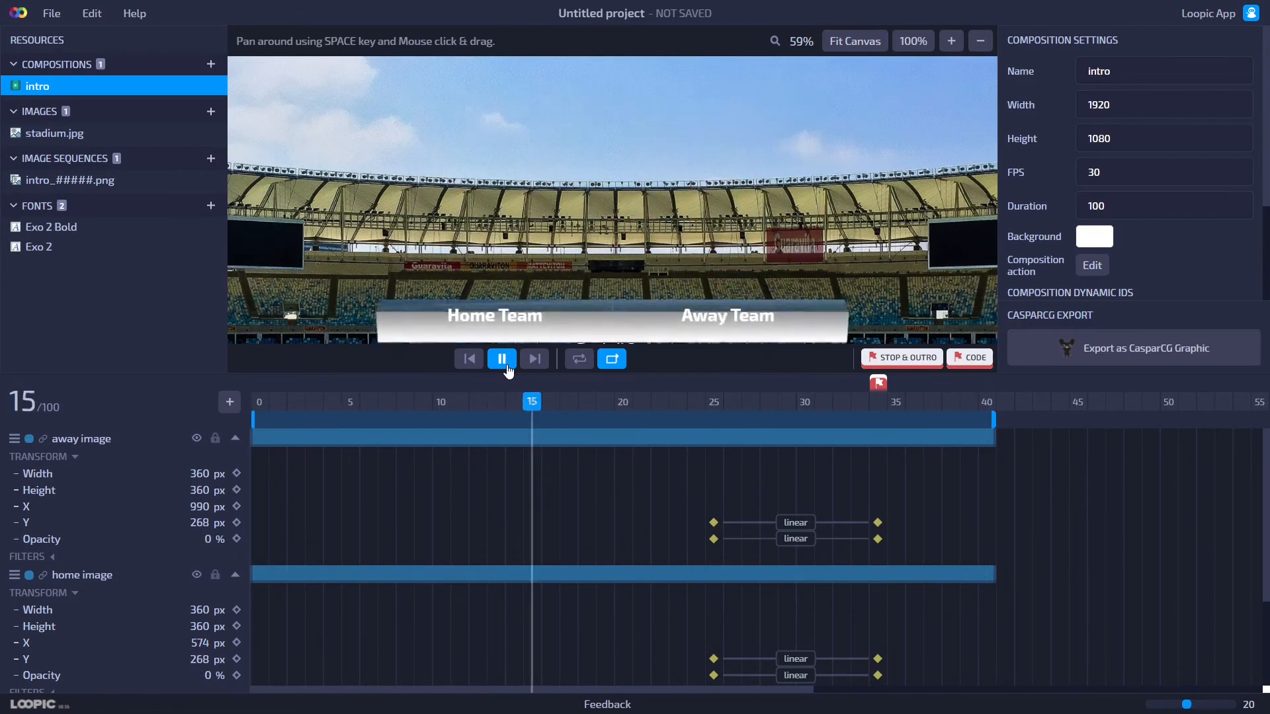
left_click(502, 360)
left_click(879, 402)
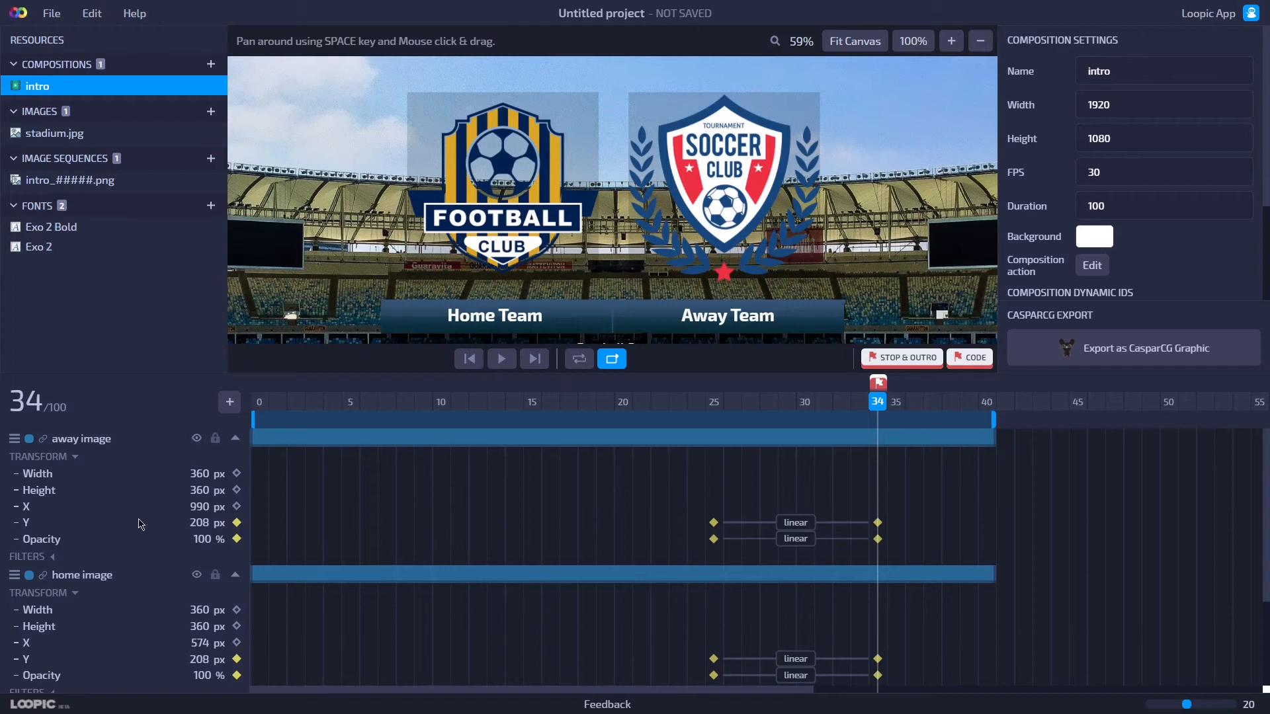
Set the away image's Y position easing to ease-out.
left_click(793, 527)
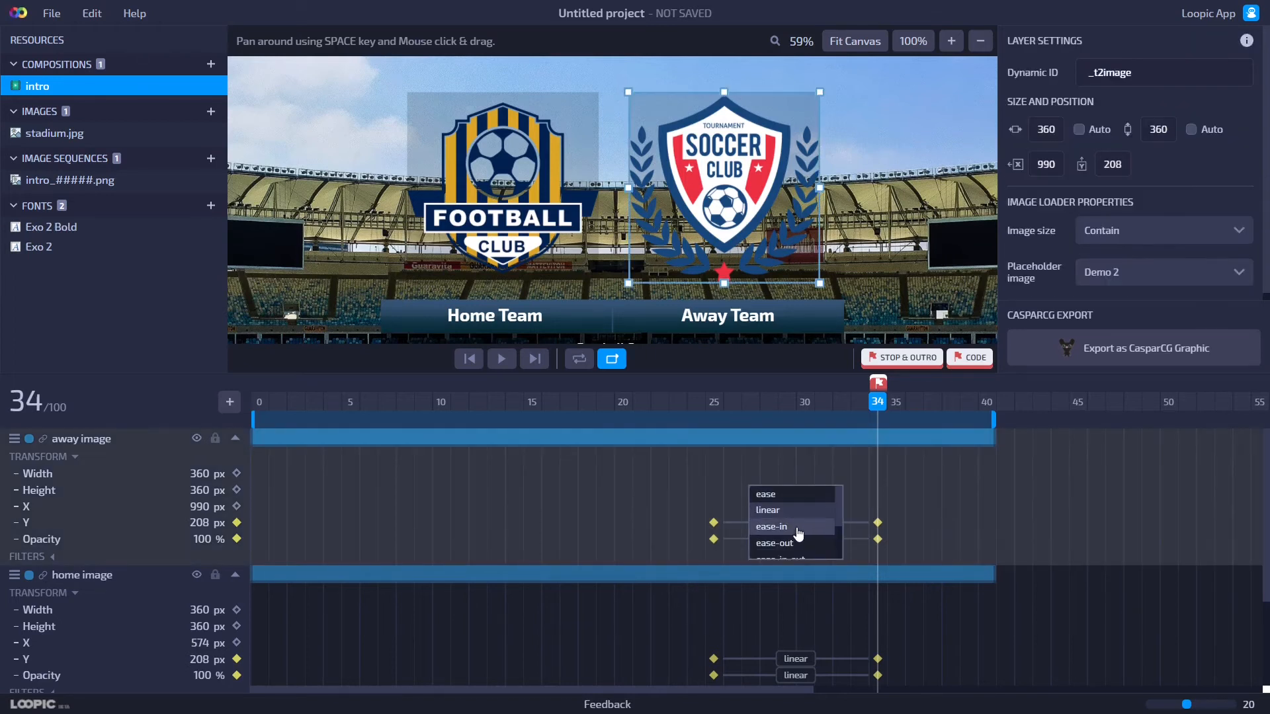
scroll(785, 548, "down", 3)
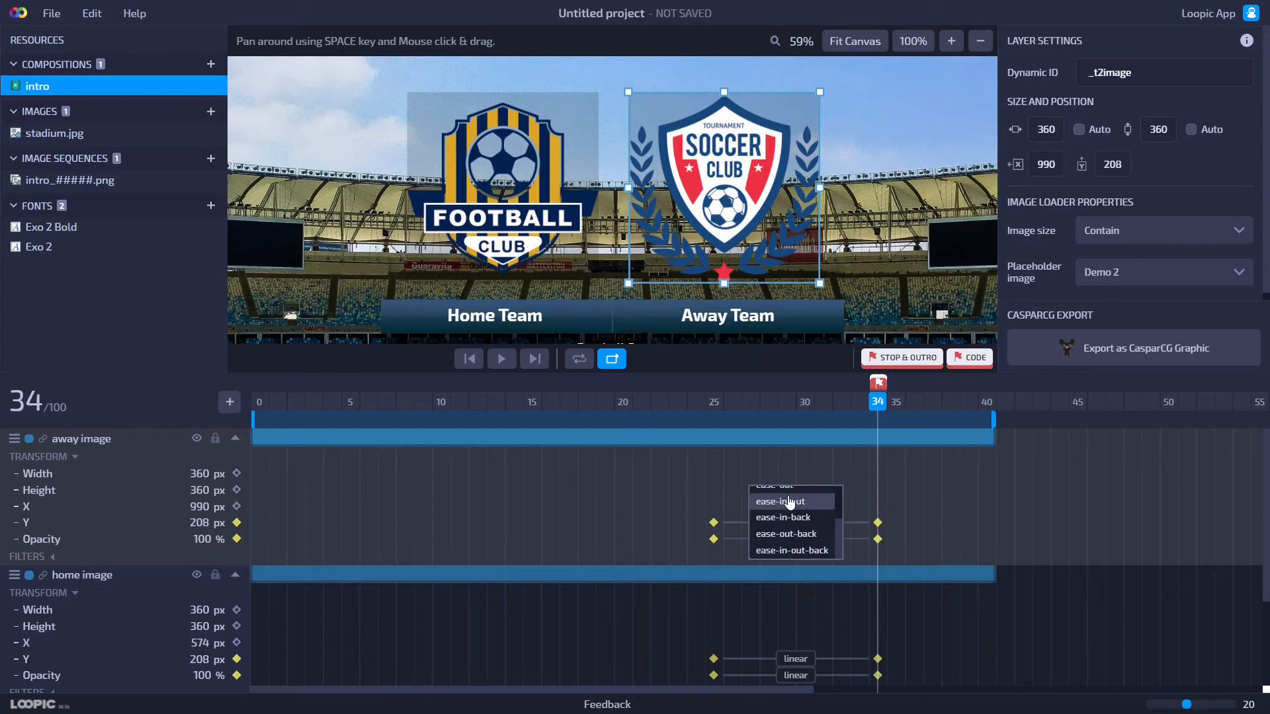
scroll(788, 550, "up", 2)
scroll(792, 523, "down", 2)
scroll(791, 524, "up", 2)
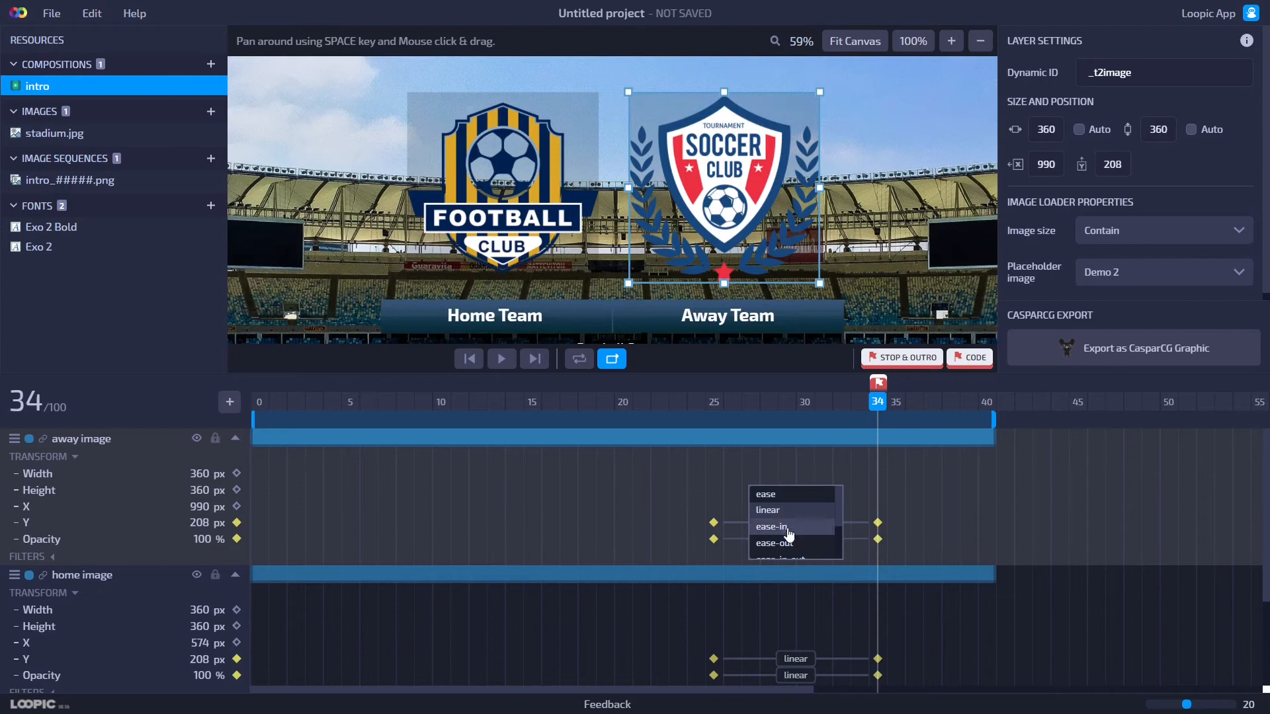
left_click(791, 527)
left_click(794, 525)
scroll(801, 528, "down", 2)
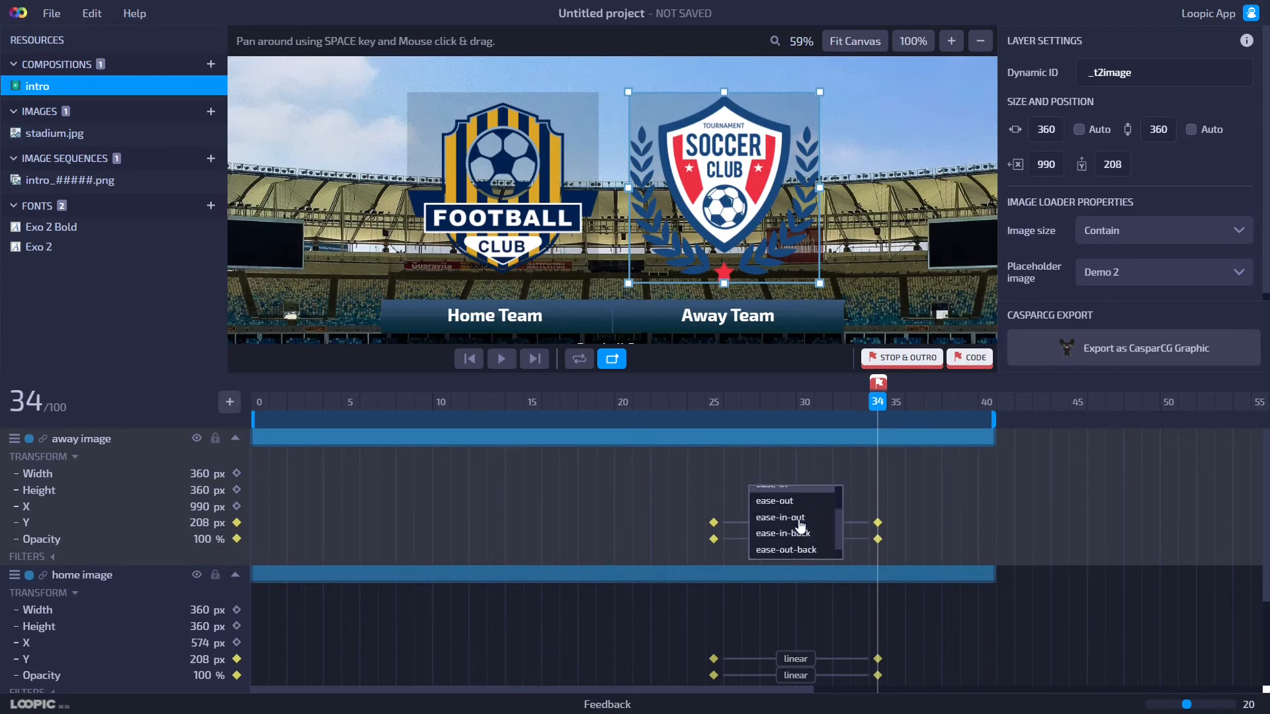
scroll(801, 528, "up", 2)
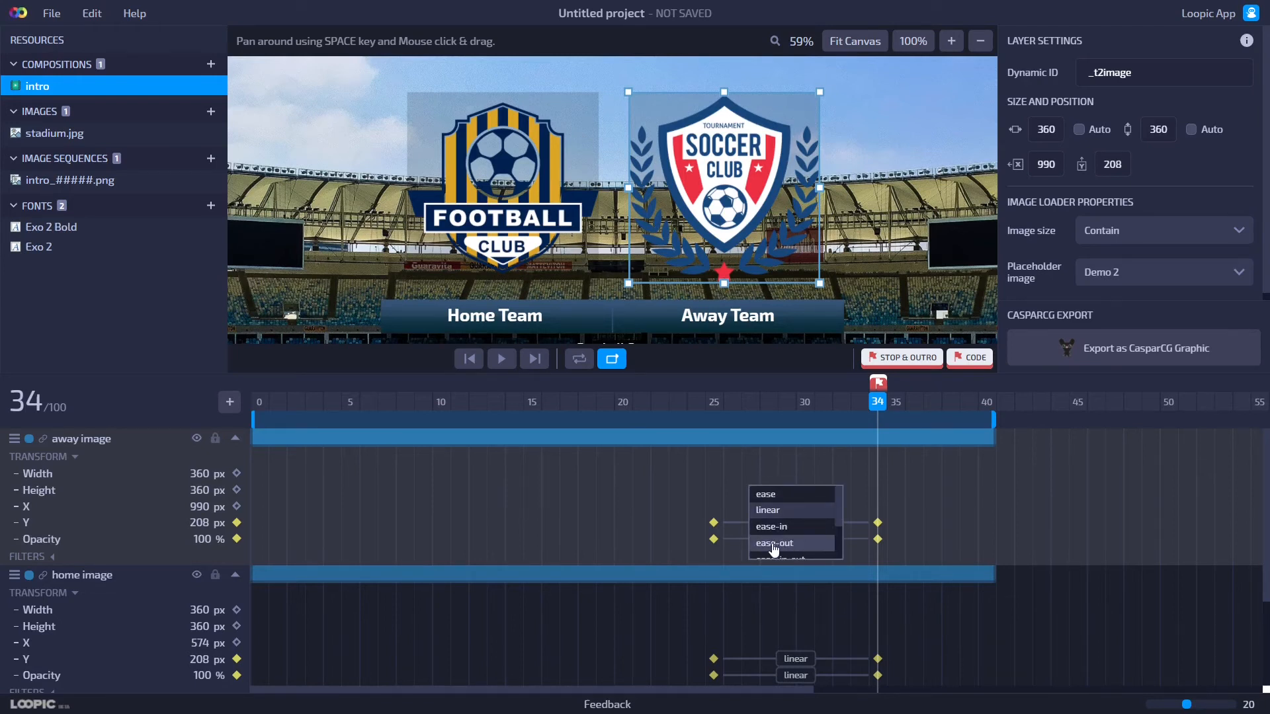
left_click(778, 546)
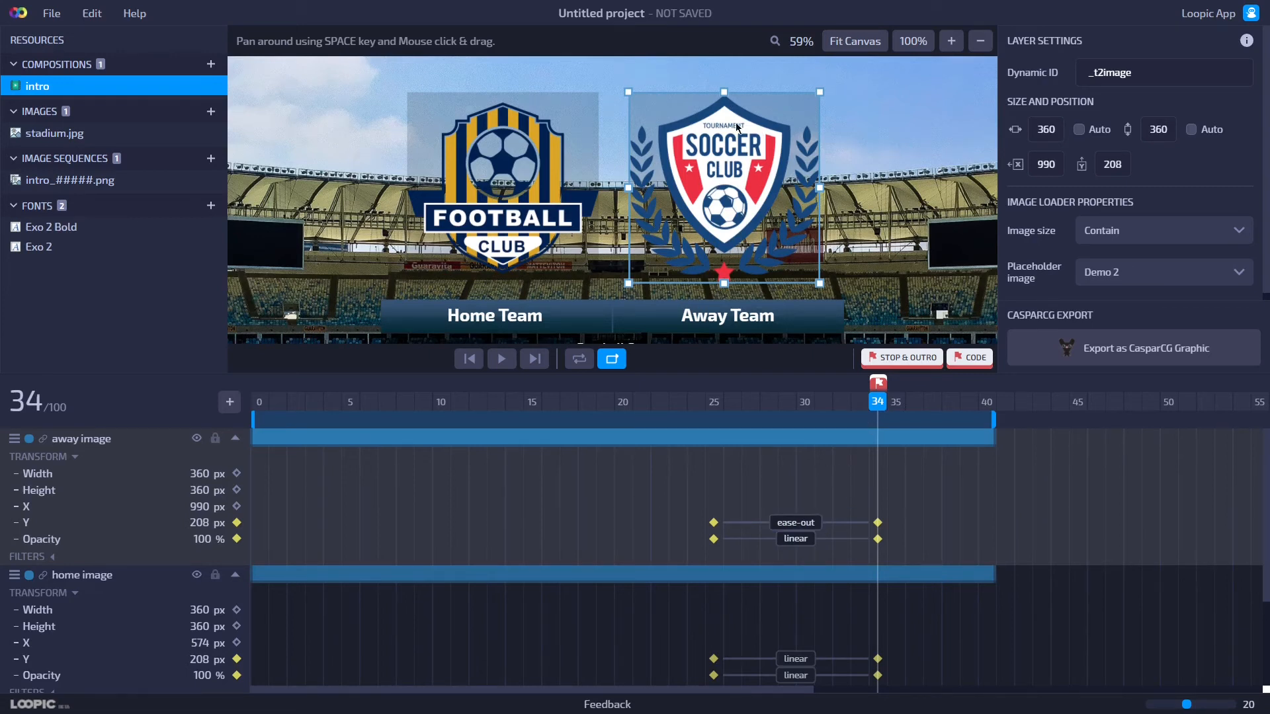
Play the animation preview again and stop at frame 33.
left_click(507, 366)
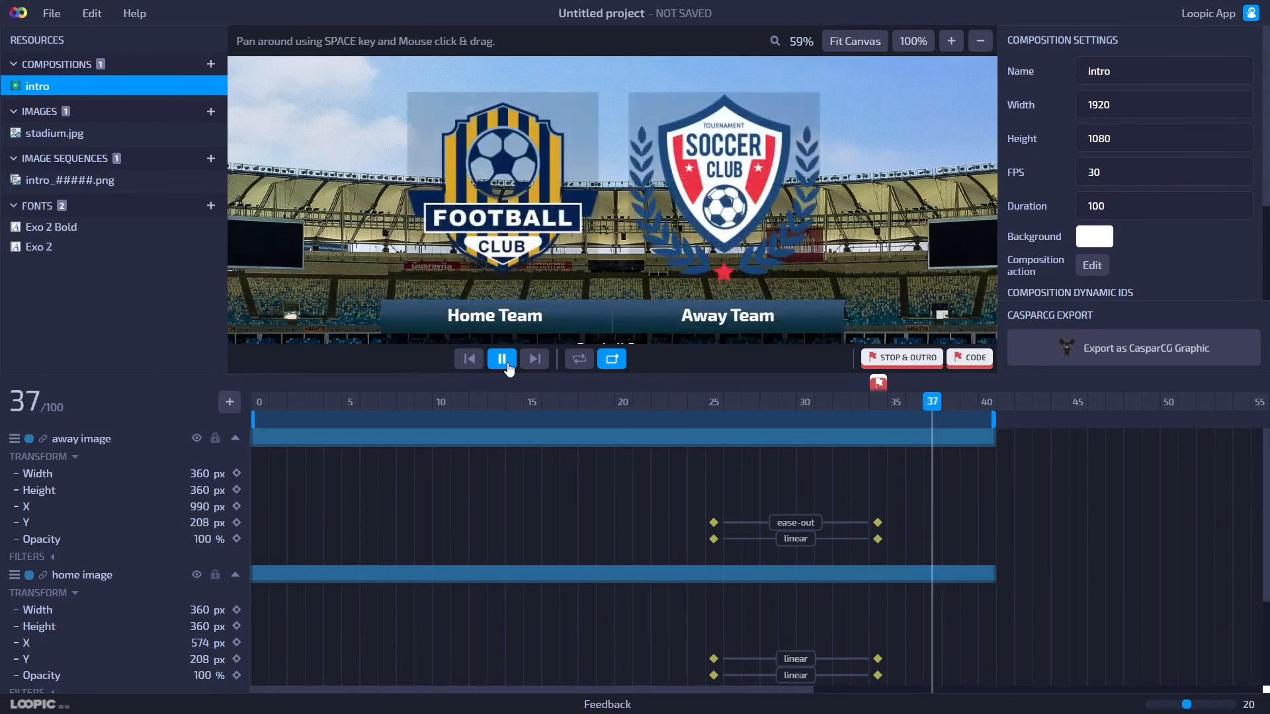
left_click(505, 364)
left_click(859, 403)
Set the home image's Y position easing to ease-out.
scroll(804, 577, "down", 2)
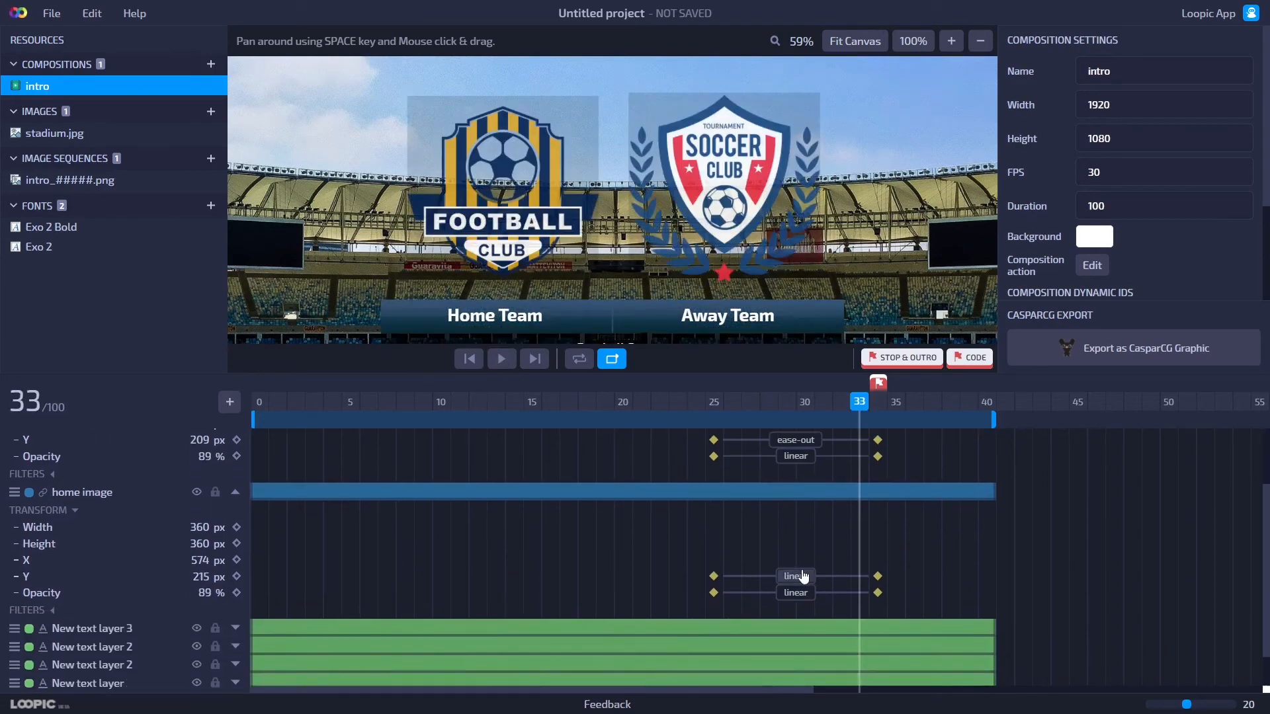
left_click(805, 578)
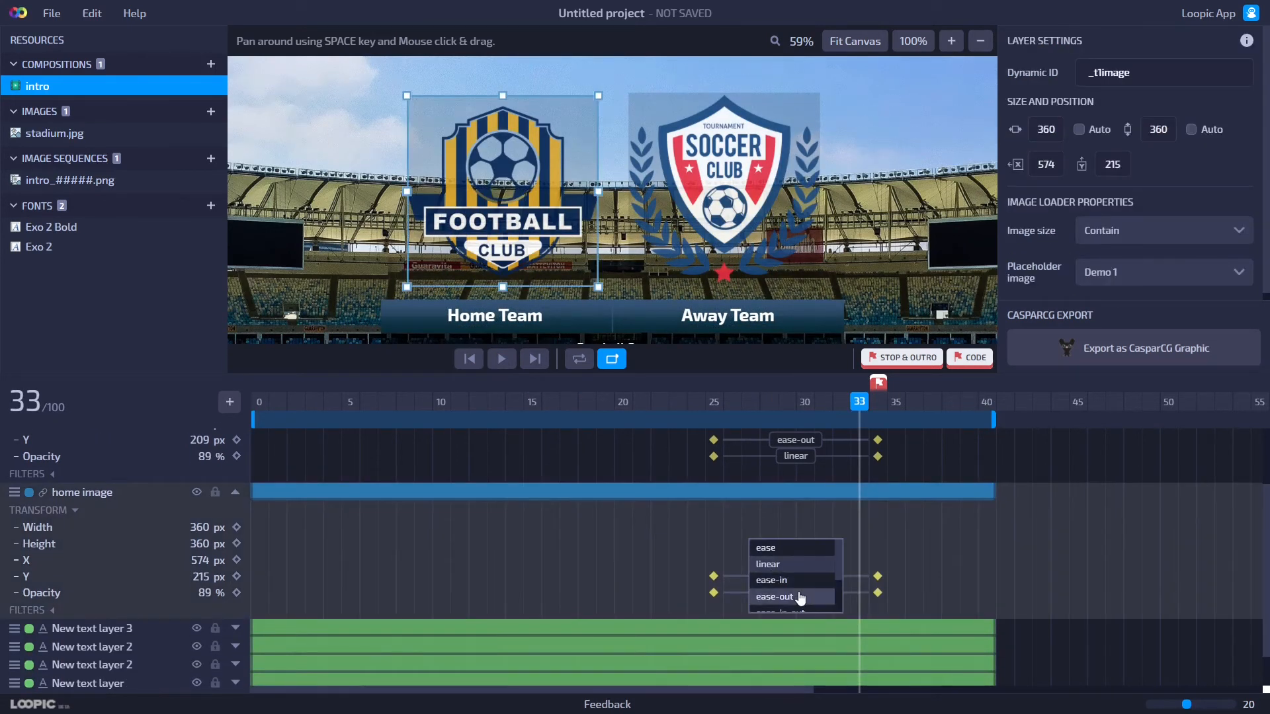
scroll(805, 593, "down", 2)
scroll(807, 576, "up", 2)
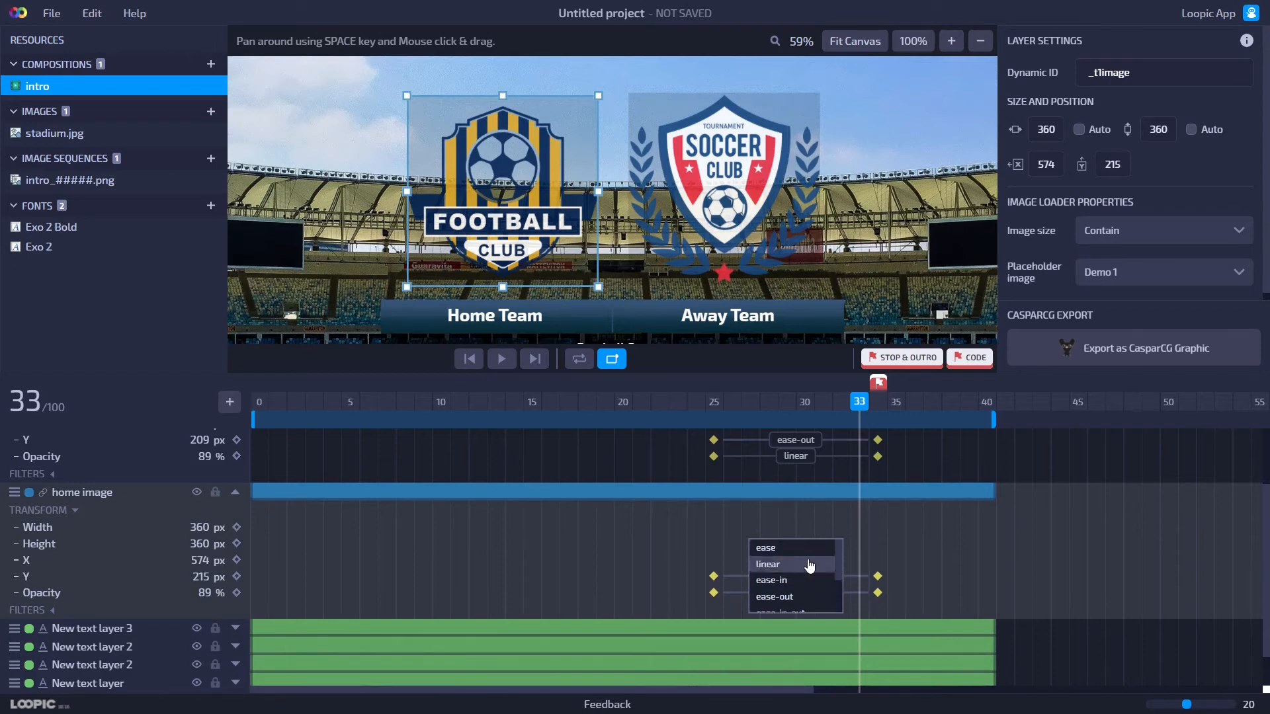
left_click(796, 596)
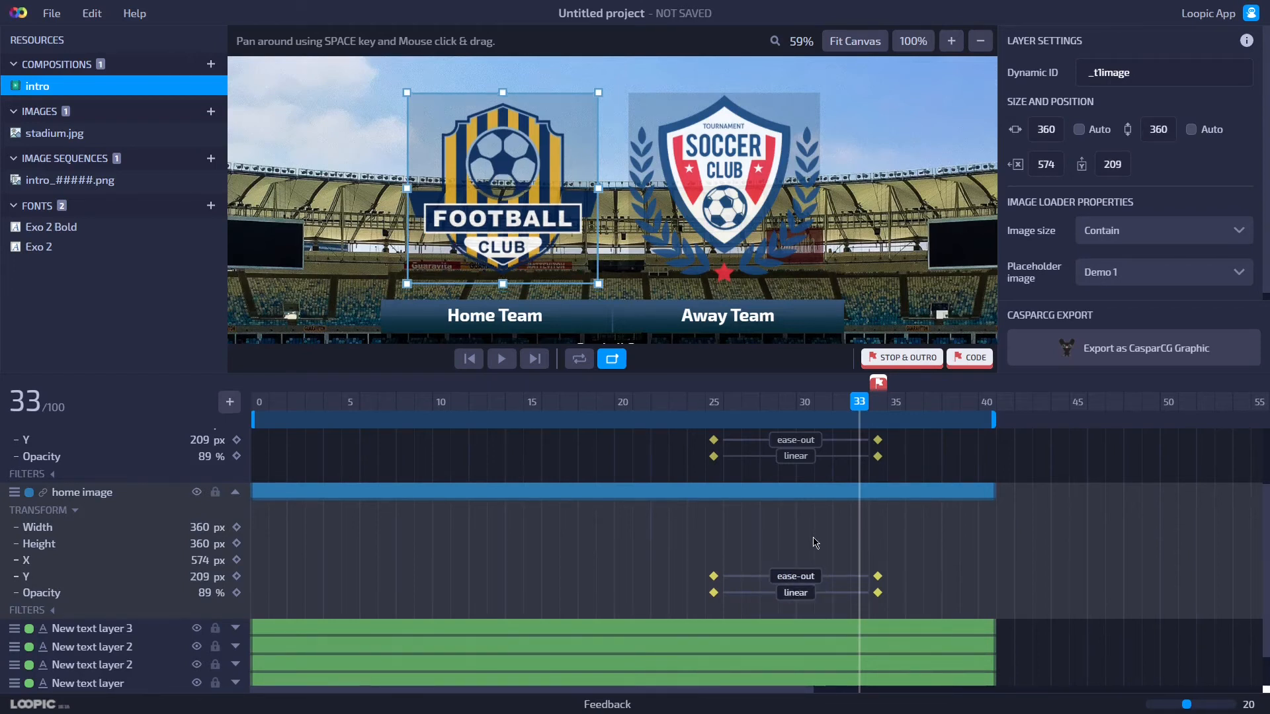
scroll(816, 542, "up", 3)
left_click(802, 539)
scroll(815, 539, "down", 2)
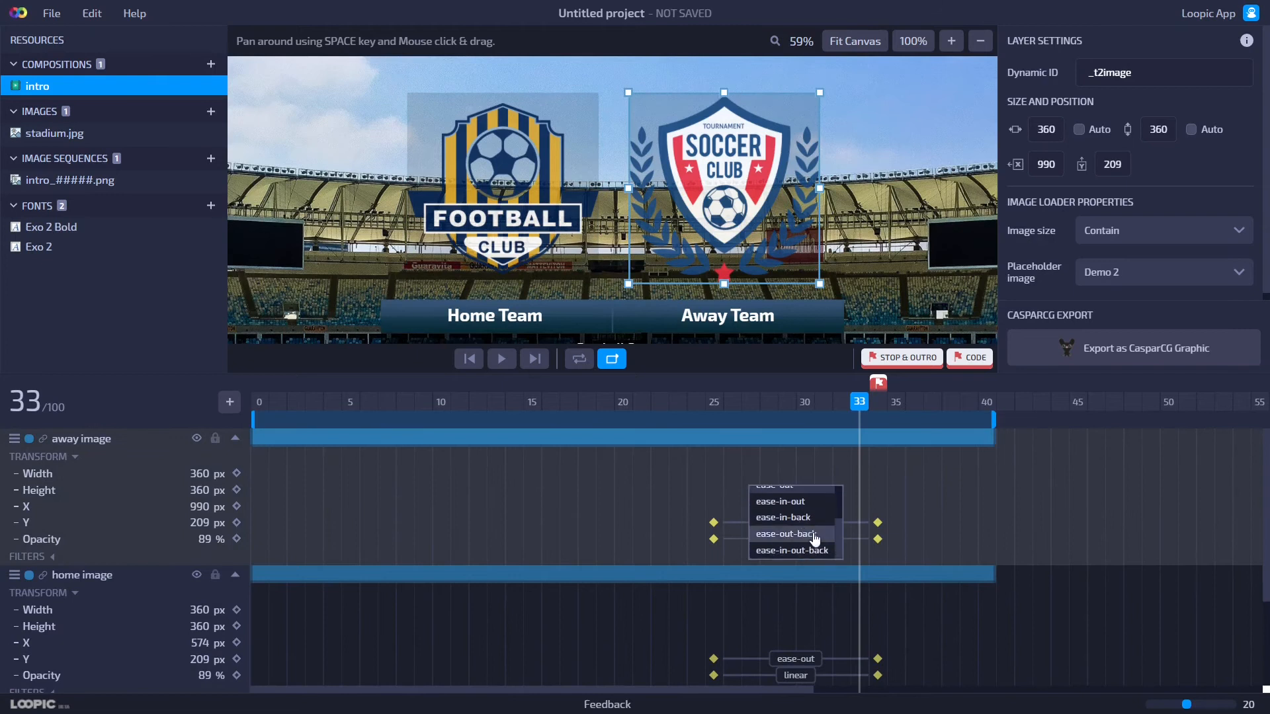
left_click(868, 505)
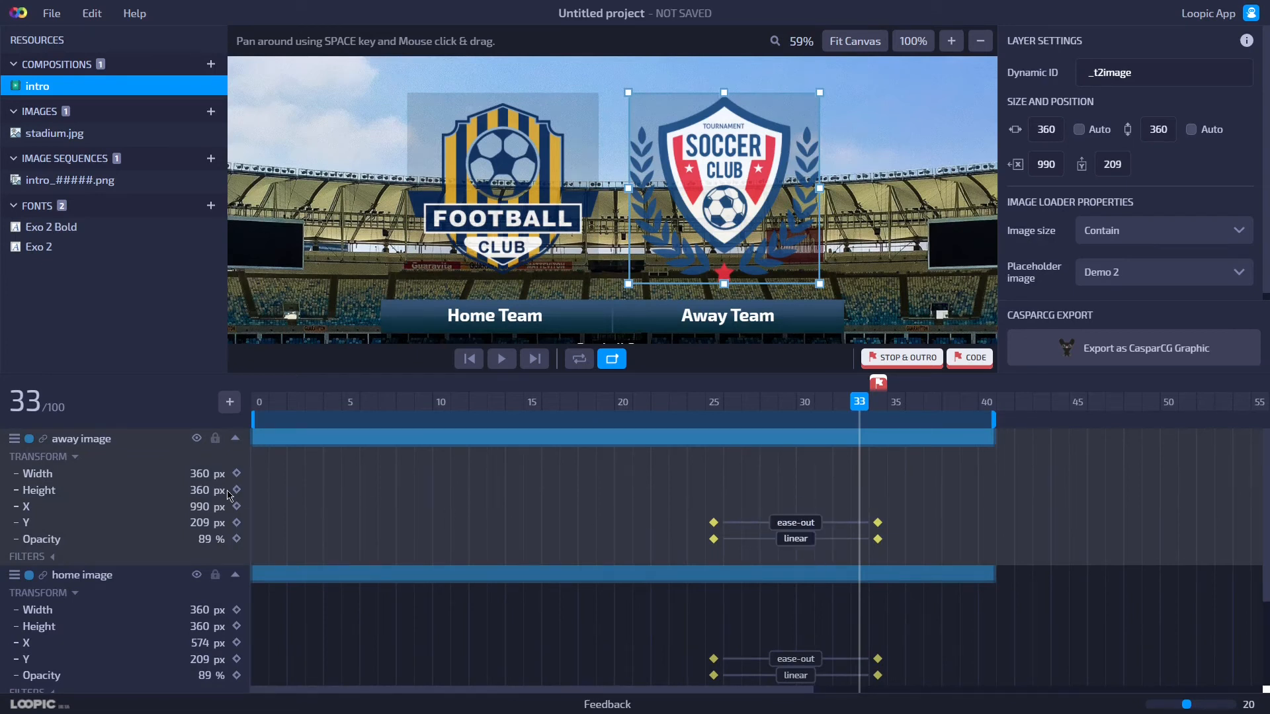
Collapse the properties of both image layers.
left_click(234, 438)
left_click(235, 457)
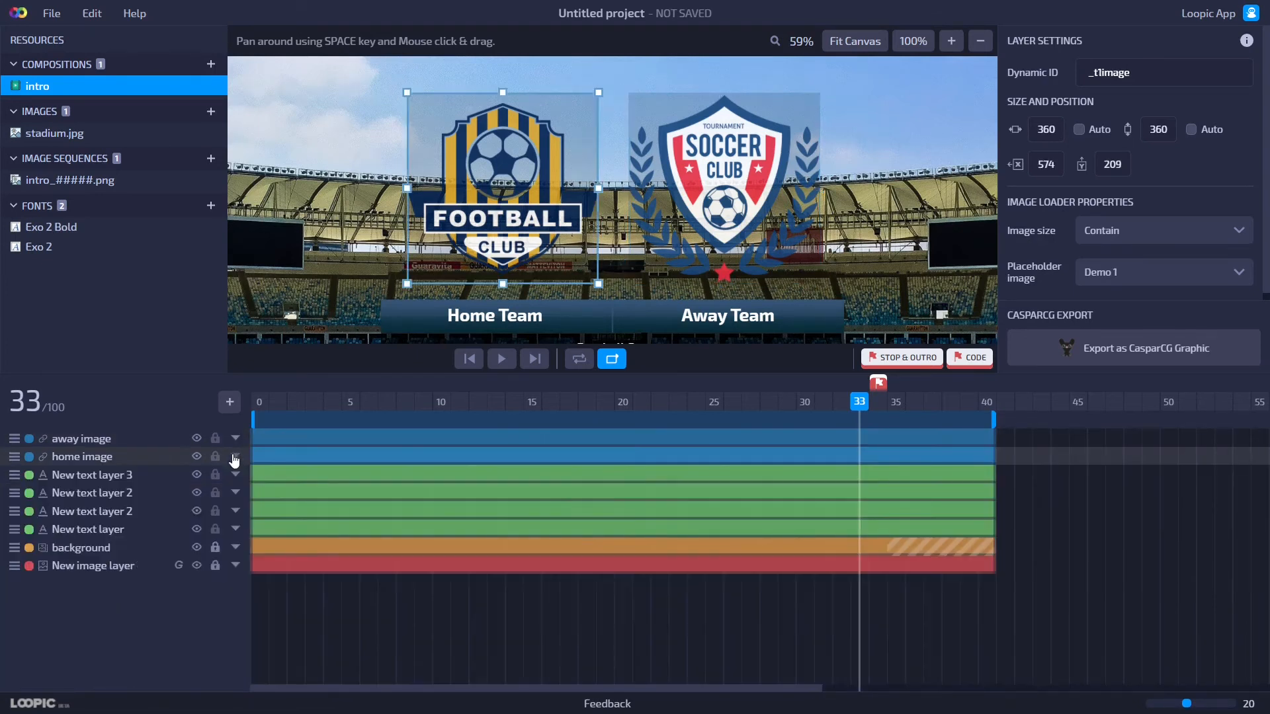
left_click(625, 301)
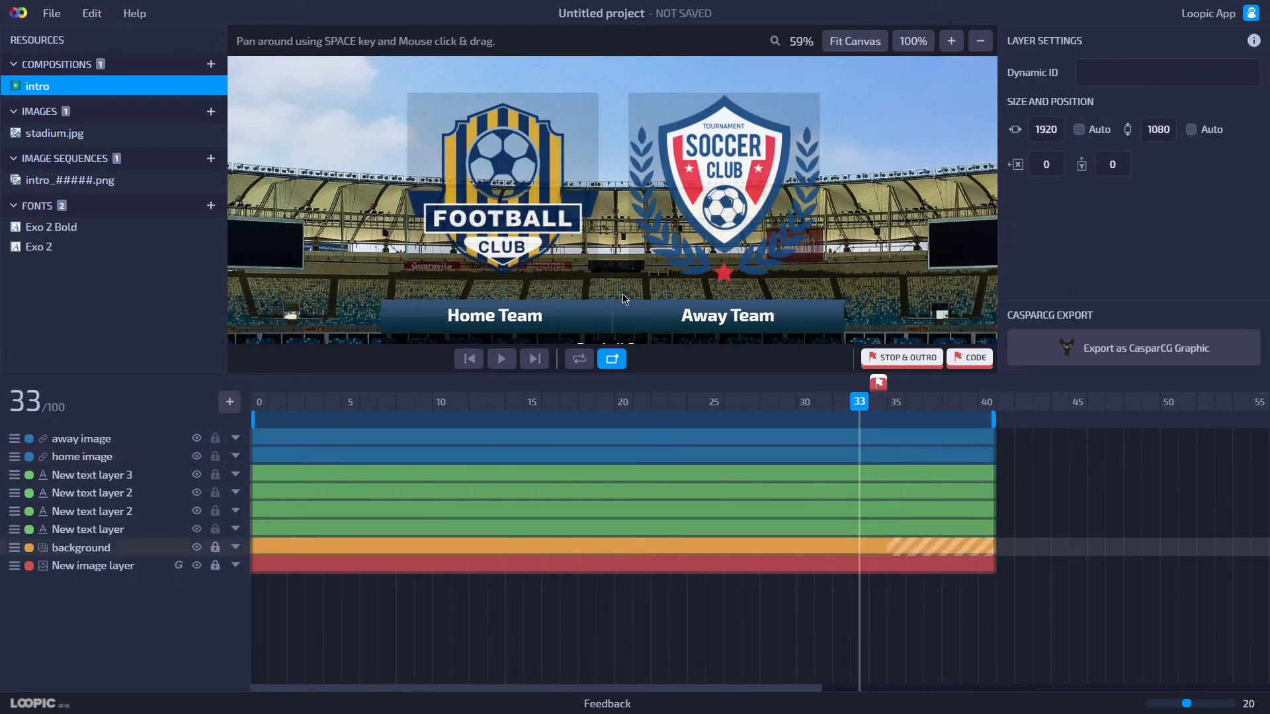
scroll(612, 323, "down", 1)
Rename the home team name text layer to home team.
left_click(569, 246)
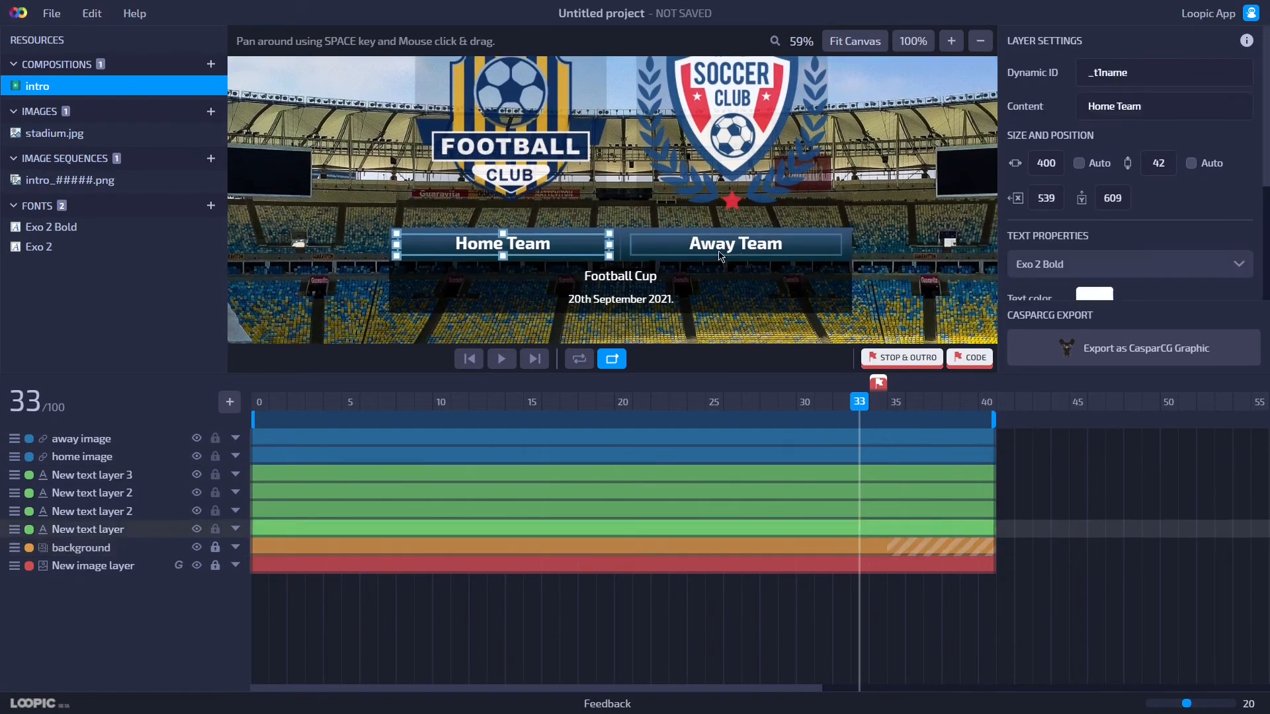
left_click(740, 255, "shift")
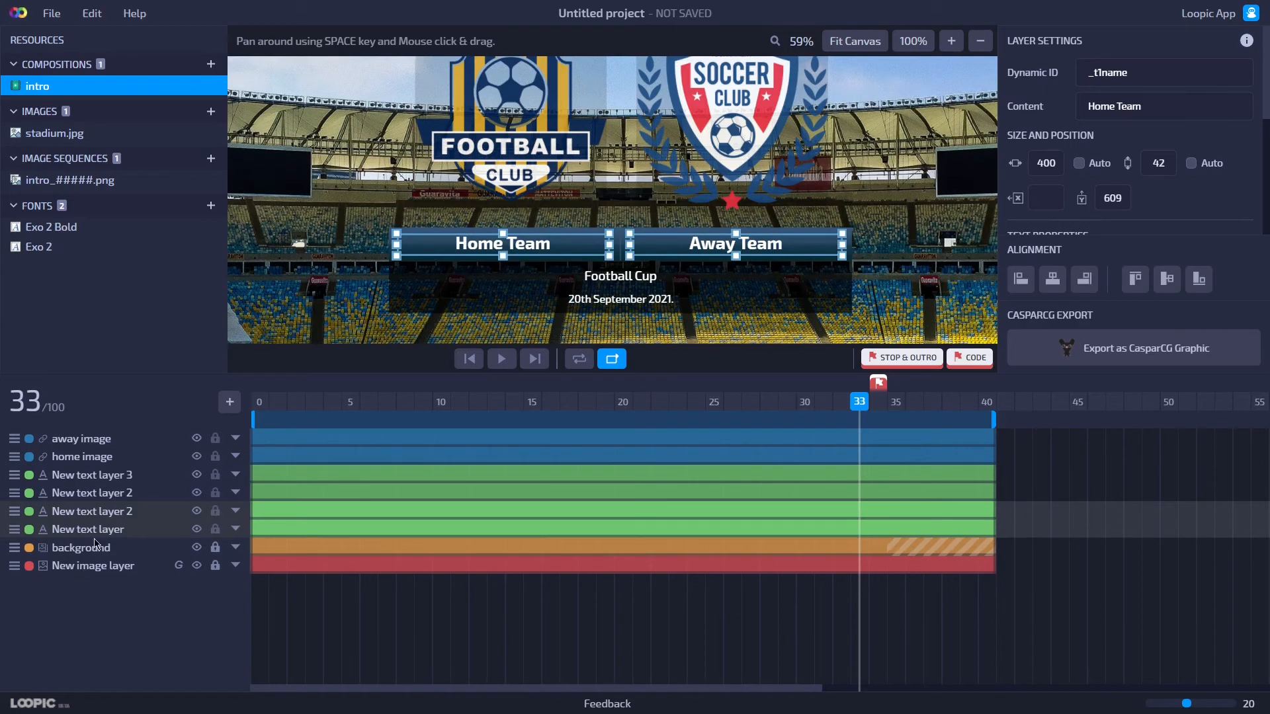
key("ctrl+a")
type("home team")
key("Return")
Rename the away team name text layer to away team.
double_click(102, 512)
type("away")
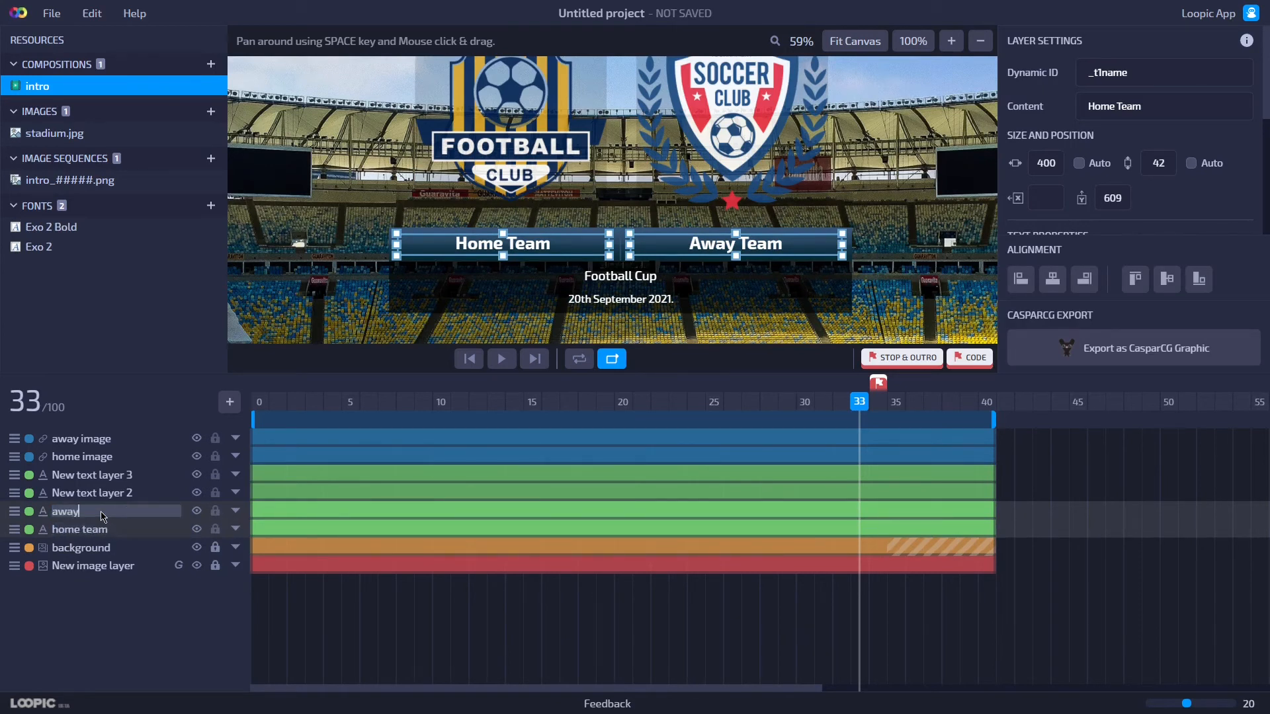
type(" team")
key("Return")
At frame 18, add opacity keyframes to both team name texts and set them to 0%.
left_click(236, 514)
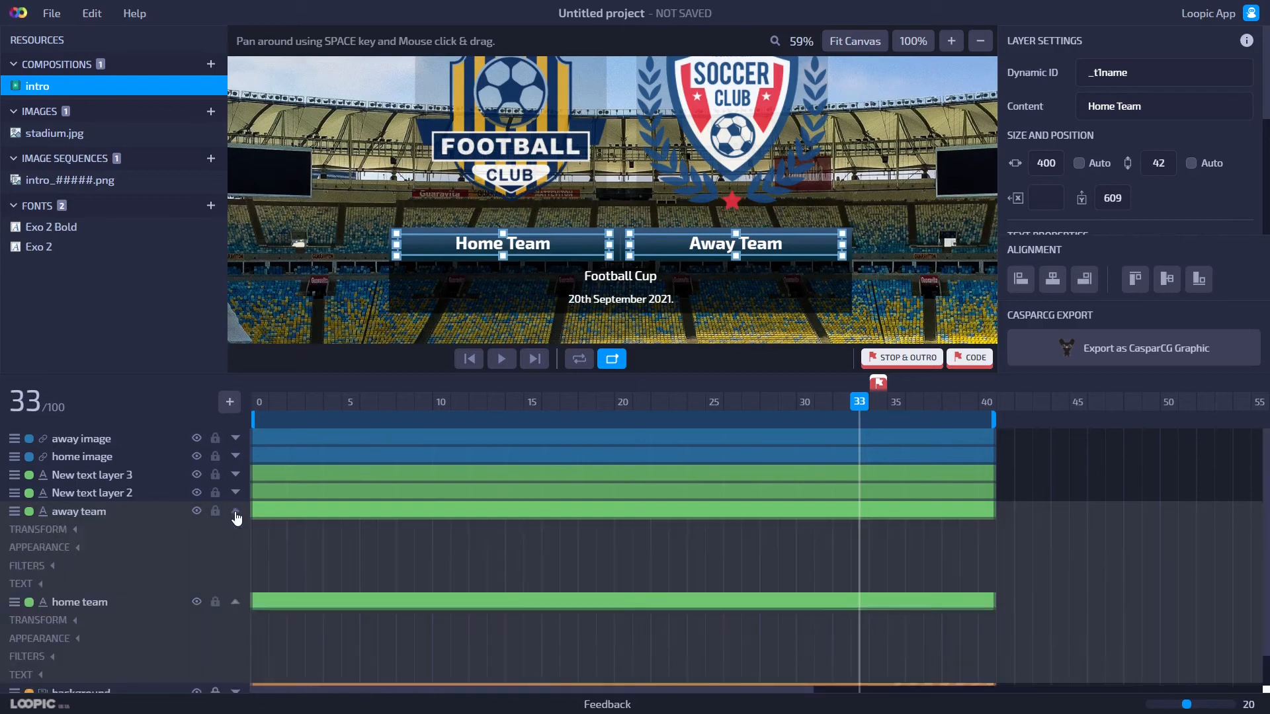
left_click(63, 530)
left_click_drag(859, 437, 580, 439)
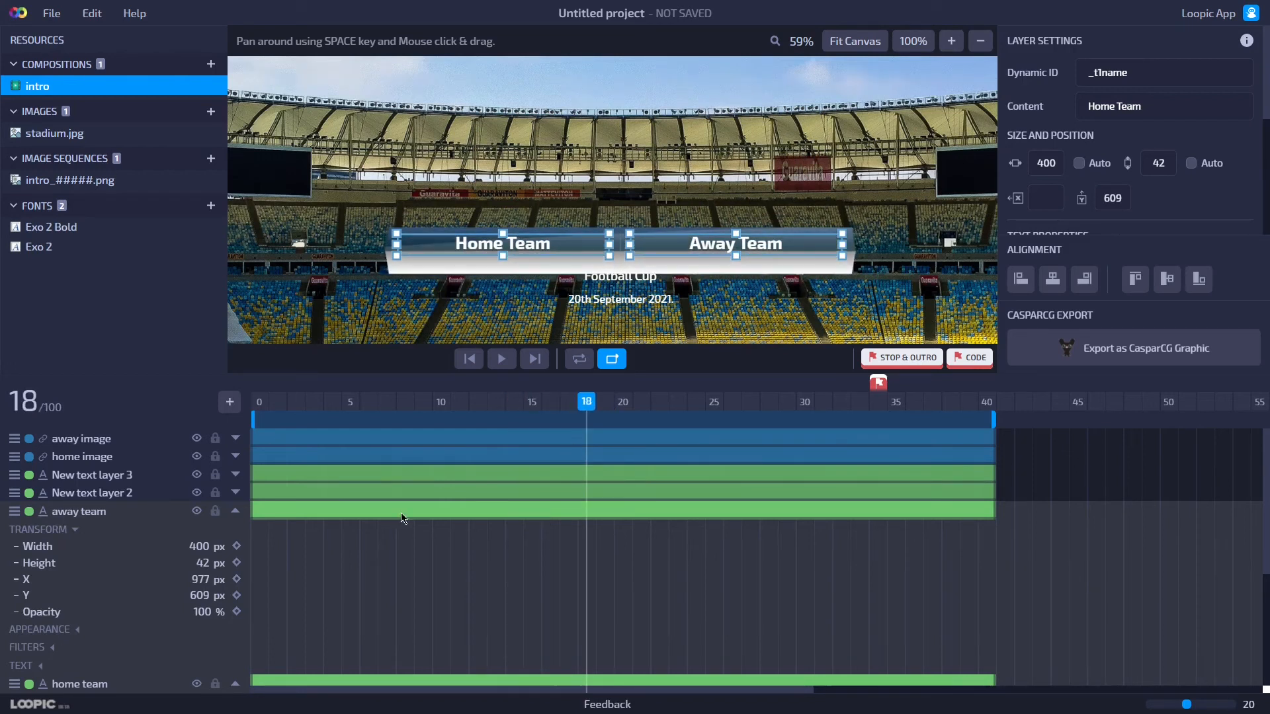
left_click(236, 612)
left_click(201, 612)
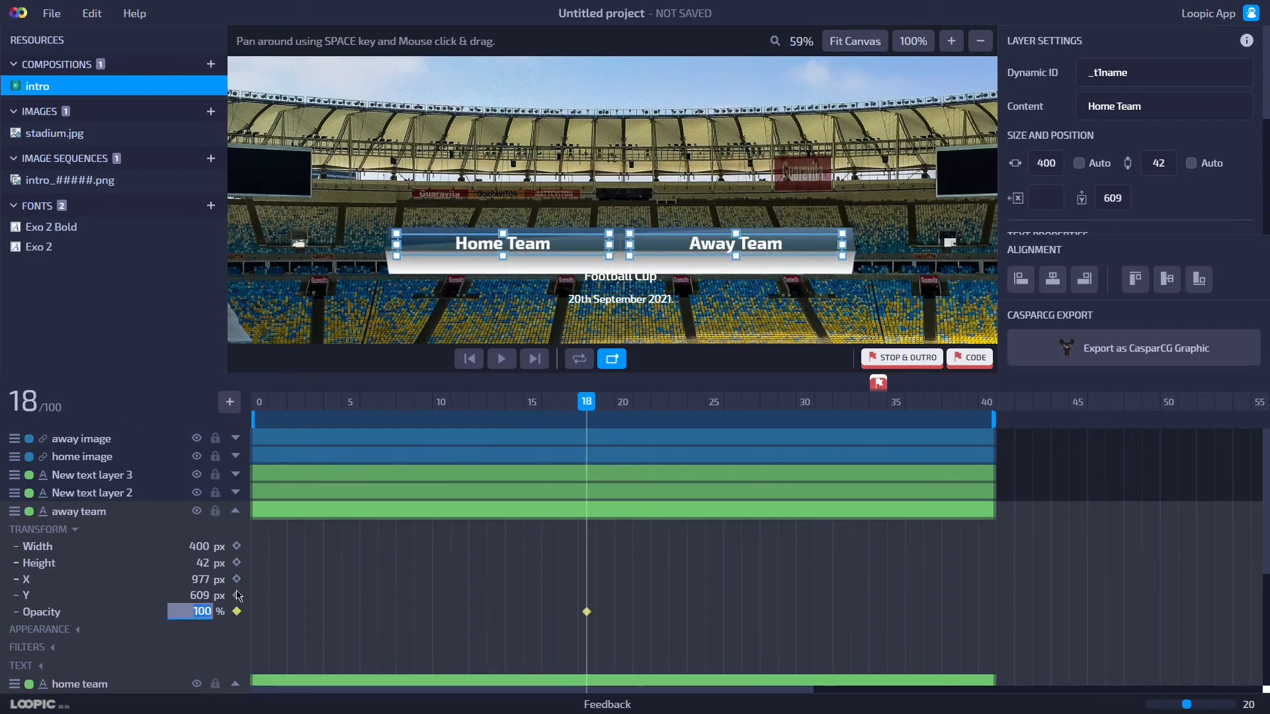
type("0")
key("Return")
At frame 22, key both team name texts' opacity at 100%.
left_click_drag(590, 411, 658, 420)
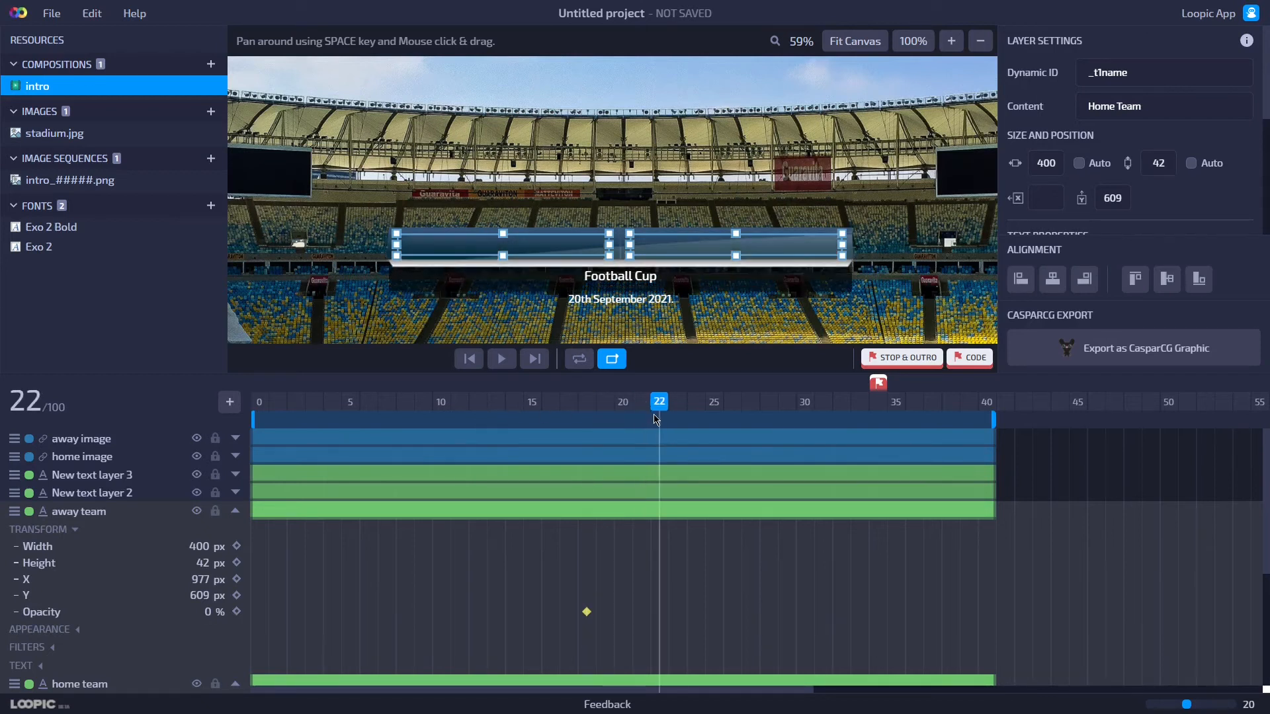
left_click(238, 612)
key("Return")
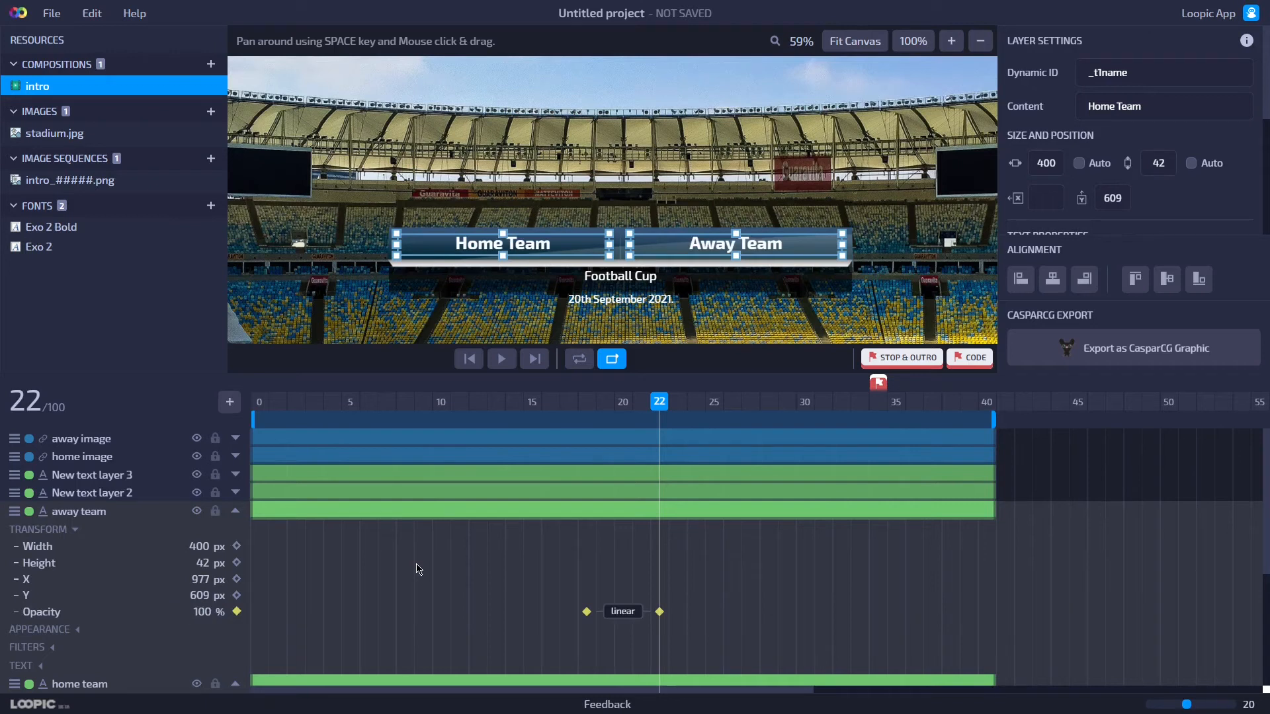
Collapse the away team text layer's properties.
left_click(235, 512)
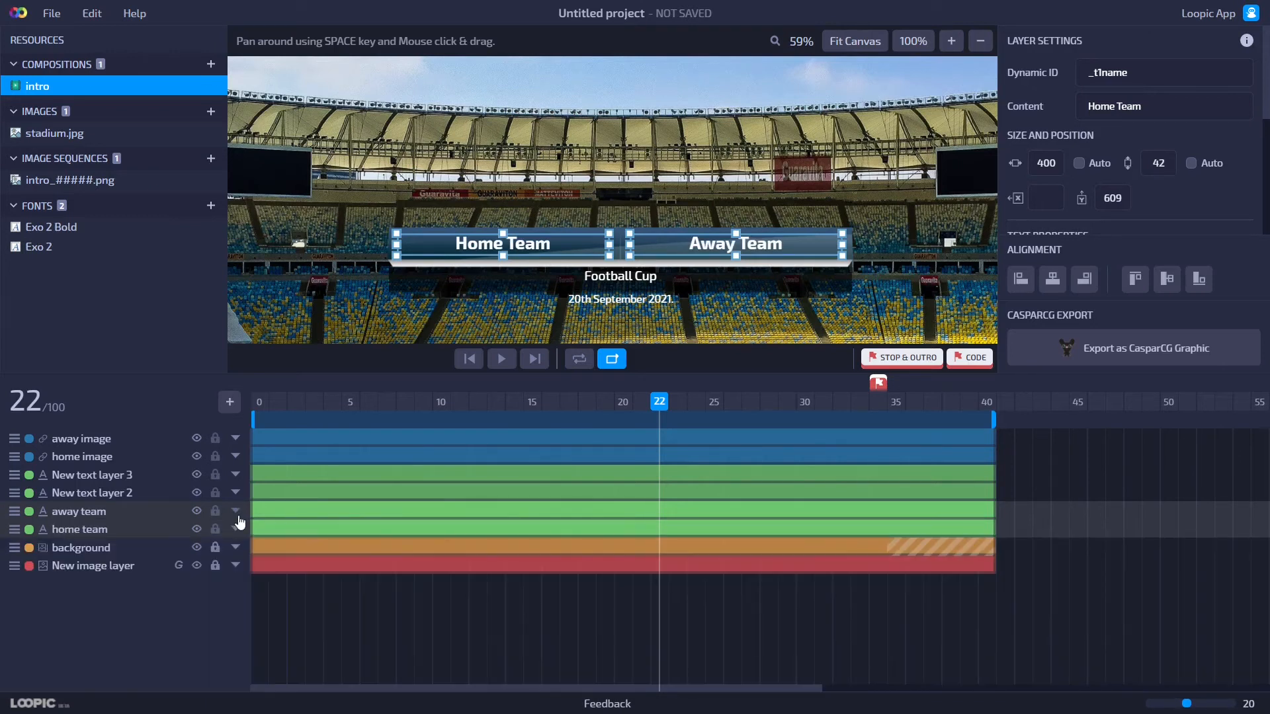
left_click(593, 620)
left_click_drag(657, 405, 618, 454)
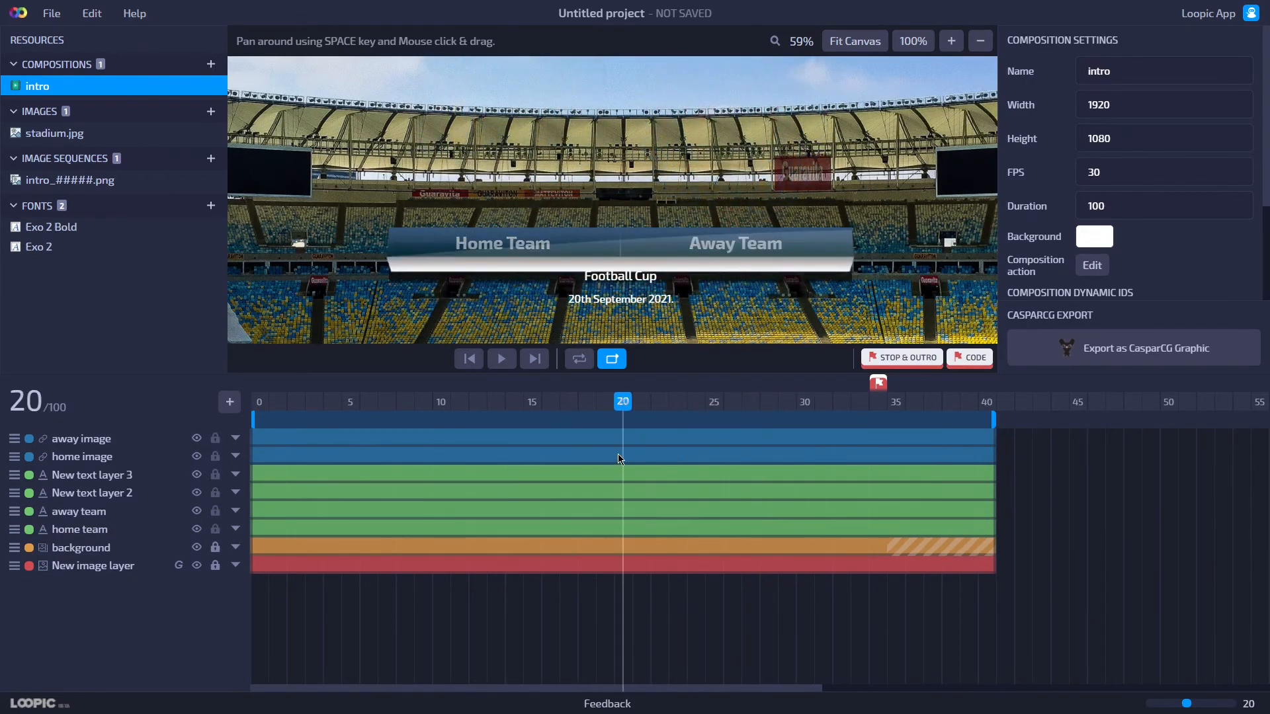
Rename the Football Cup text layer to label.
left_click(602, 284)
scroll(620, 248, "up", 5)
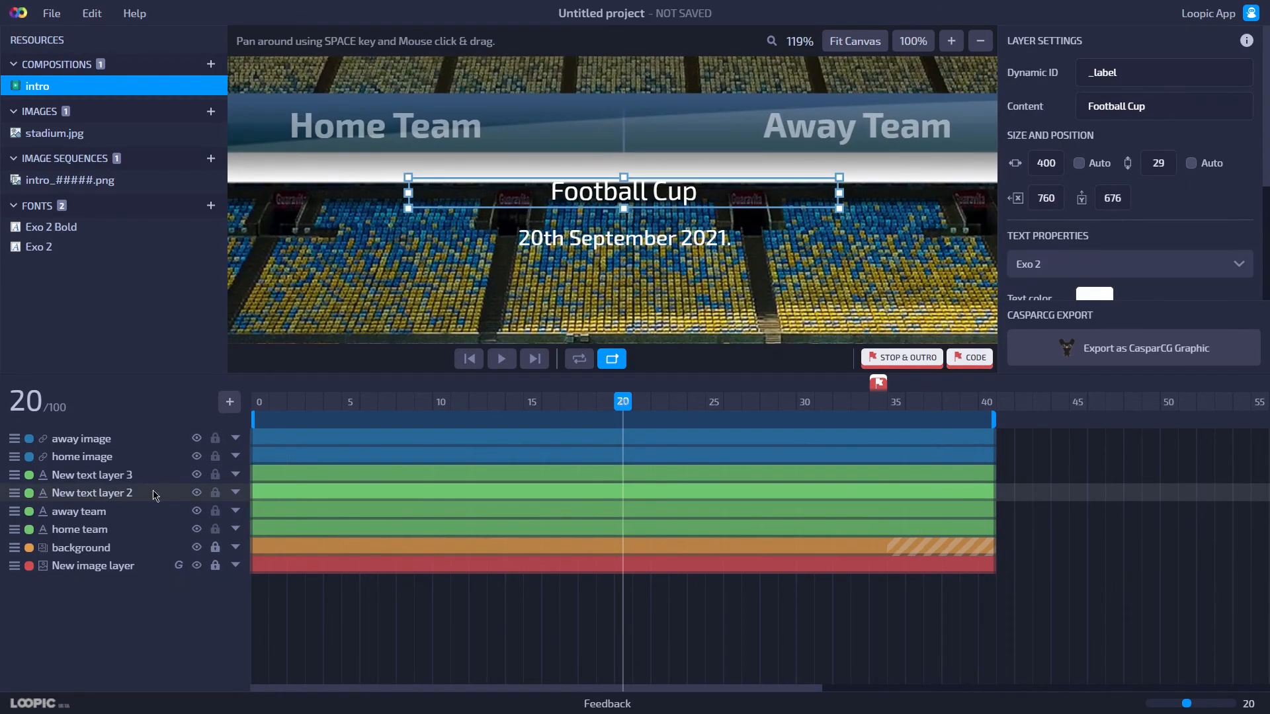
double_click(120, 494)
type("label")
key("Return")
Rename the date text layer to date.
double_click(117, 476)
type("date")
key("Return")
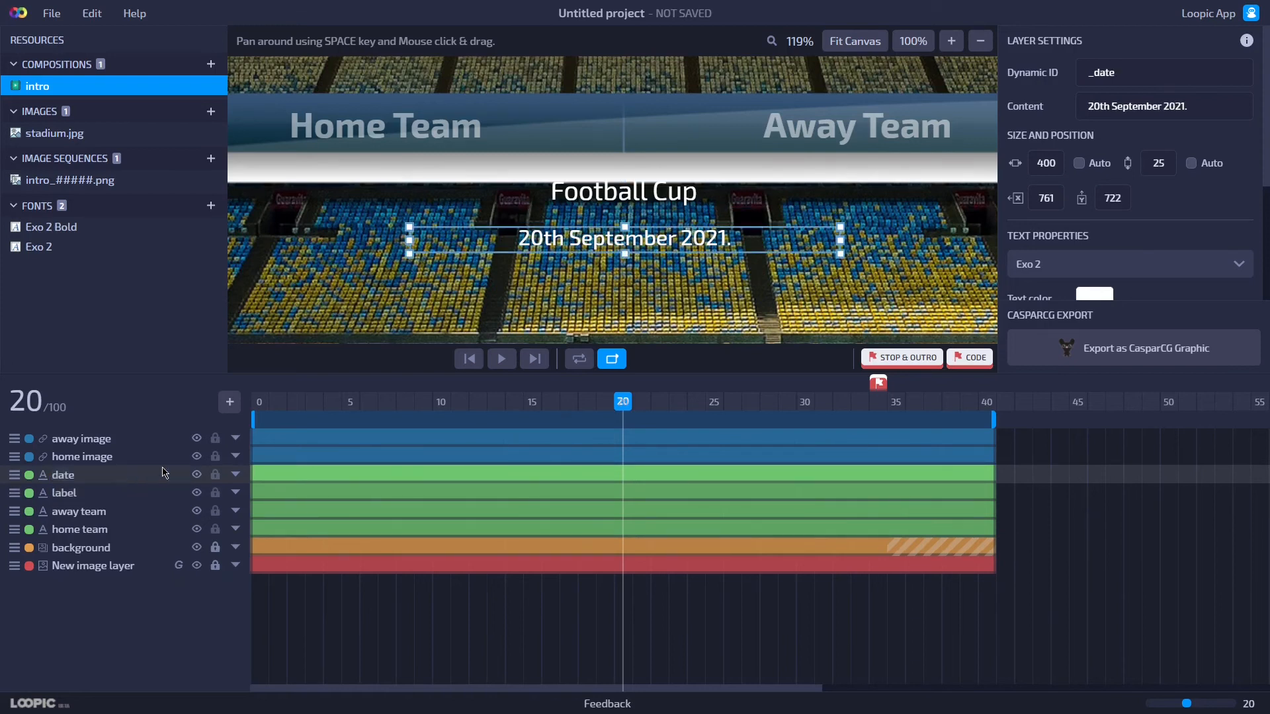
Open the label layer's properties and key its opacity at 0% at frame 22.
left_click(235, 493)
left_click(38, 511)
left_click_drag(614, 418, 662, 419)
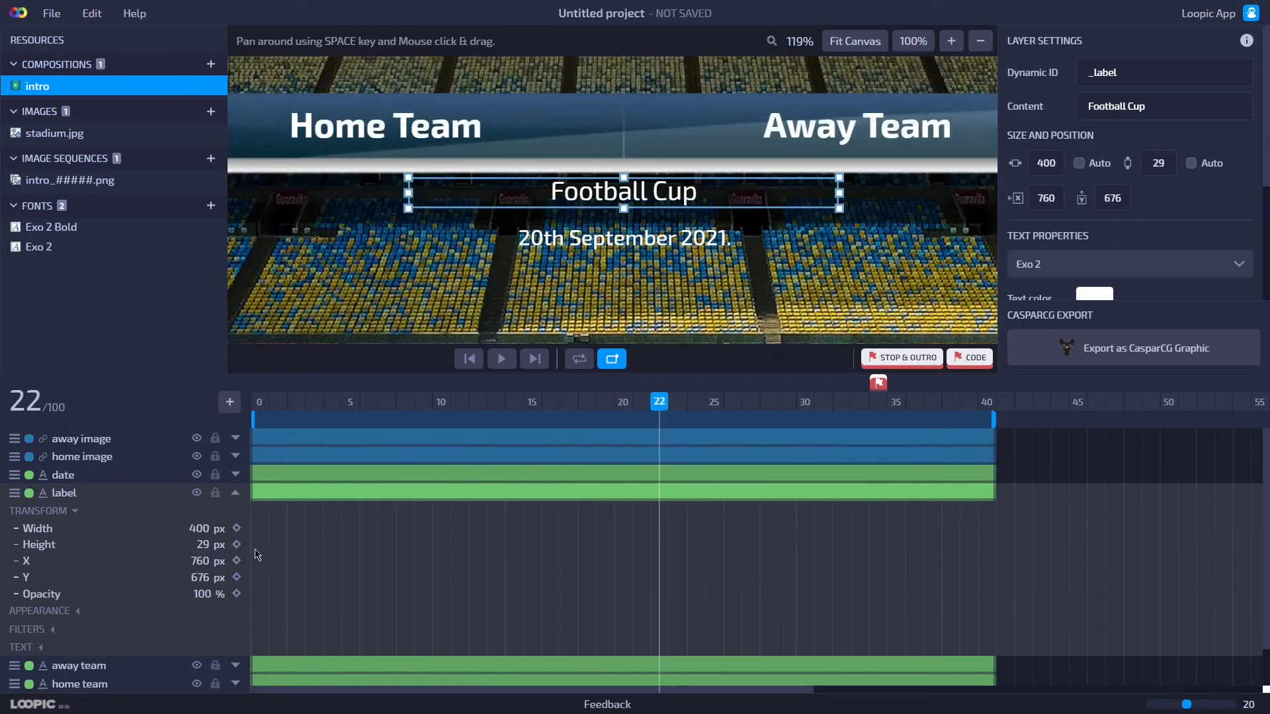
left_click(236, 593)
left_click(206, 594)
type("0")
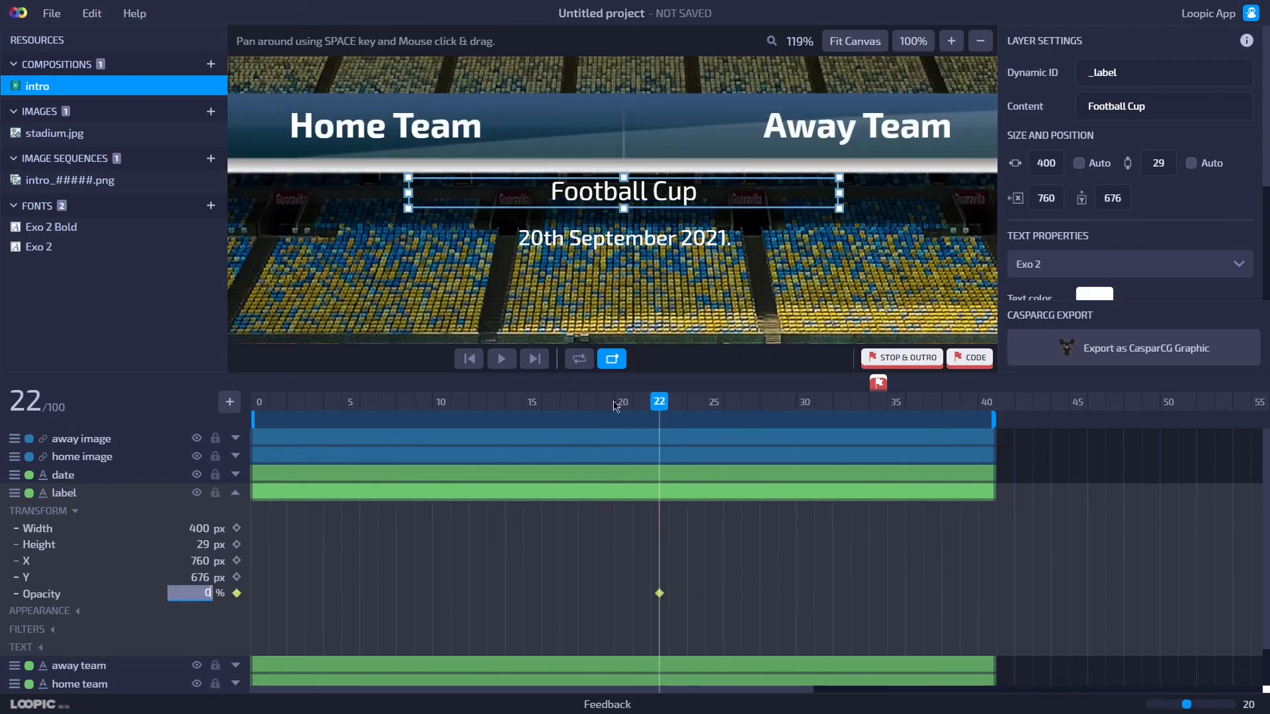
key("Return")
Key the label layer's opacity at 100% at frame 26.
left_click_drag(681, 414, 714, 415)
left_click(732, 416)
left_click(187, 593)
type("100")
key("Return")
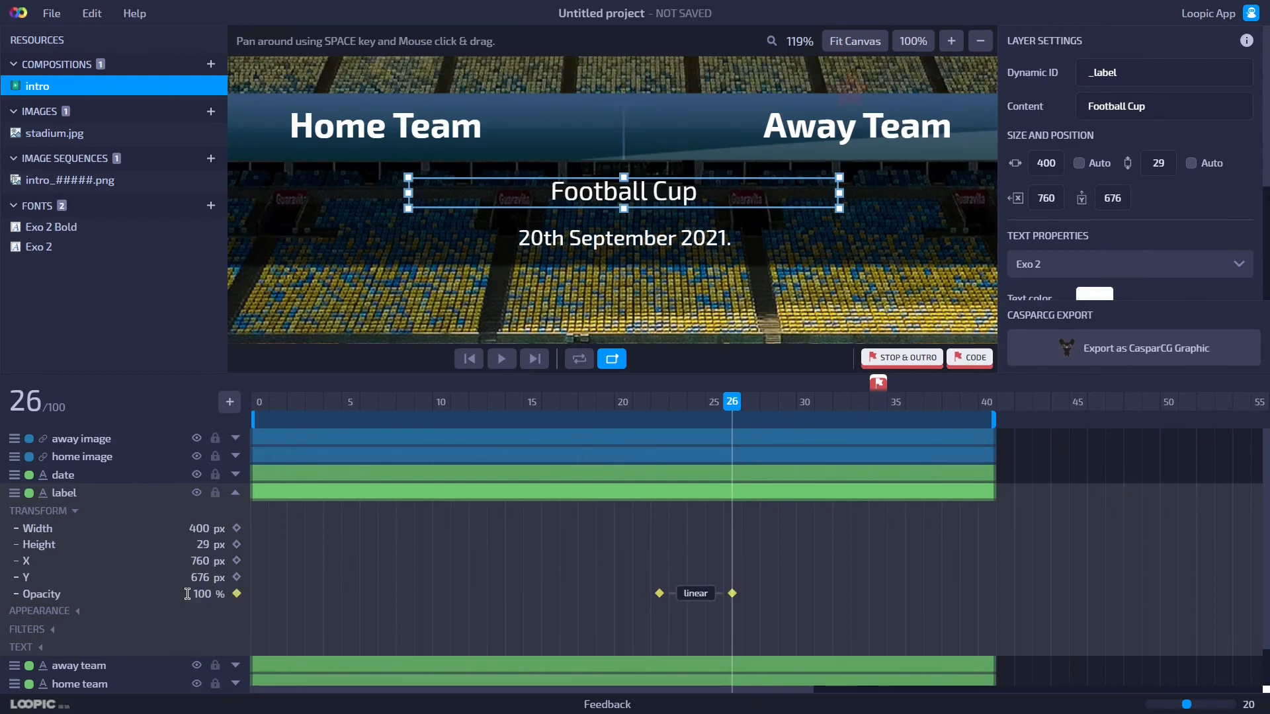
Open the date layer's properties and key its opacity at 0% at frame 25.
left_click(236, 474)
left_click(53, 493)
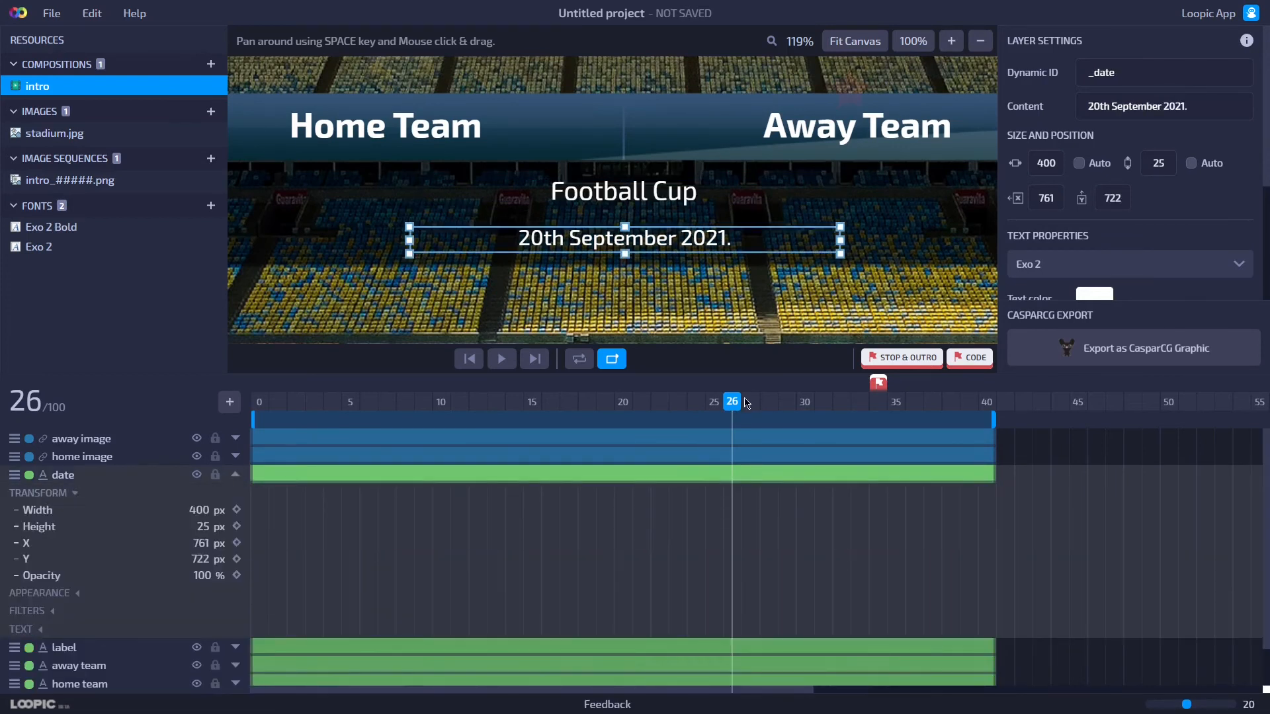
left_click(714, 405)
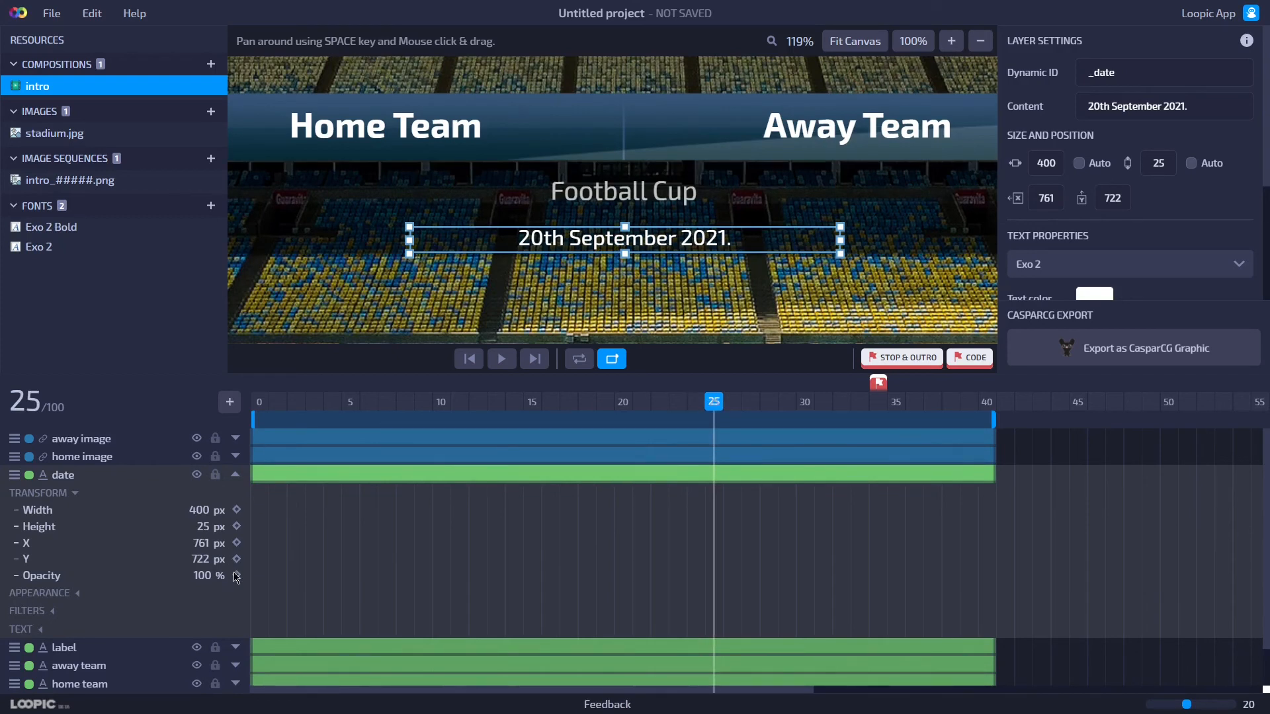
left_click(202, 575)
type("0")
left_click(236, 576)
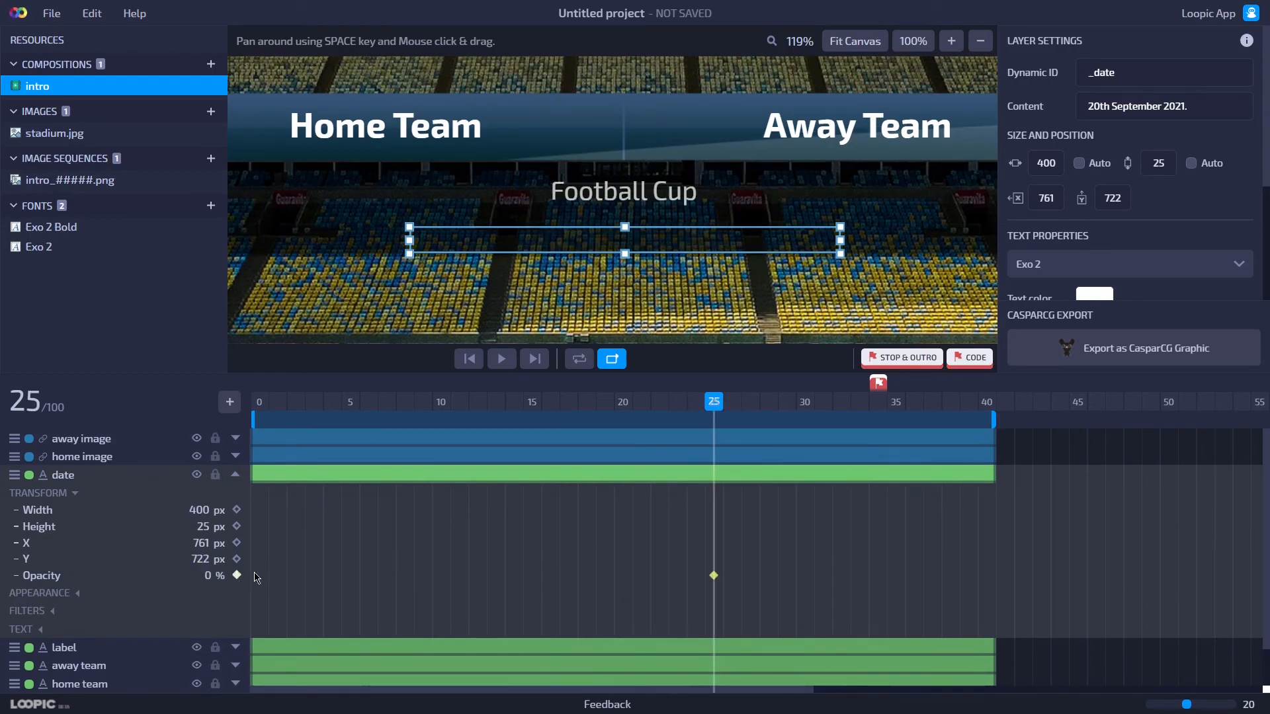
Key the date layer's opacity at 100% at frame 29.
key("Right")
key("Right")
key("Right")
key("Right")
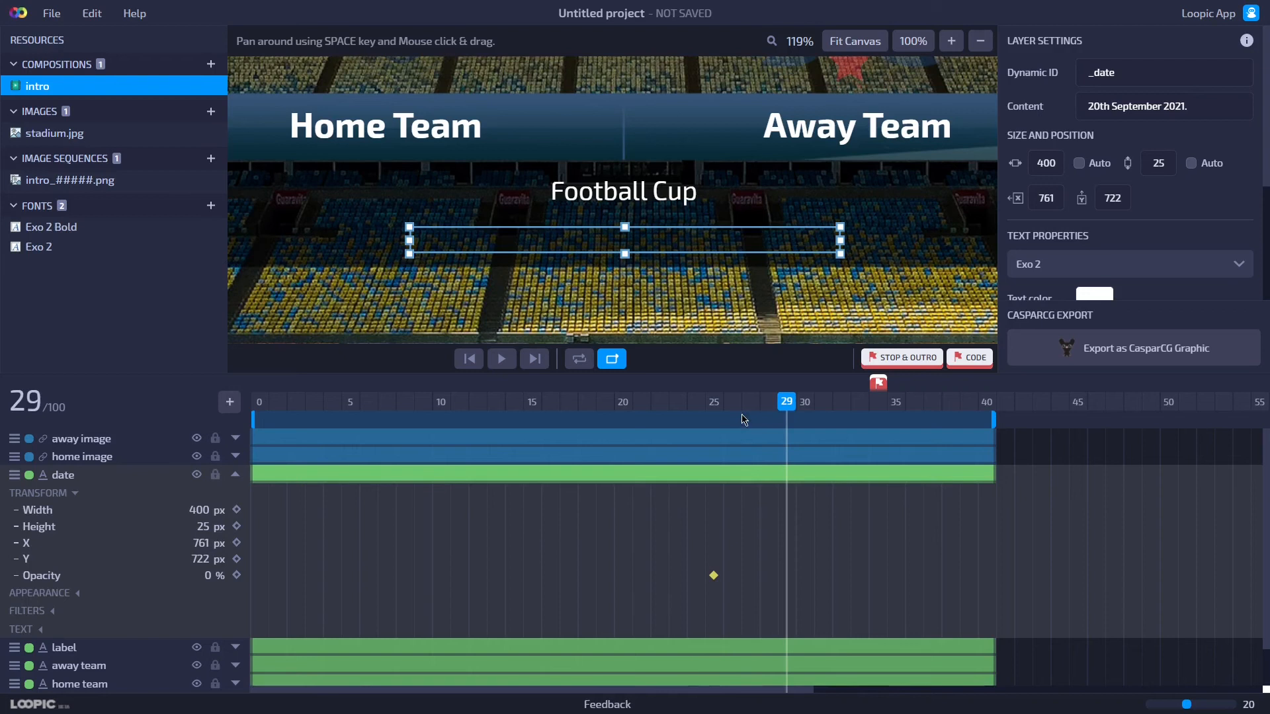
left_click(203, 575)
type("100")
key("Return")
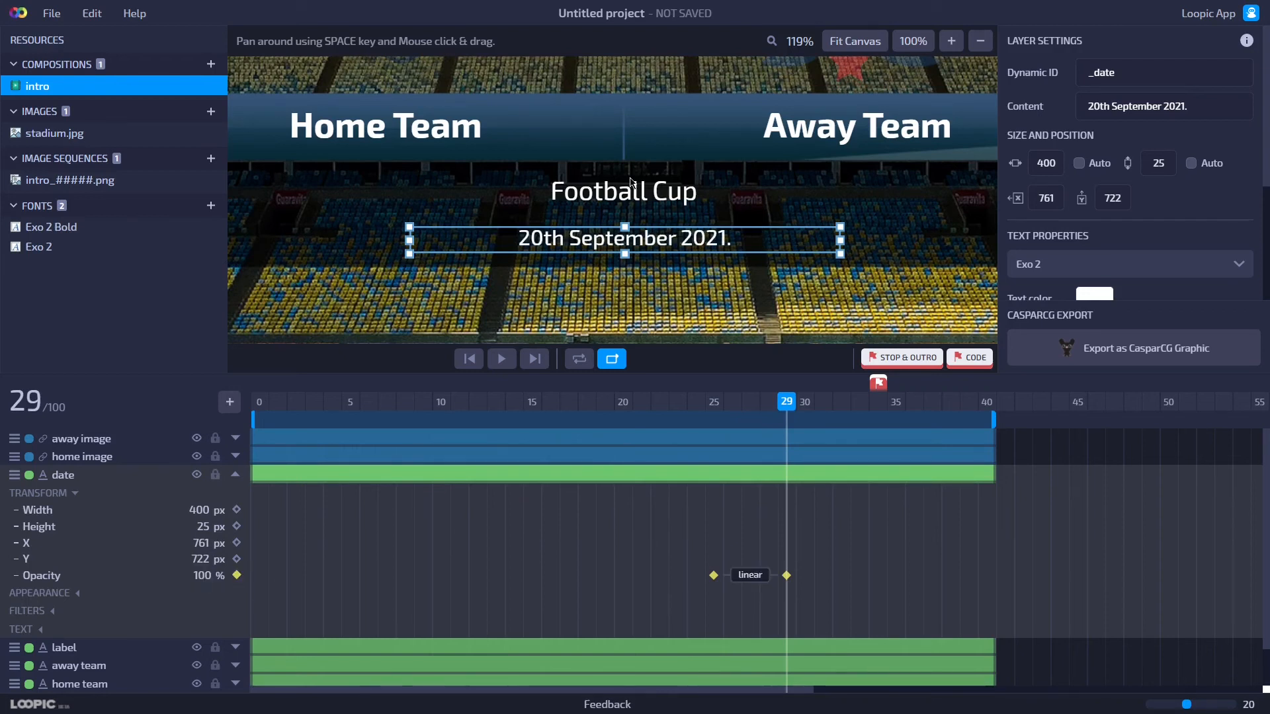
Select all layers and add opacity keyframes for them at frame 34.
left_click(863, 49)
left_click(503, 361)
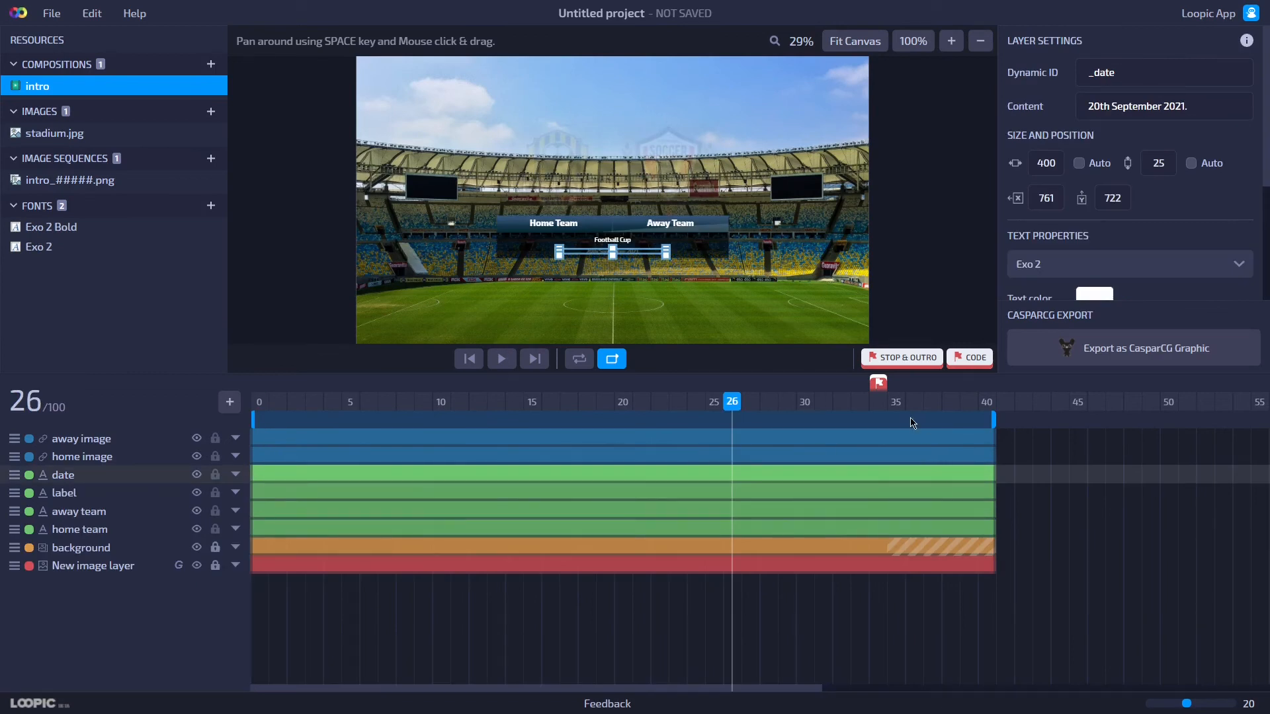
left_click(879, 404)
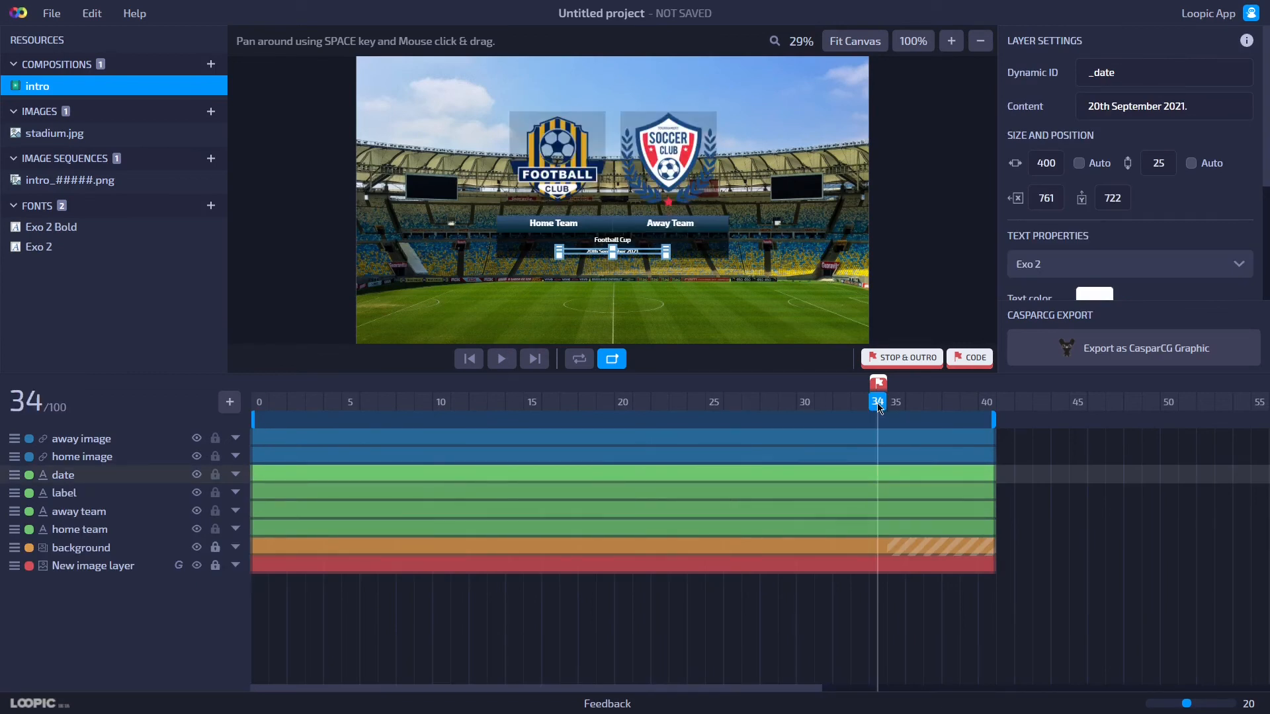
mouse_move(870, 412)
left_mouse_down()
mouse_move(968, 420)
mouse_move(886, 419)
left_mouse_up()
left_click(878, 566)
left_click_drag(879, 553, 872, 439)
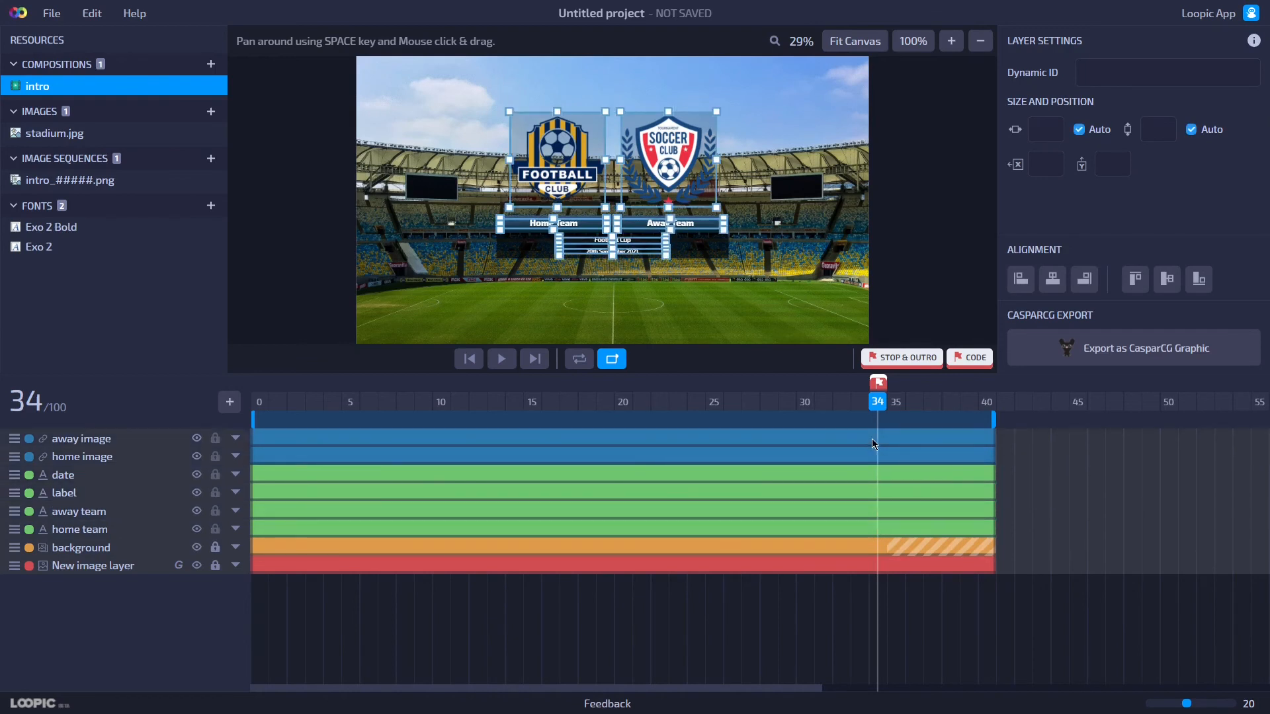
left_click(238, 440)
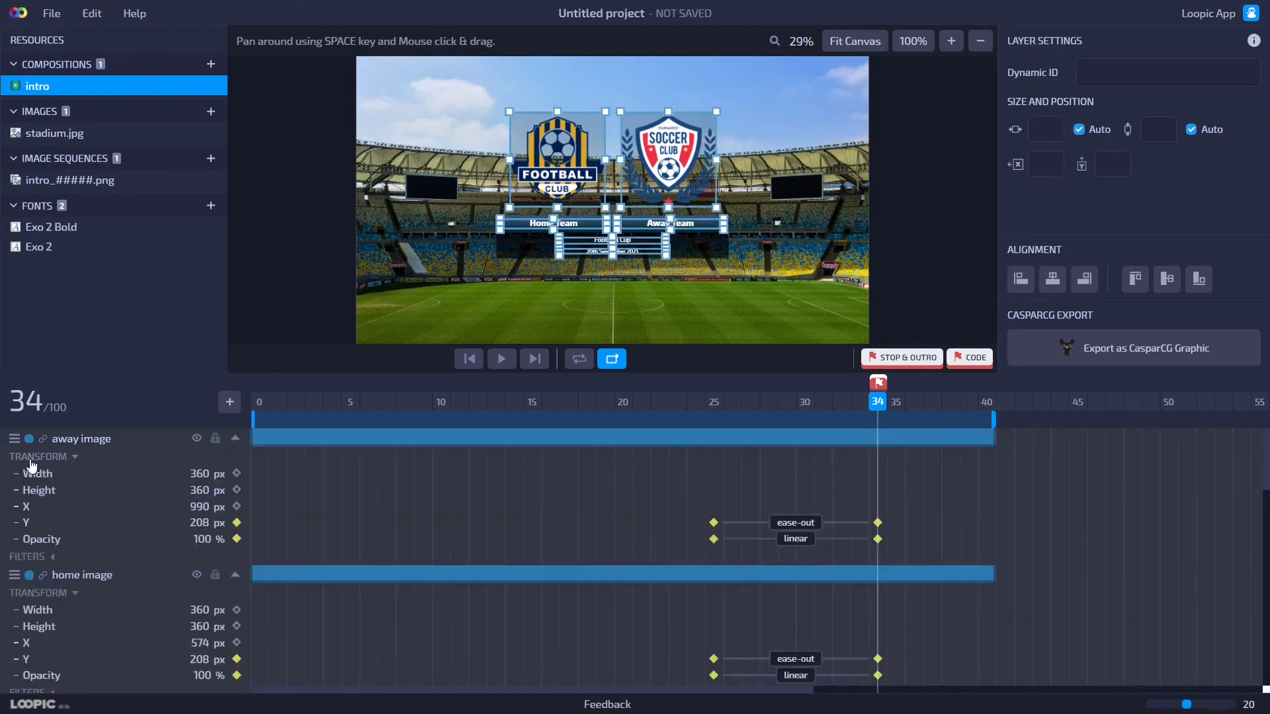
scroll(84, 542, "down", 6)
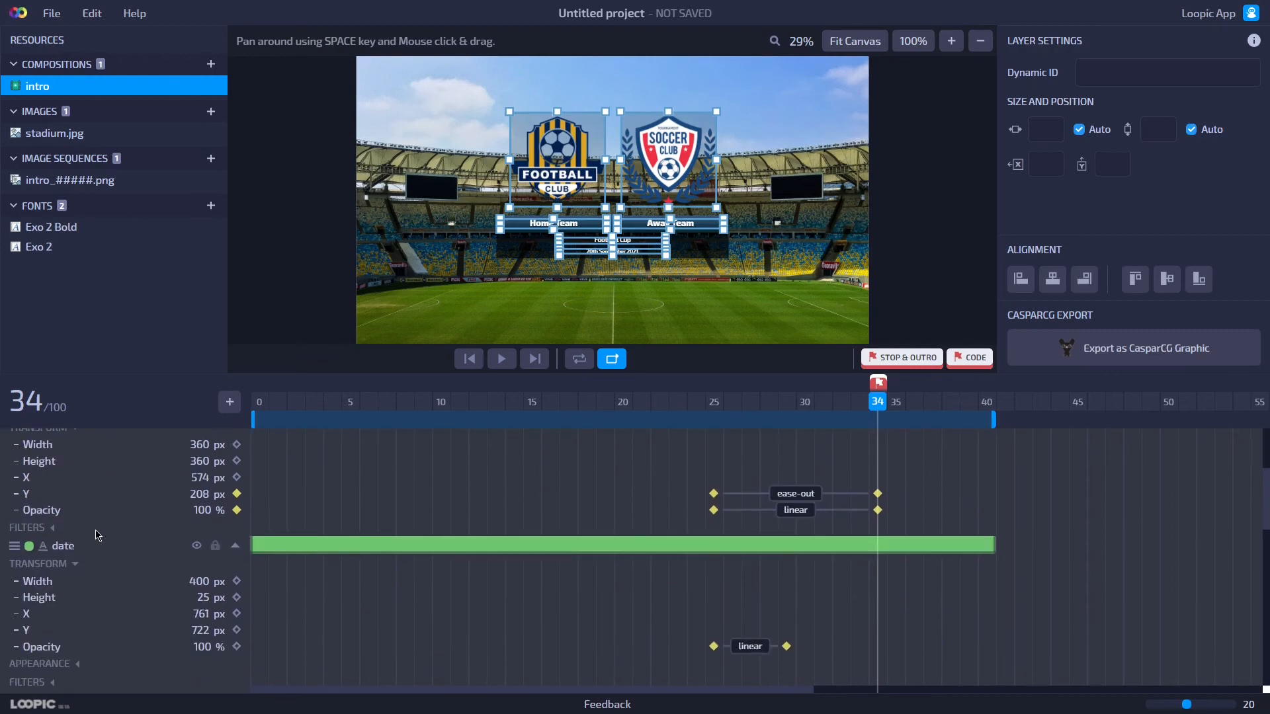
left_click(237, 481)
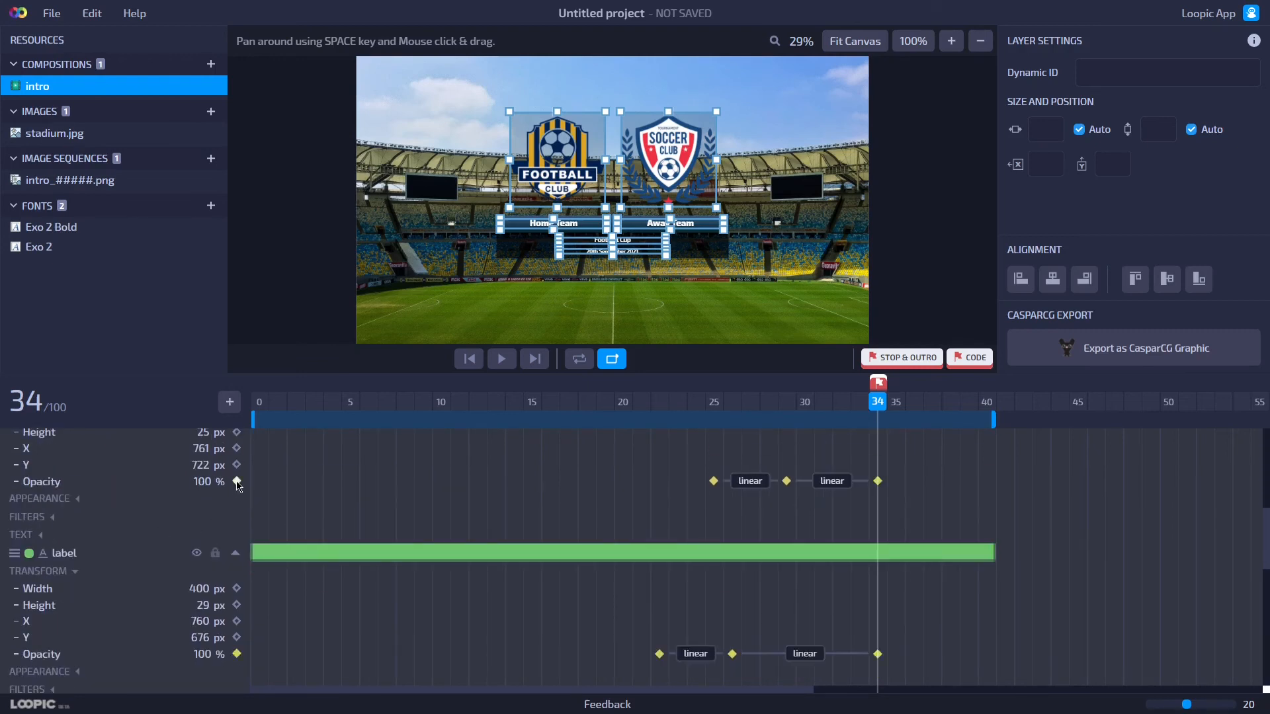
Set the opacity of all selected layers to 0% at frame 40.
scroll(867, 427, "down", 5)
left_click_drag(894, 412, 982, 422)
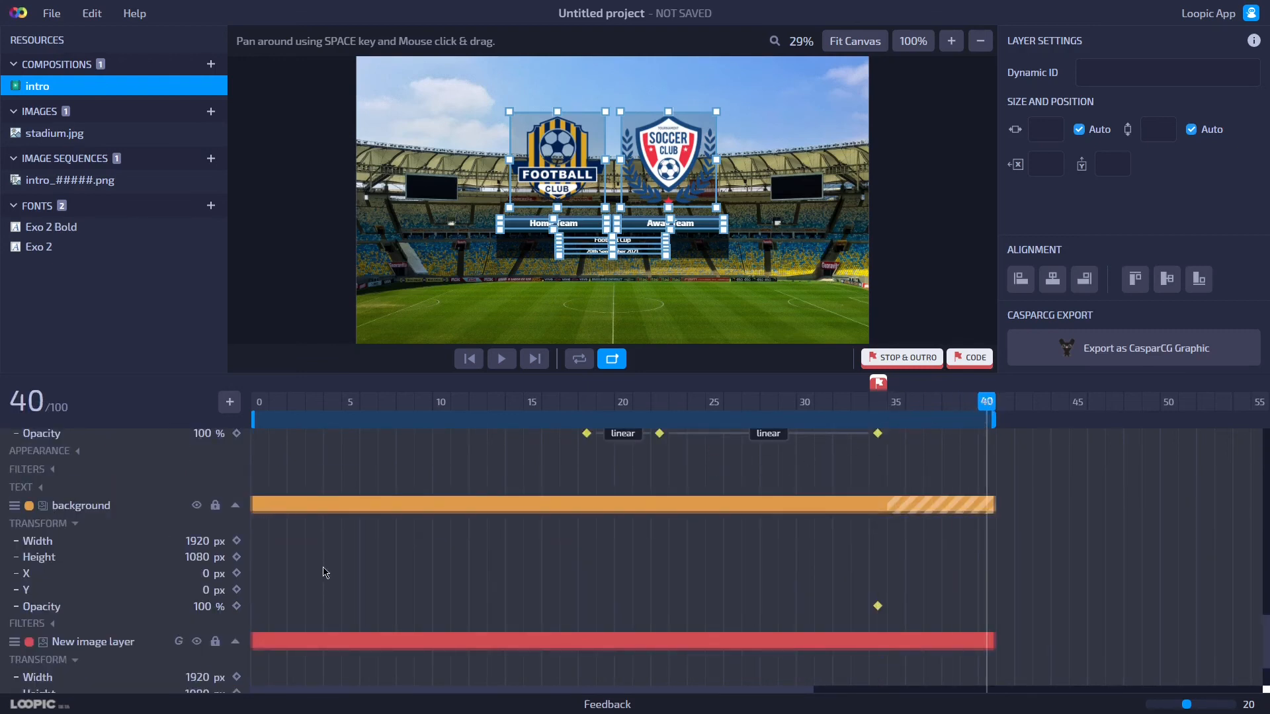
left_click(196, 607)
type("0")
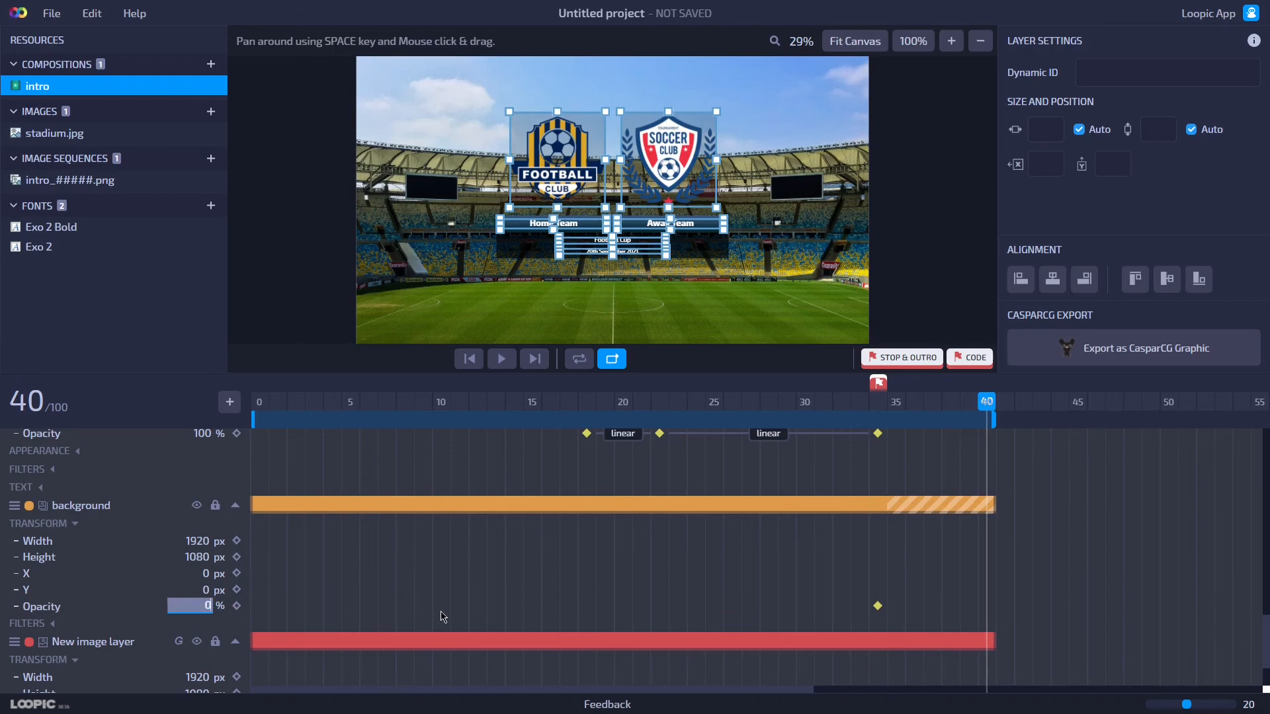
key("Return")
Remove the fade-out opacity keyframe from the New image layer.
scroll(443, 617, "down", 1)
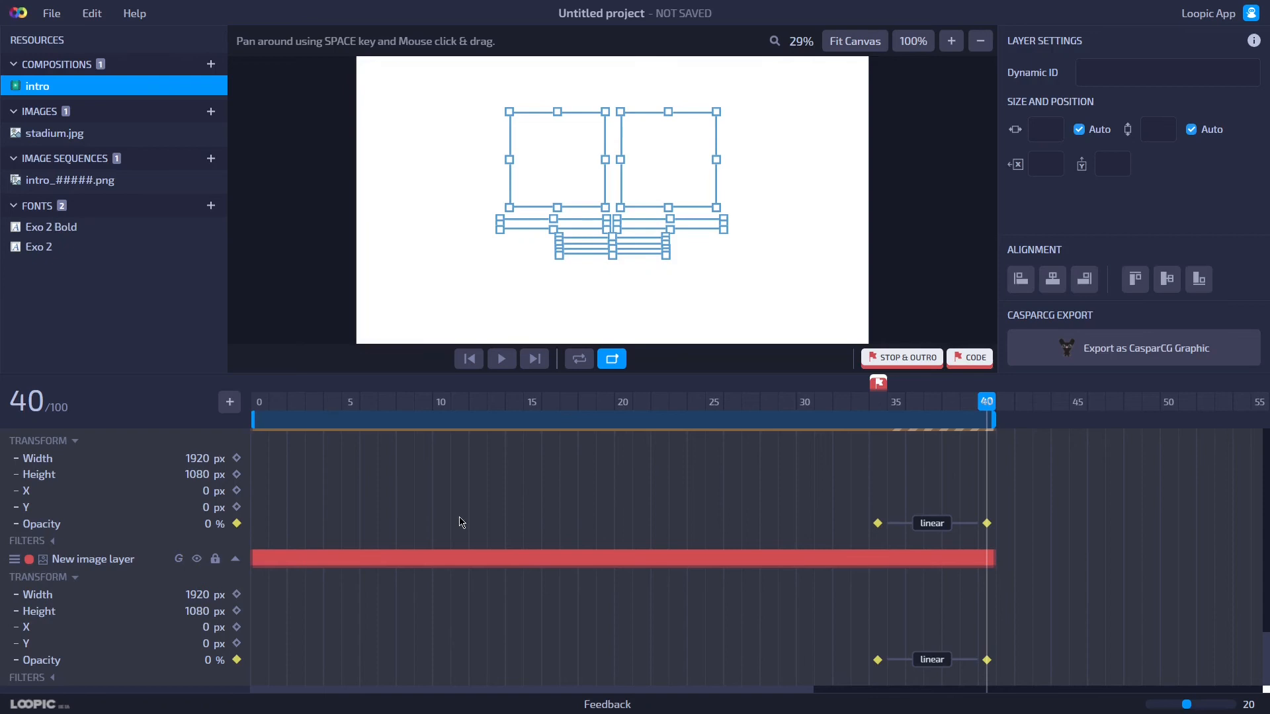
left_click(916, 313)
left_click(766, 575)
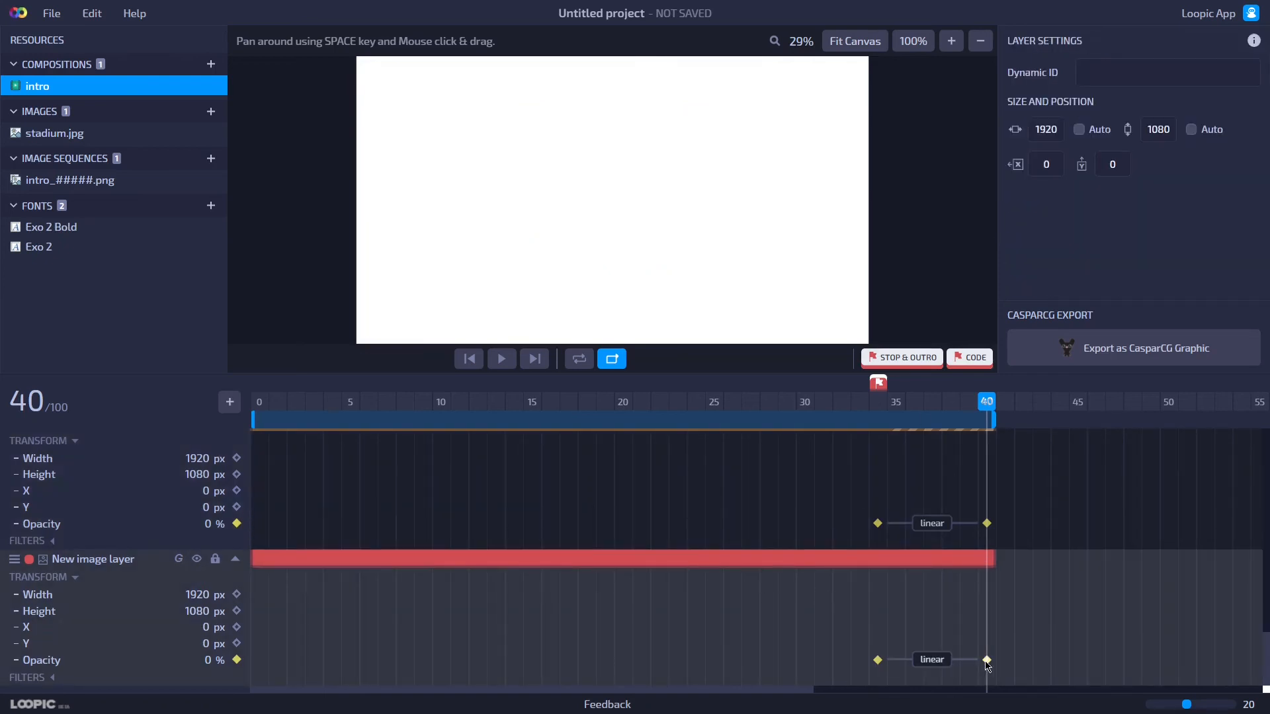
key("Delete")
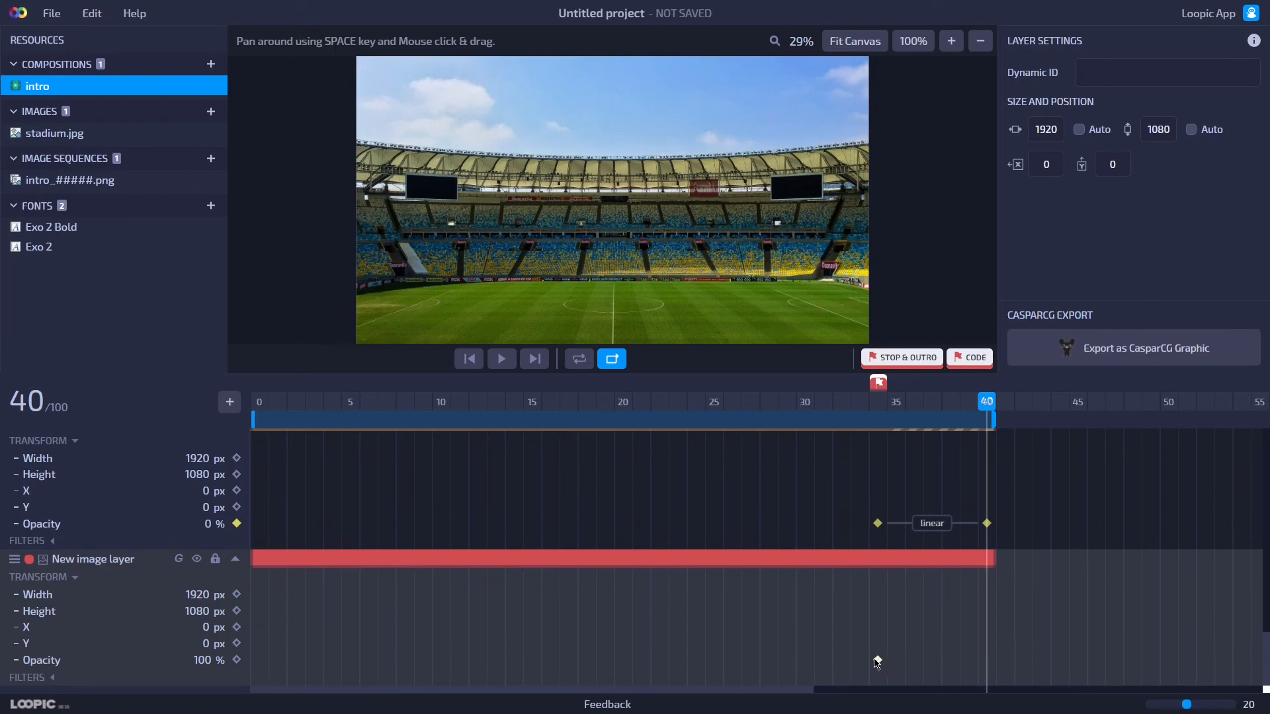
Collapse the expanded property lists of all layers in the timeline.
left_click(235, 559)
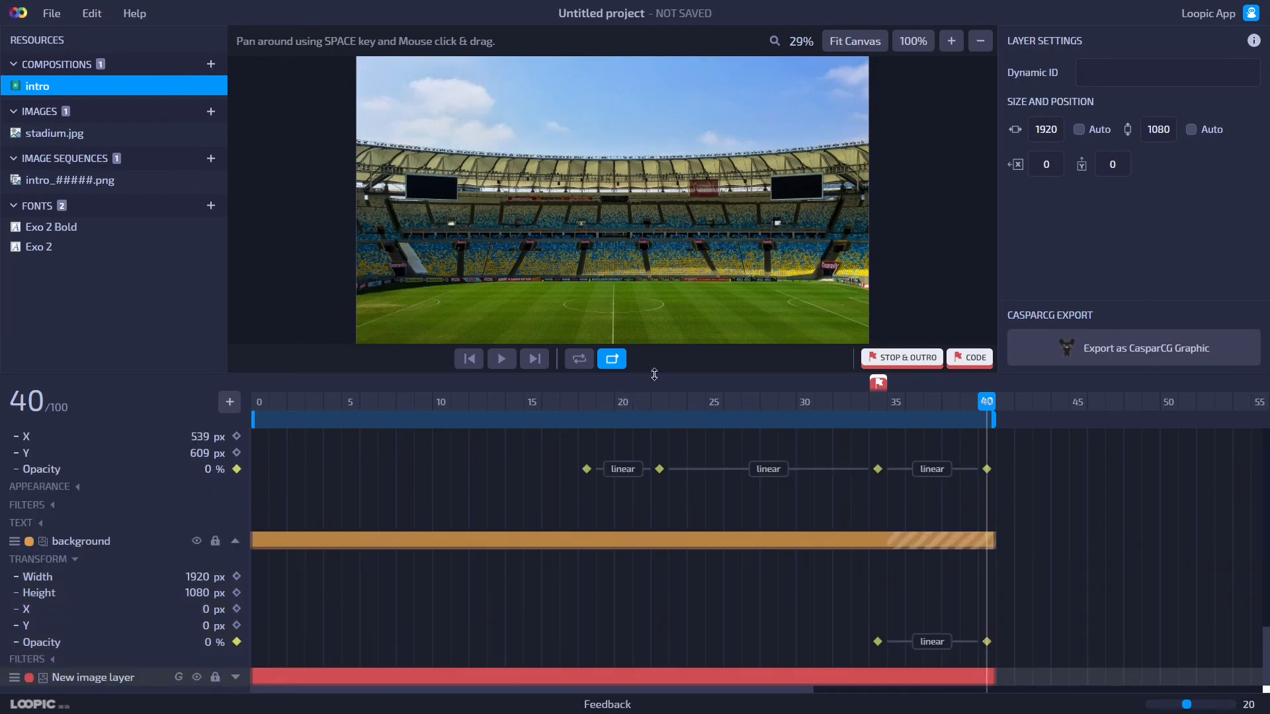
left_click(234, 541)
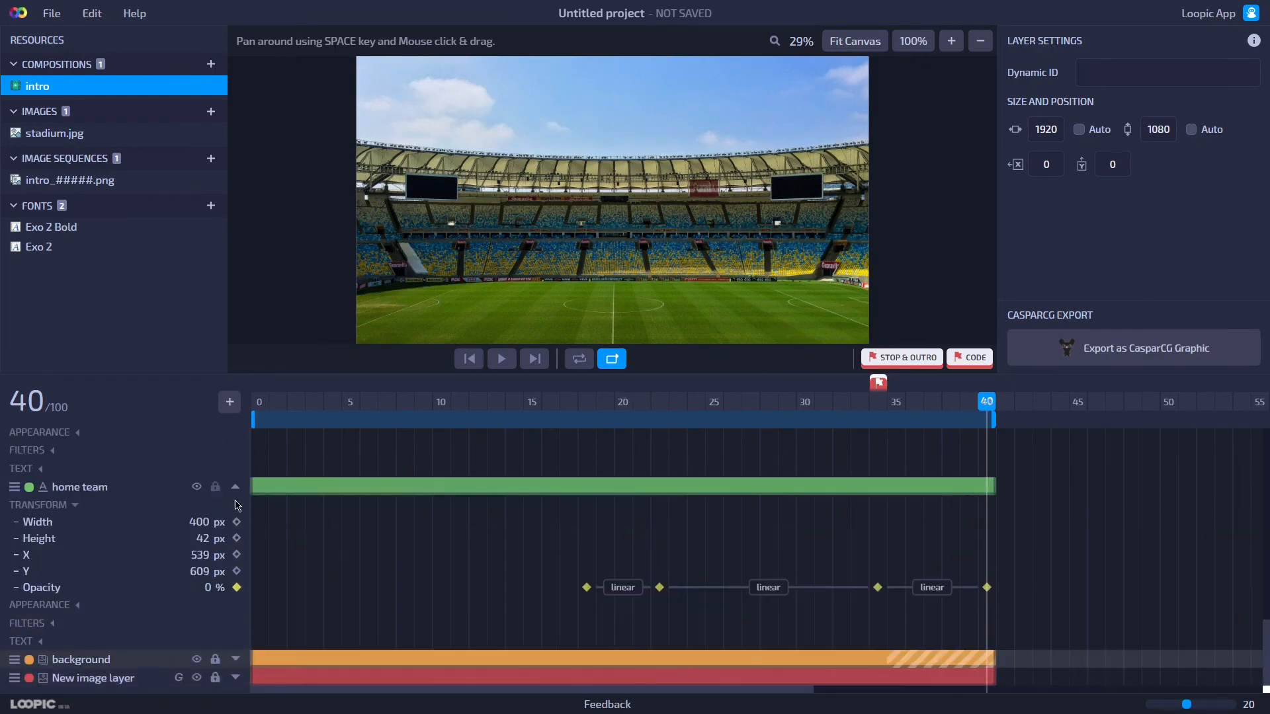
left_click(236, 489)
left_click(237, 471)
left_click(236, 453)
left_click(236, 438)
left_click(236, 433)
left_click(236, 432)
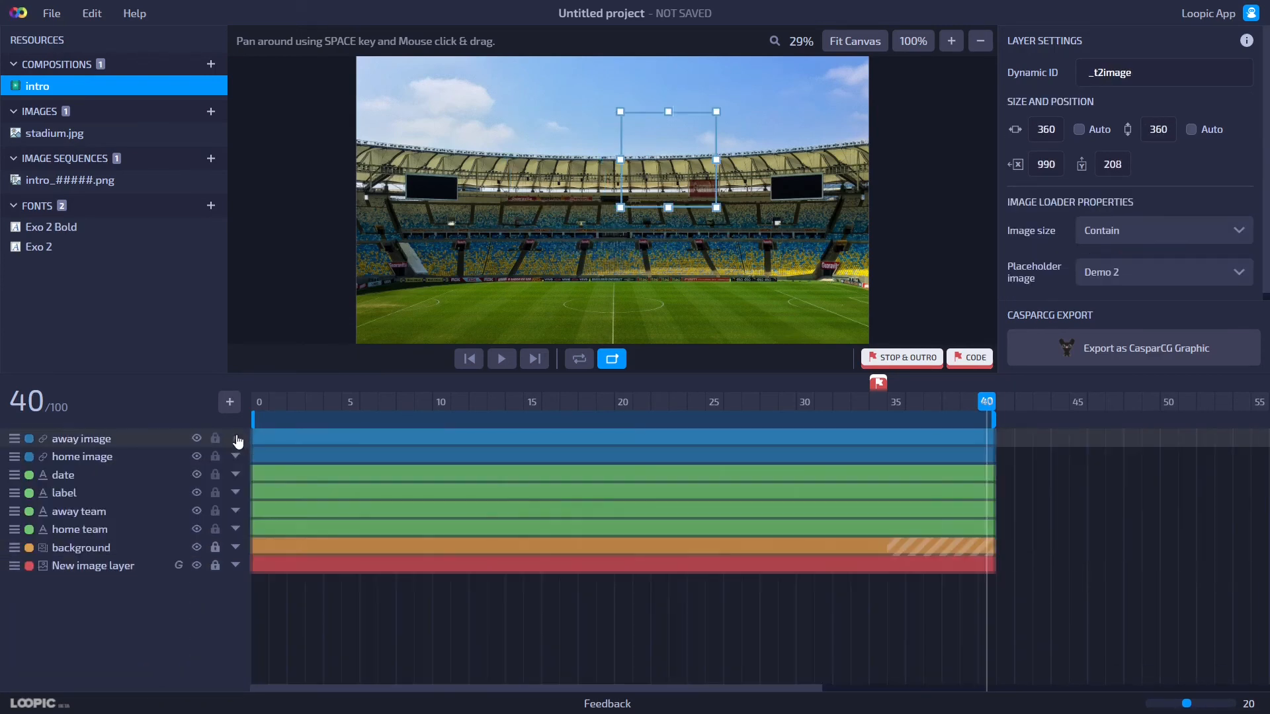
Enlarge the canvas view and play back the intro animation.
left_click(260, 356)
left_click_drag(317, 375, 308, 458)
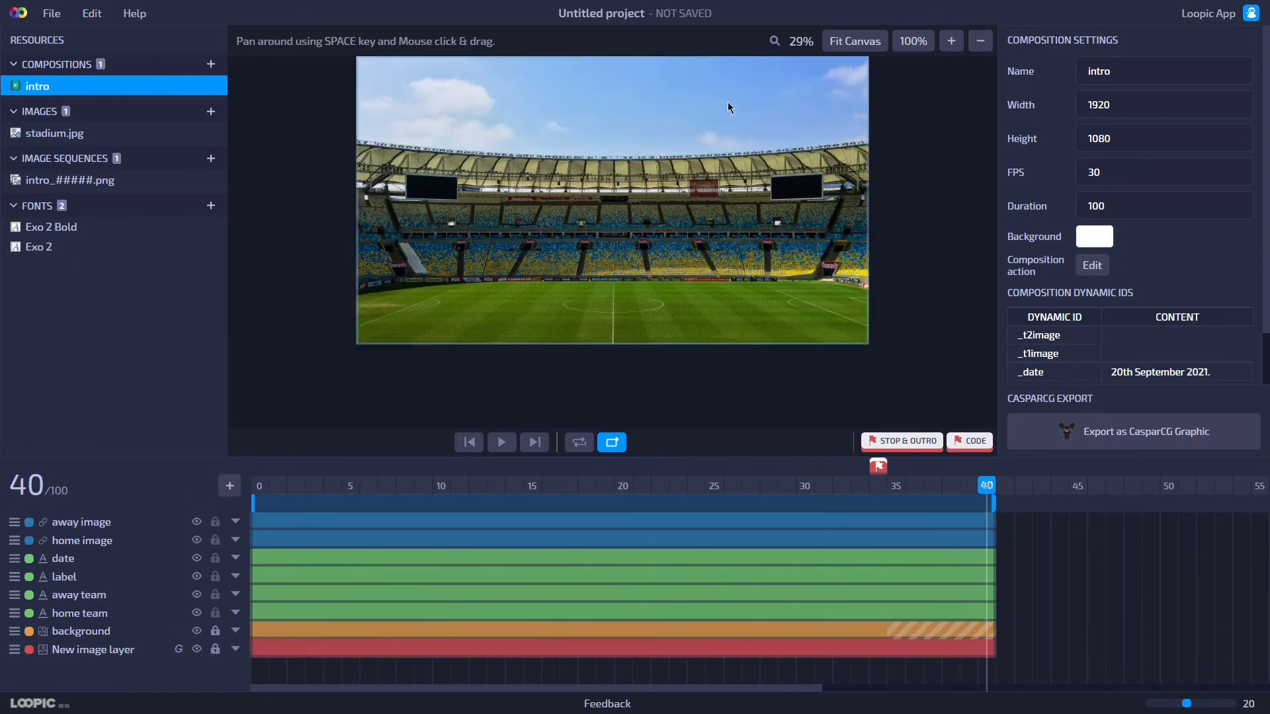
left_click(855, 41)
left_click(512, 443)
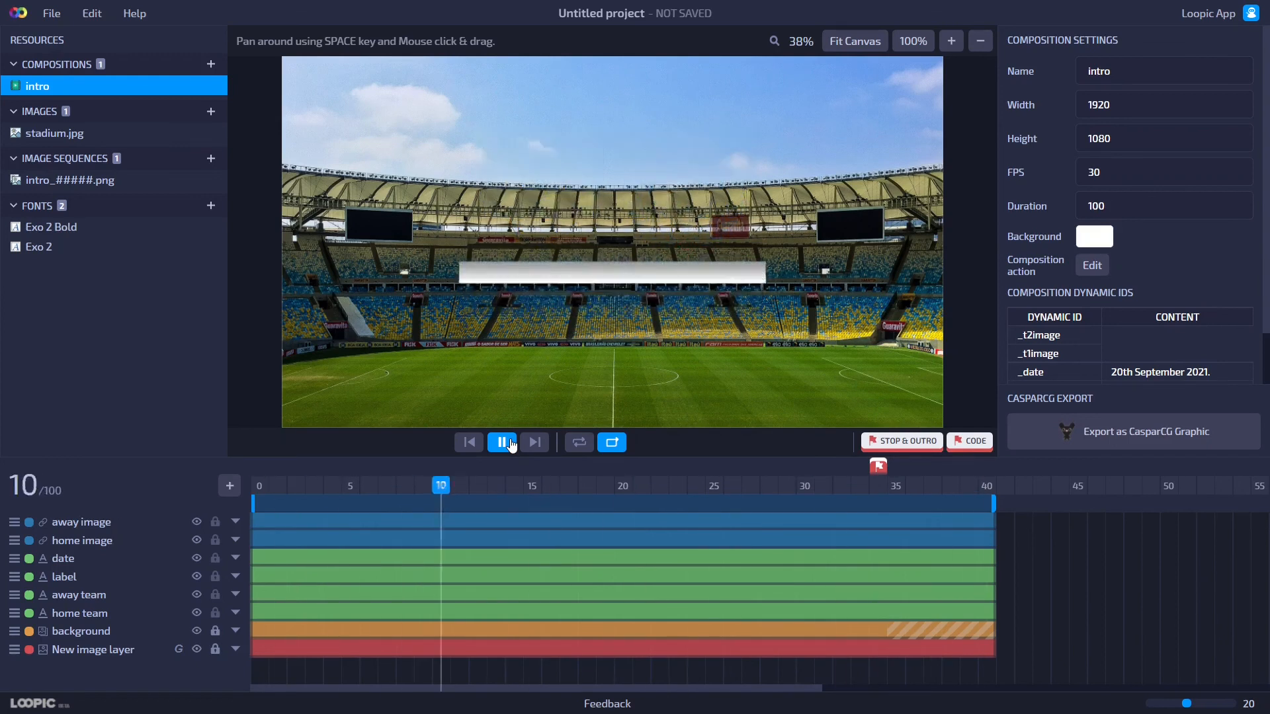
left_click(512, 444)
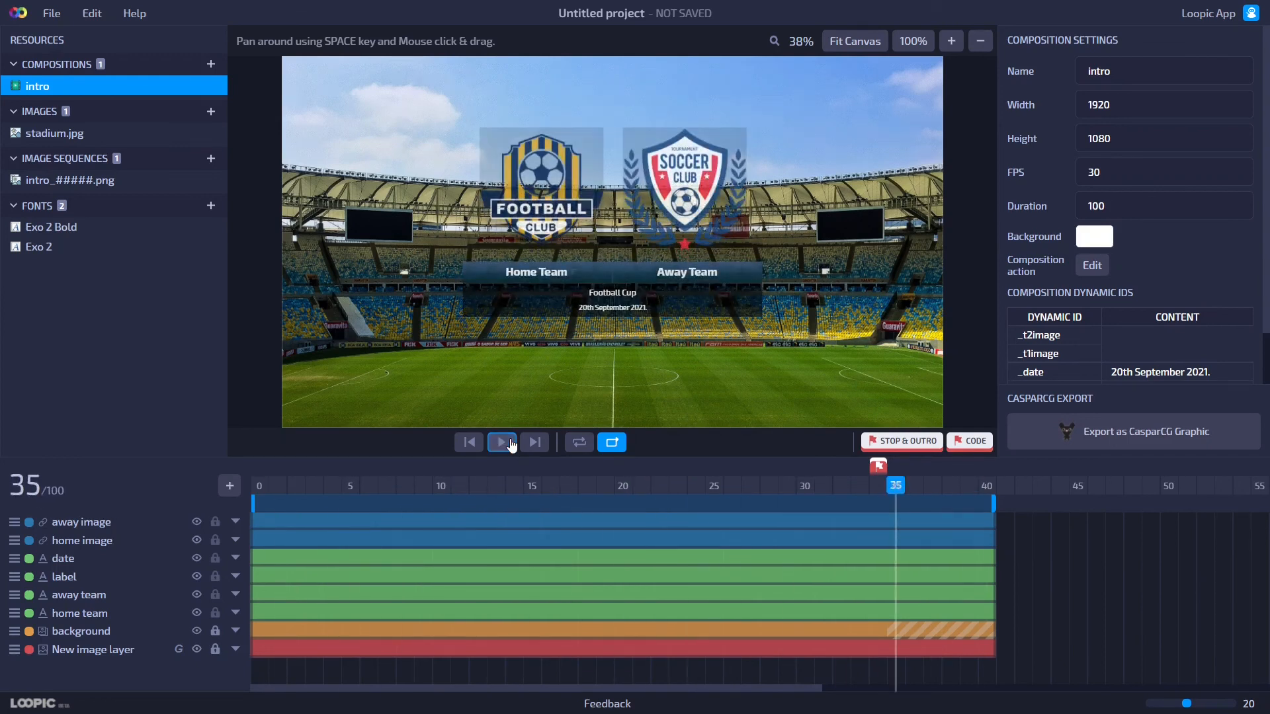
left_click(879, 489)
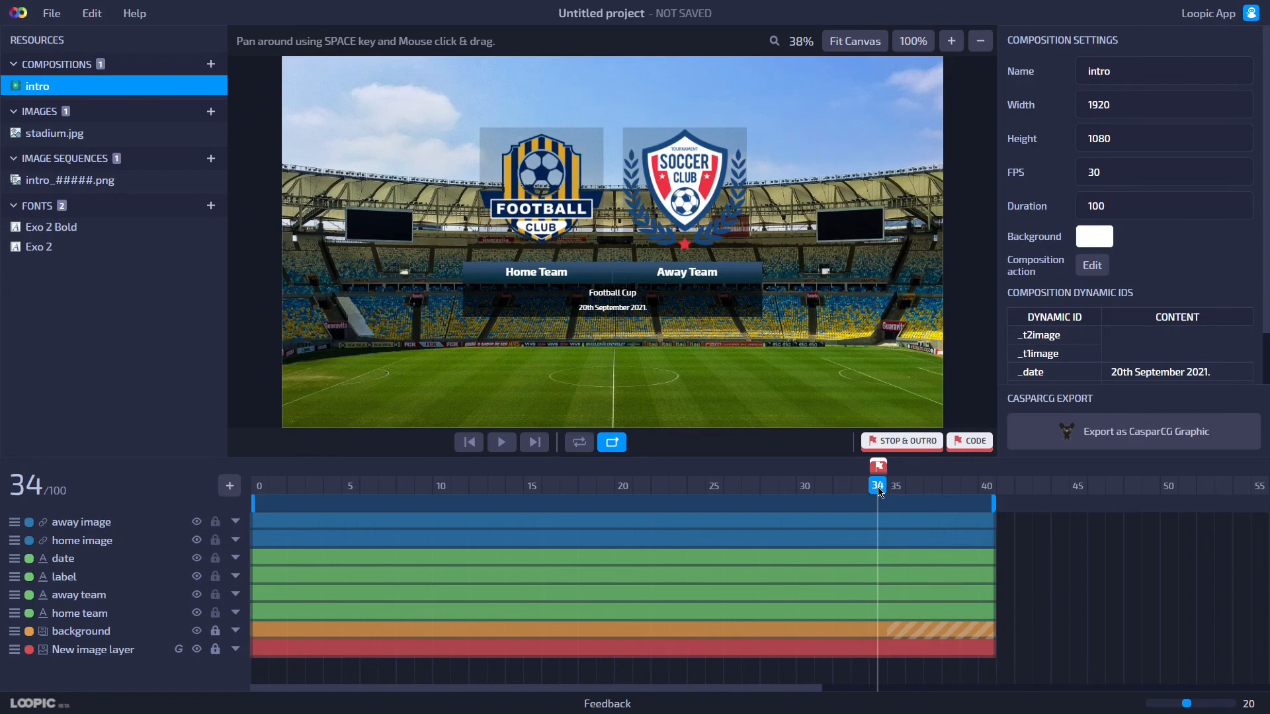
Export the composition as a CasparCG graphic into the loopic-exports folder, allowing the site to save changes.
left_click(1156, 437)
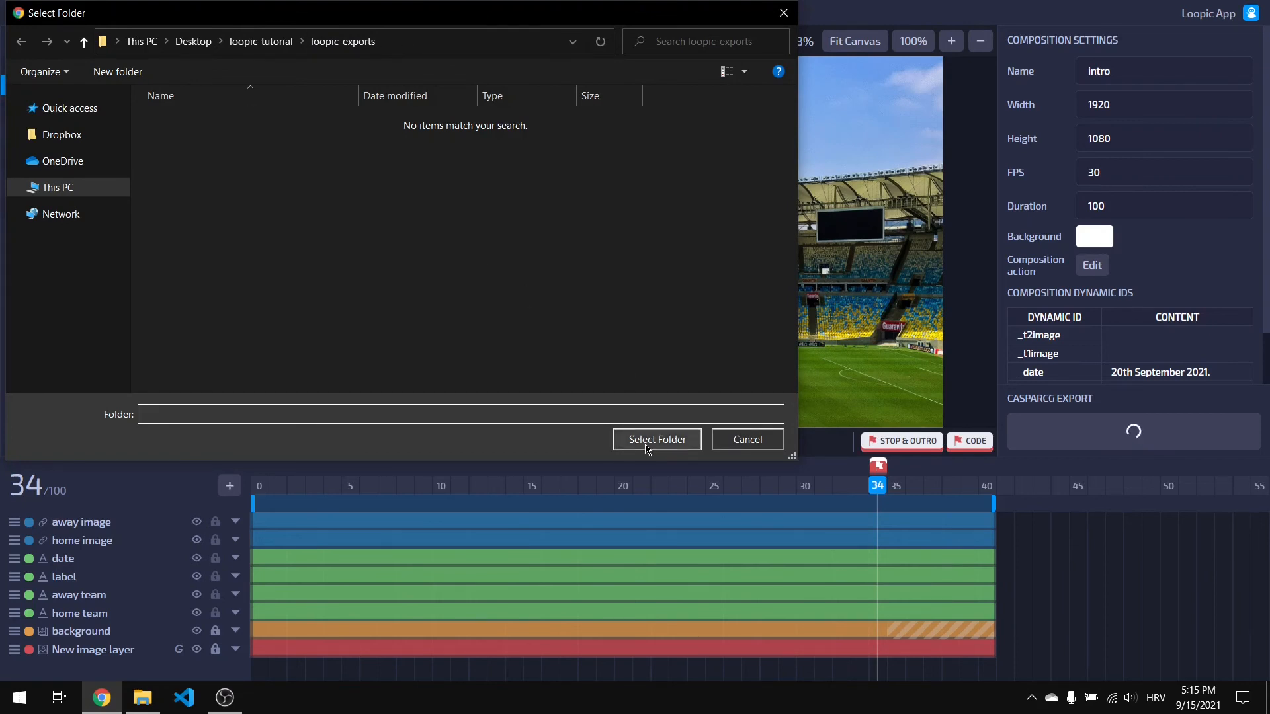
left_click(647, 444)
left_click(677, 105)
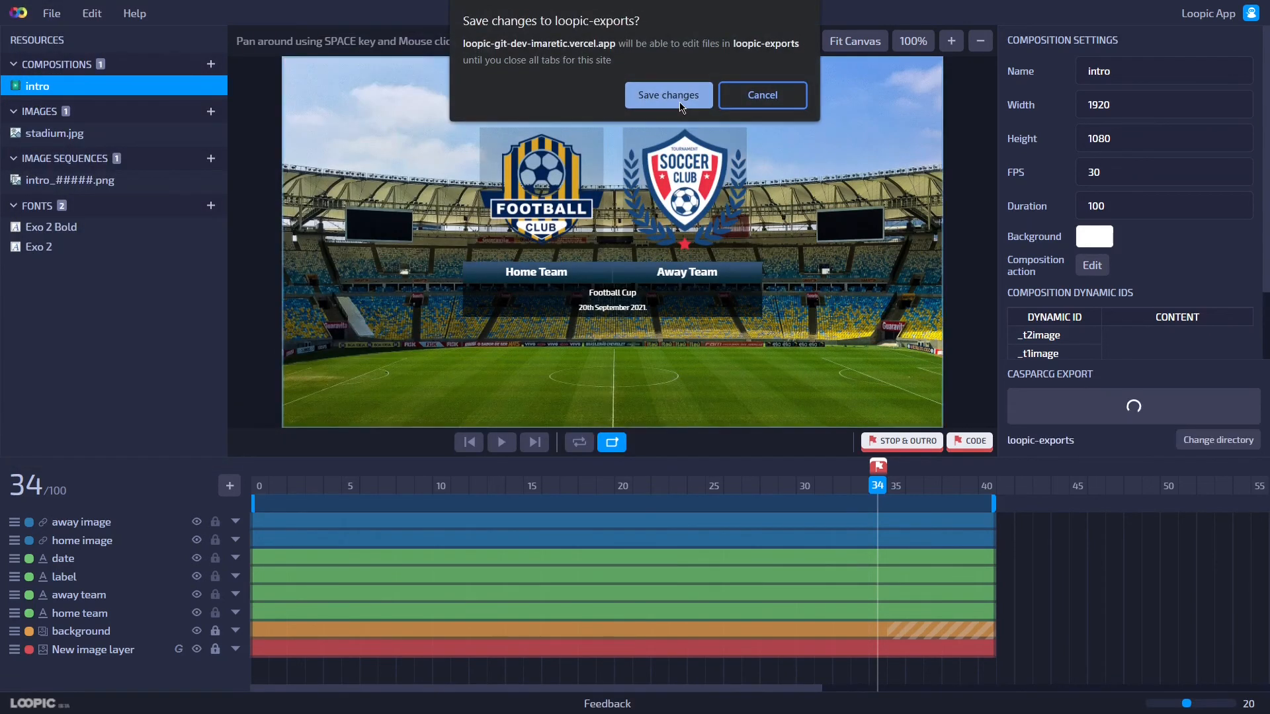
left_click(671, 96)
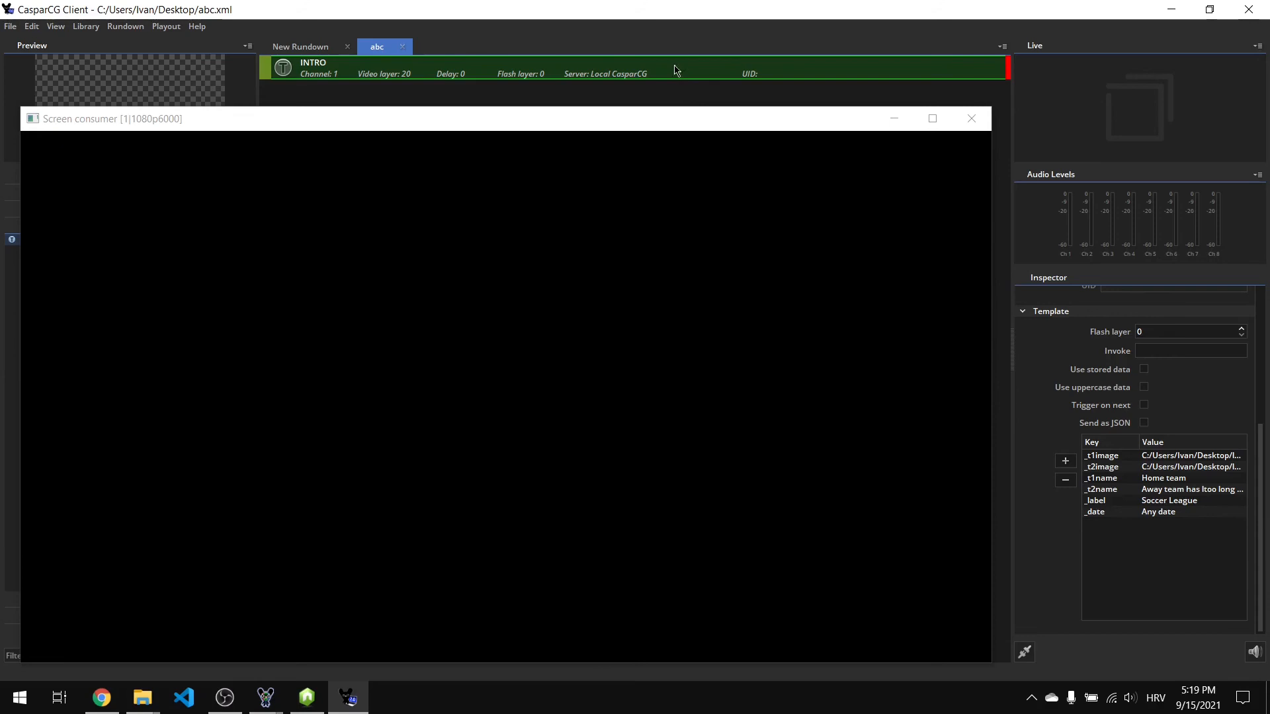
In CasparCG Client, change the _t2name template value to "Away team has long long name for intro".
left_click(896, 128)
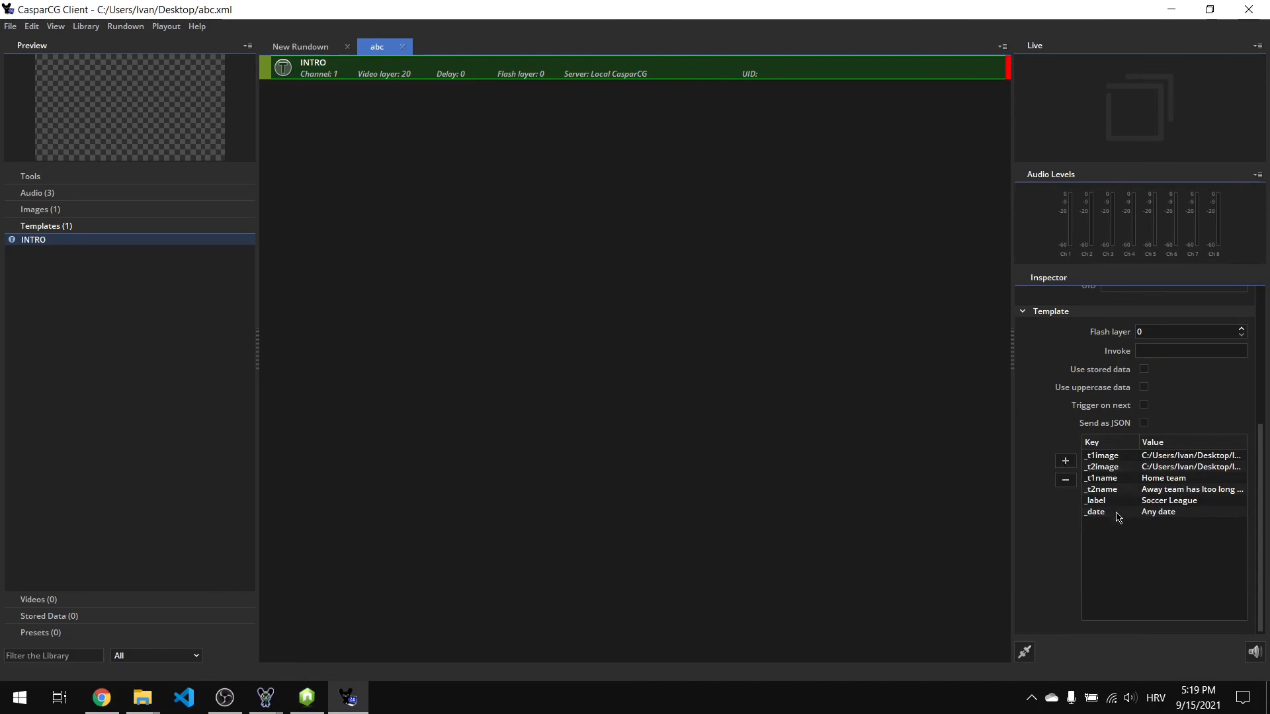
left_click_drag(1007, 510, 895, 511)
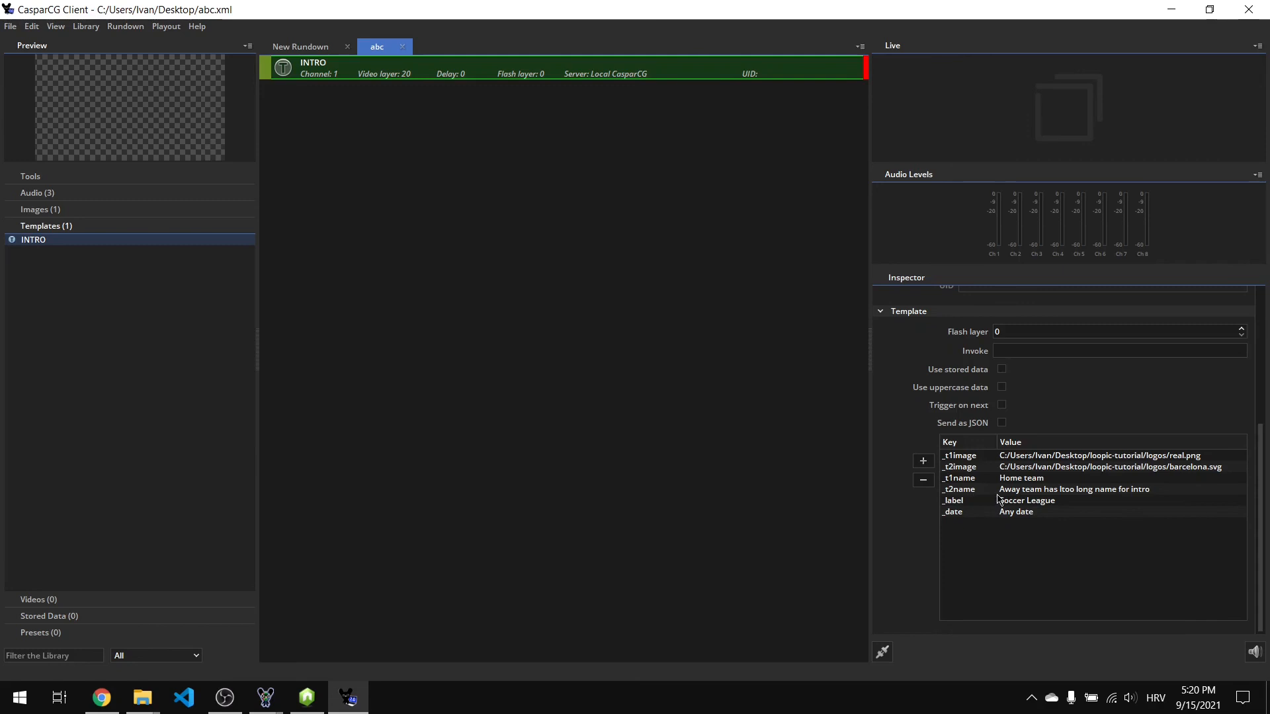
double_click(1064, 490)
left_click(933, 281)
key("Delete")
key("Delete")
type("ng long name for intro")
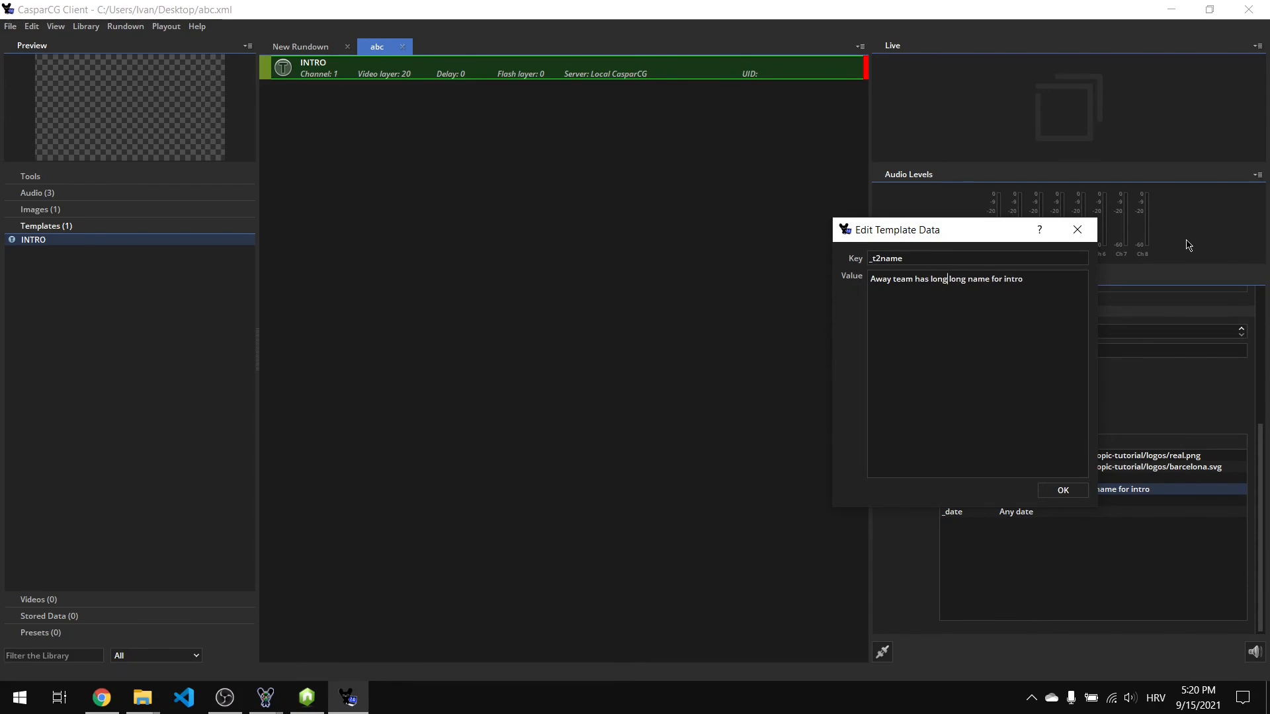
left_click(1063, 490)
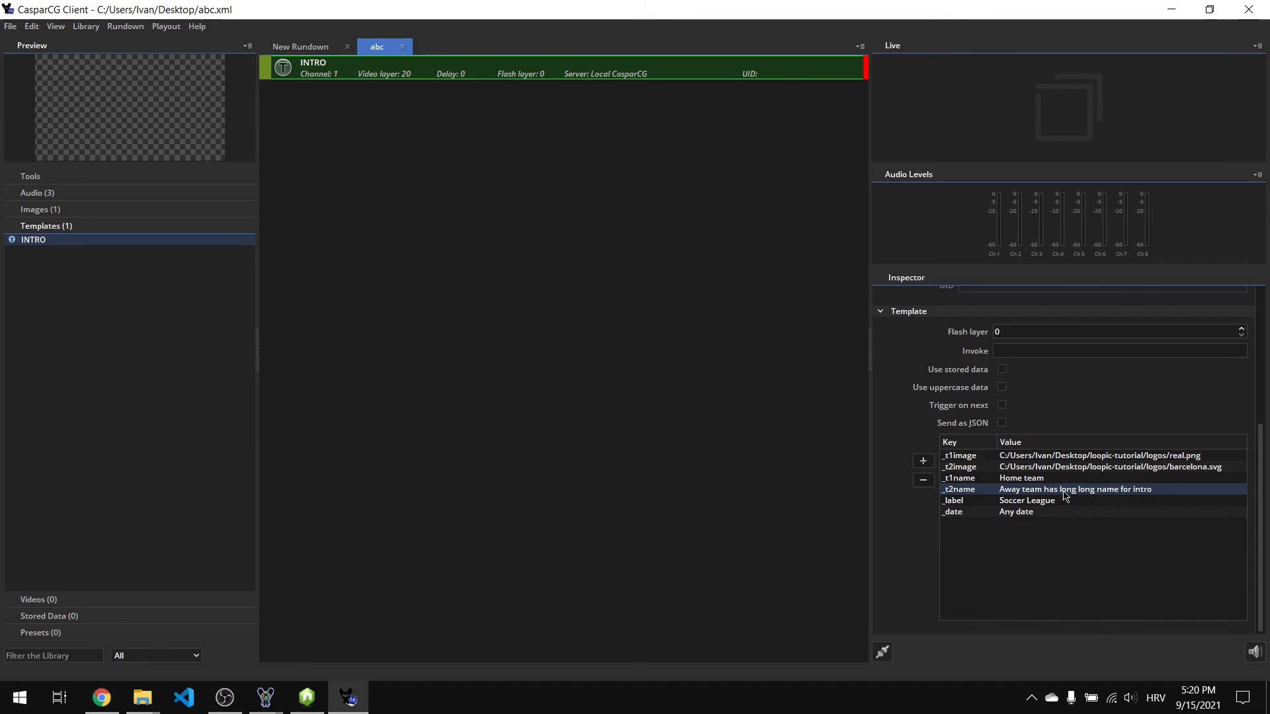
Play, stop and replay the INTRO template on the CasparCG screen output.
left_click(265, 698)
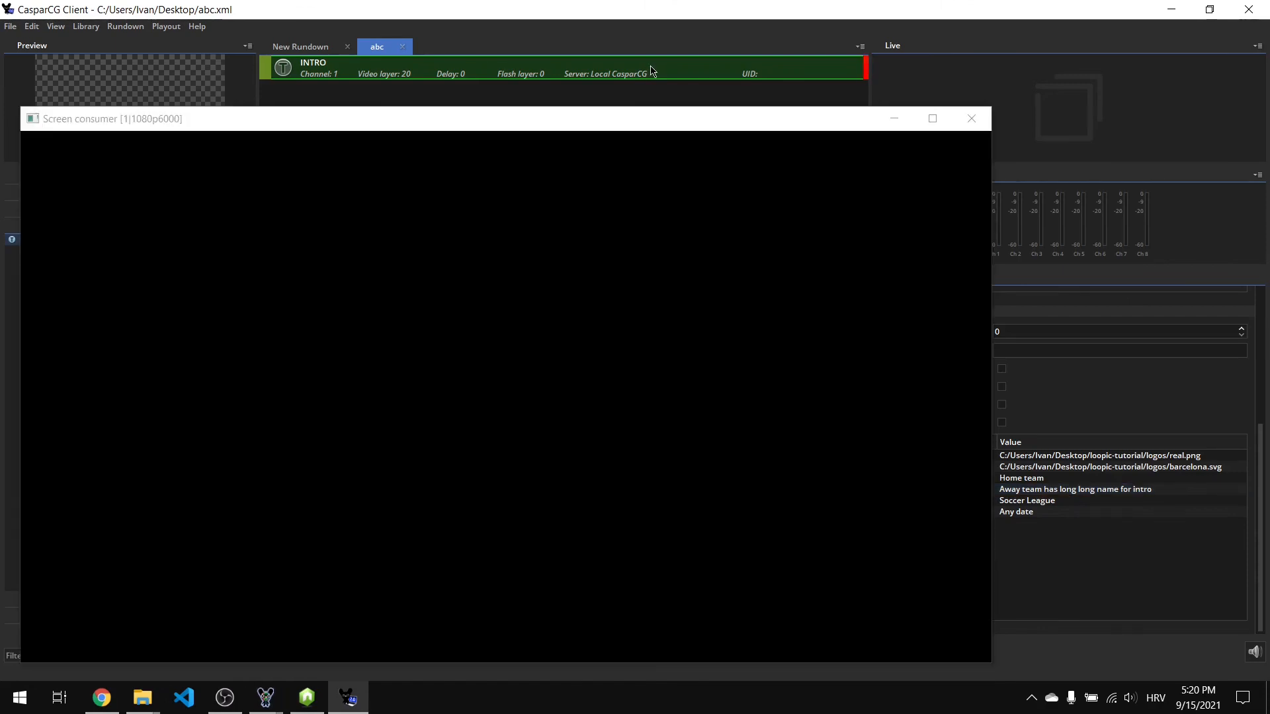
key("F2")
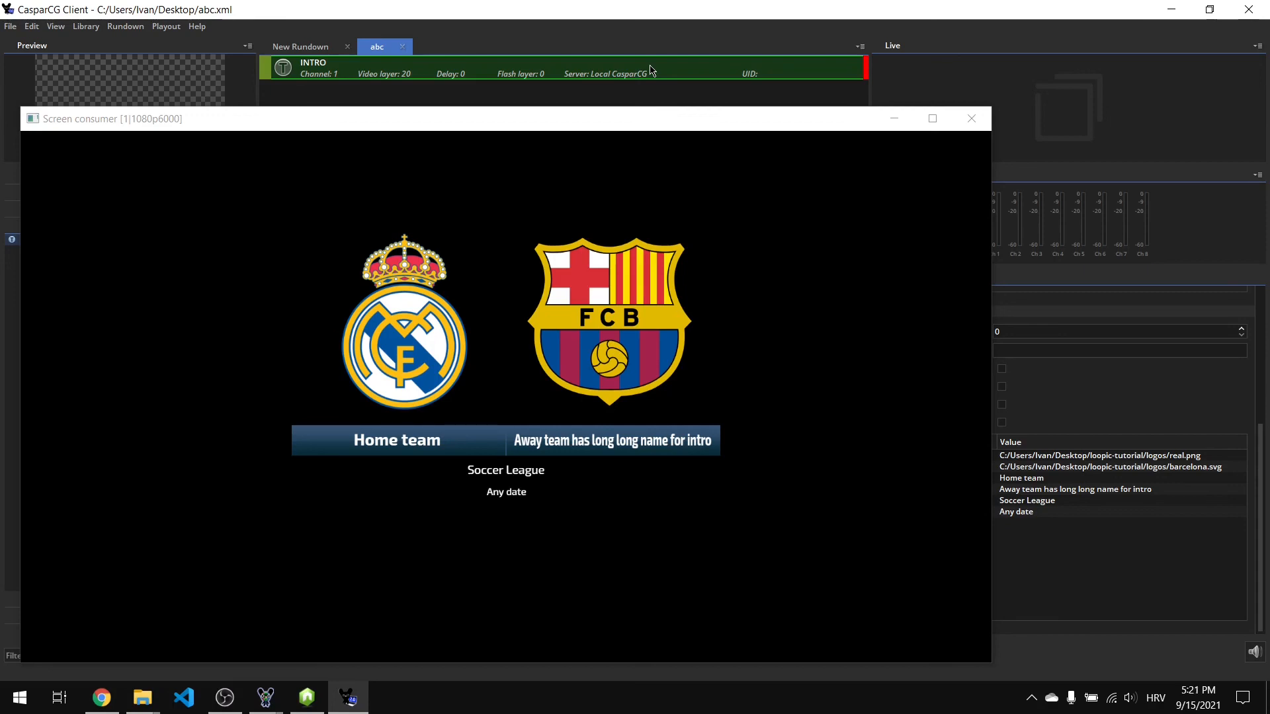
key("F1")
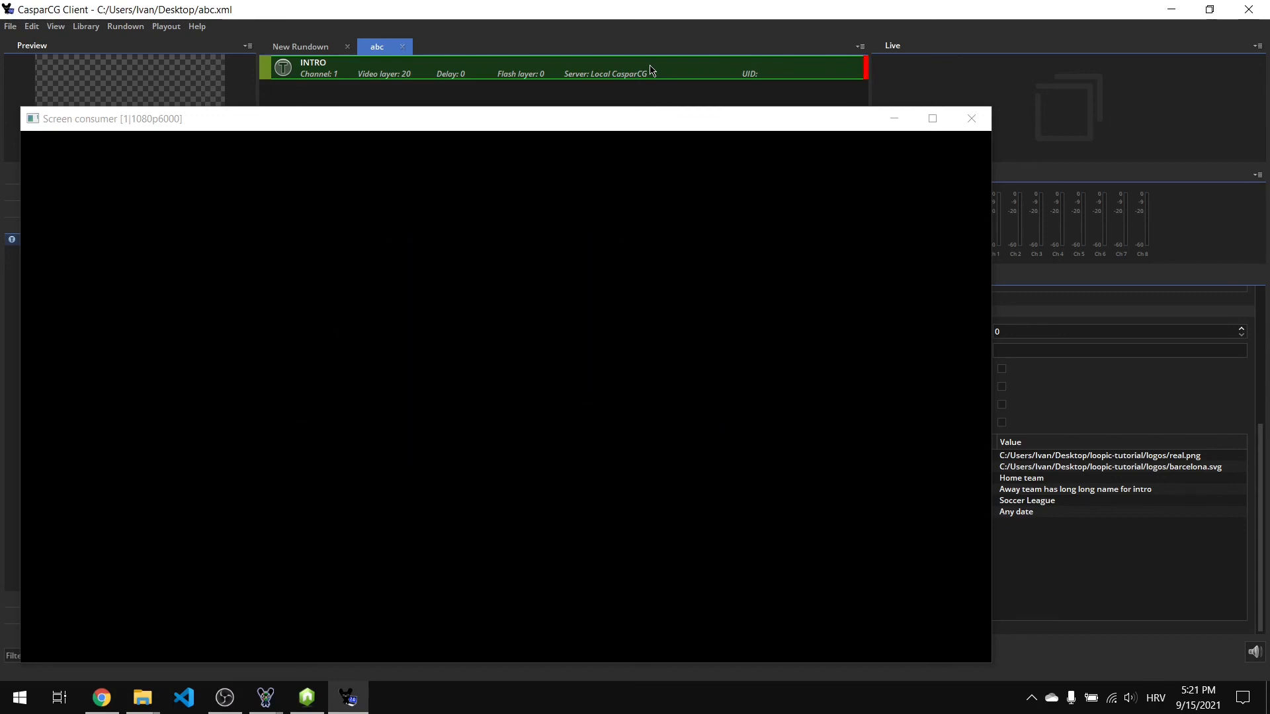
key("F2")
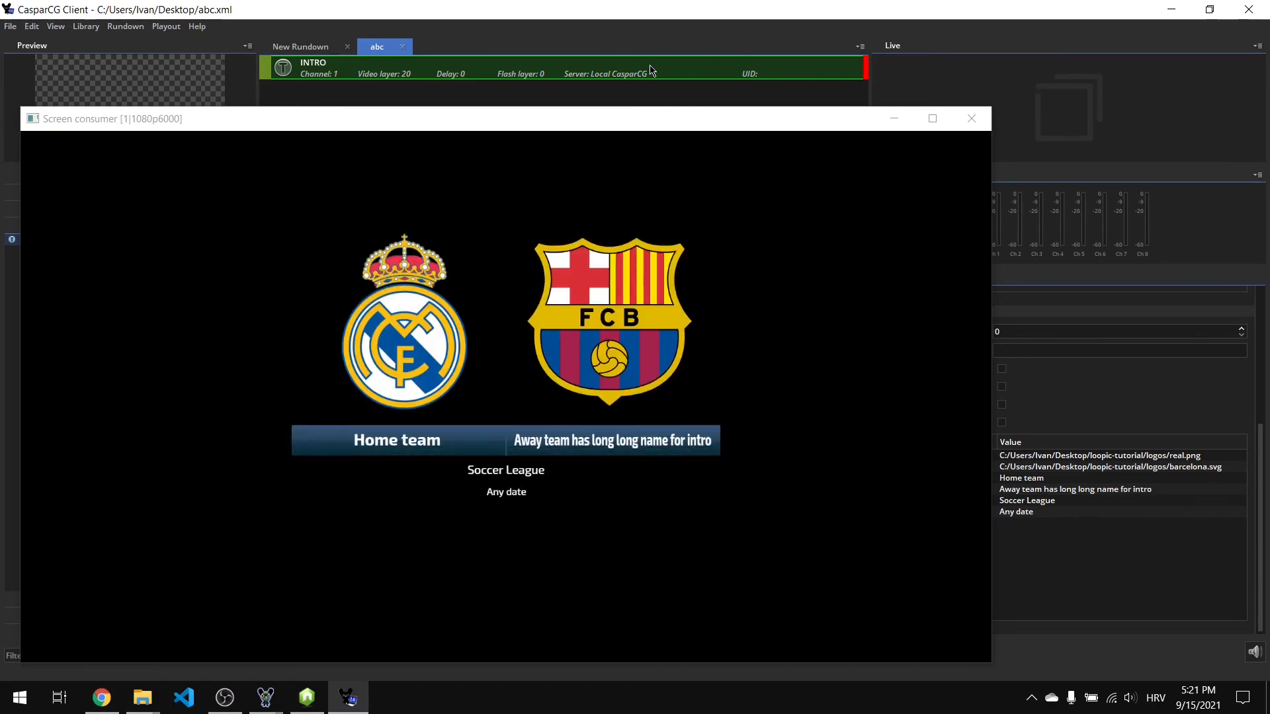